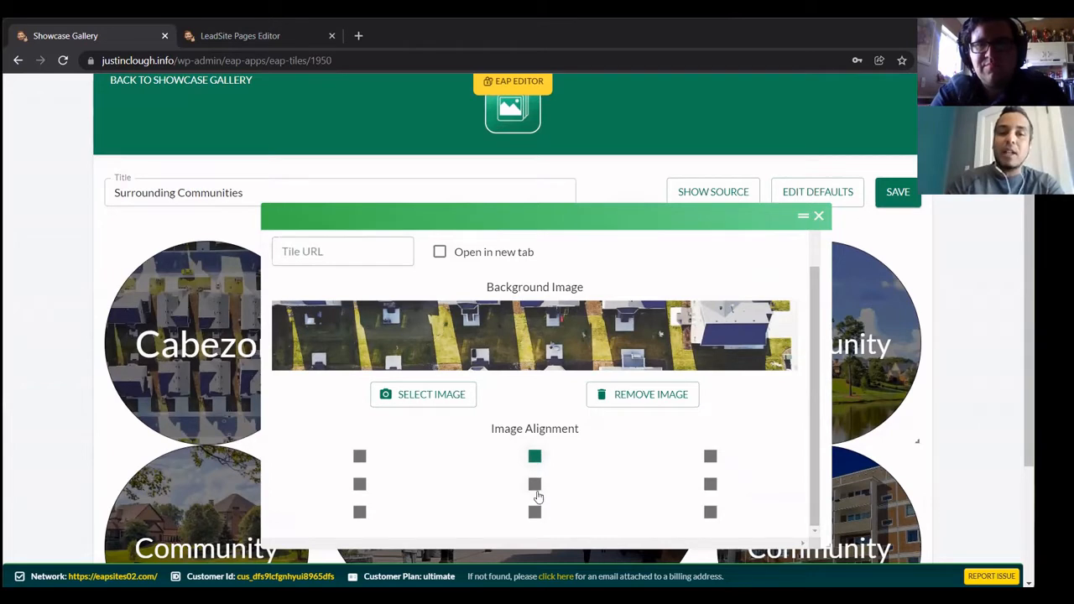
- Try different background image alignments for the Cabezon tile, settle on bottom-left alignment, and close the tile settings
{"action": "left_click", "coordinate": [535, 512]}
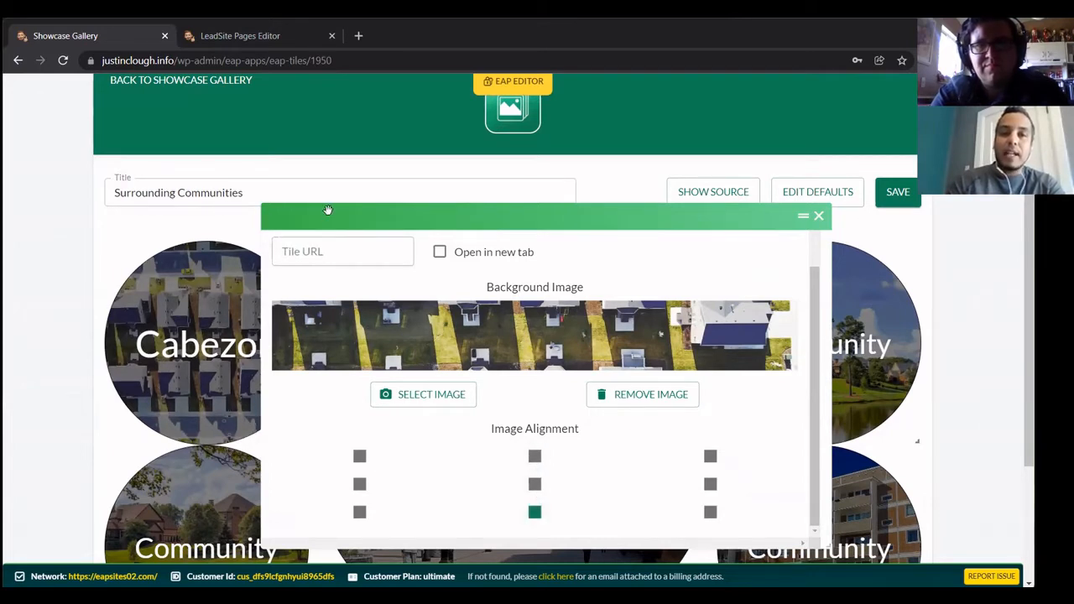
{"action": "left_click_drag", "start_coordinate": [327, 210], "coordinate": [429, 210]}
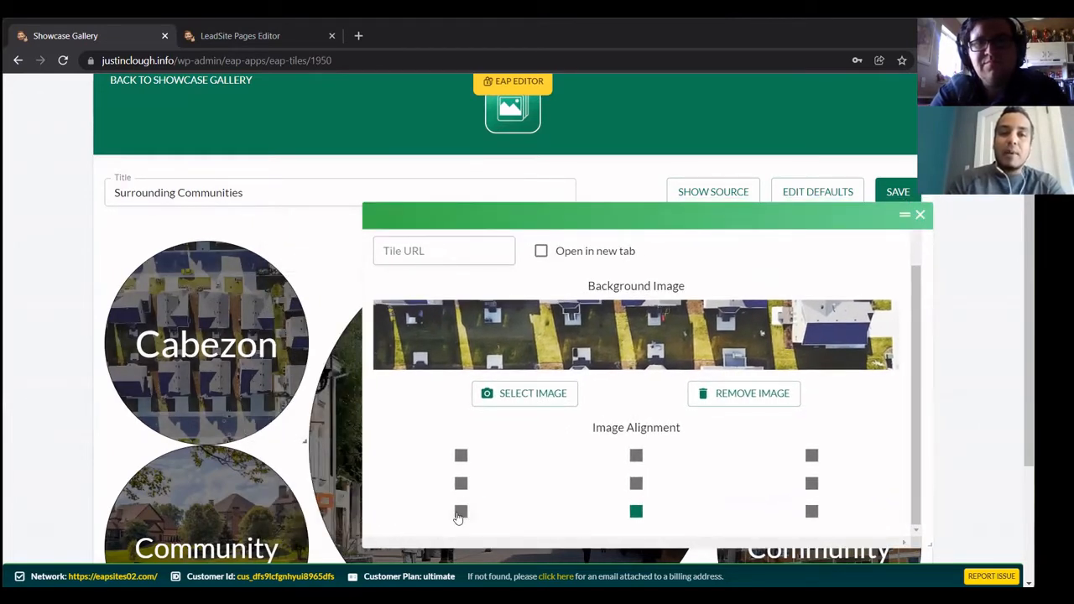
{"action": "left_click", "coordinate": [459, 514]}
{"action": "left_click", "coordinate": [811, 513]}
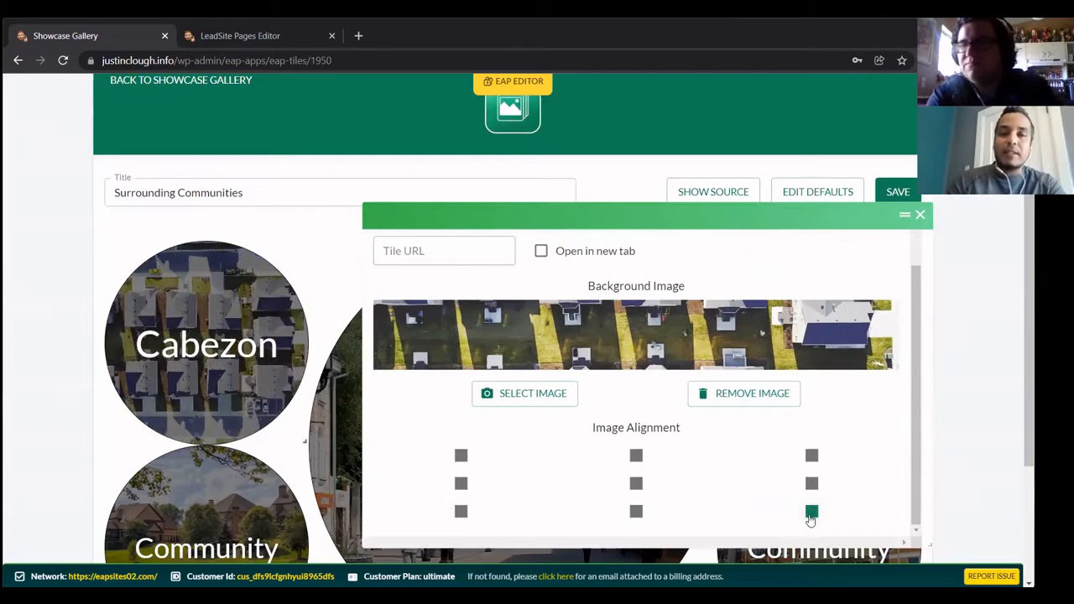
{"action": "left_click", "coordinate": [461, 514]}
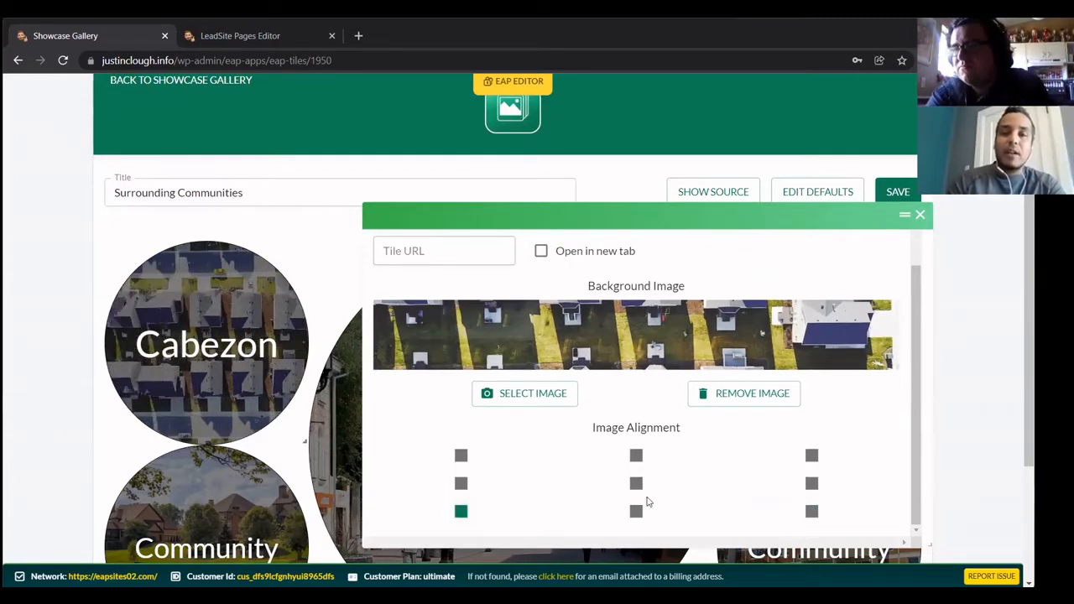
{"action": "left_click", "coordinate": [811, 513]}
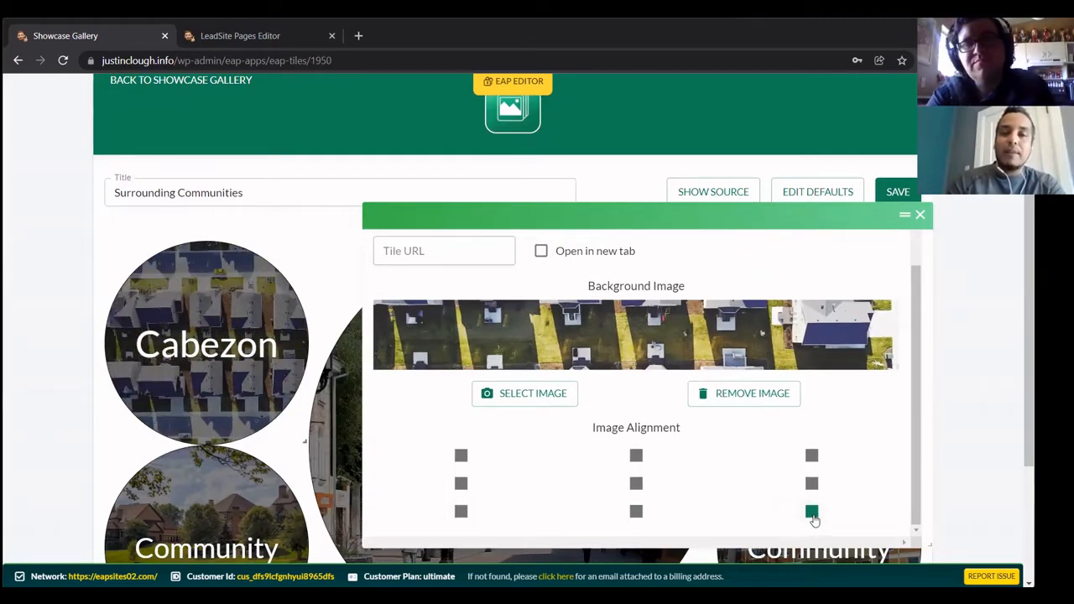
{"action": "left_click", "coordinate": [461, 513]}
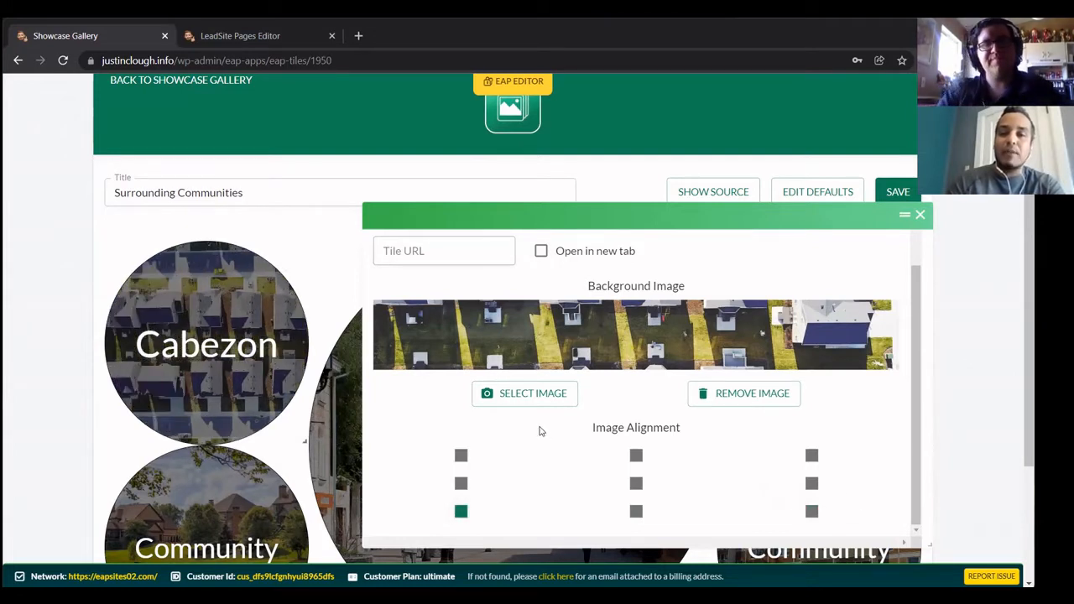
{"action": "left_click_drag", "start_coordinate": [648, 221], "coordinate": [448, 219]}
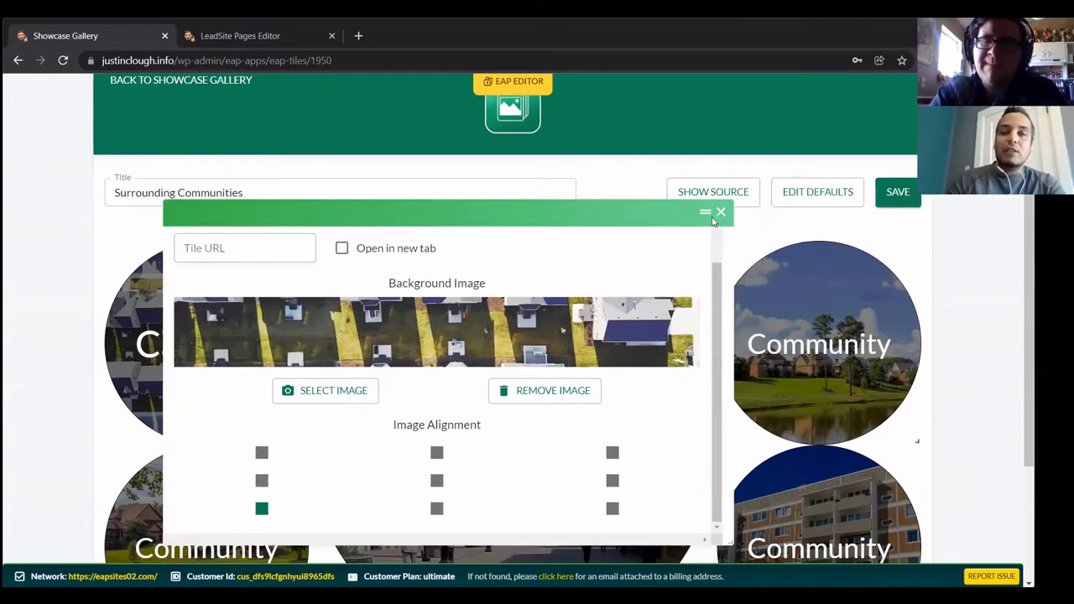
{"action": "left_click", "coordinate": [719, 213]}
{"action": "scroll", "coordinate": [400, 366], "scroll_direction": "down", "scroll_amount": 2}
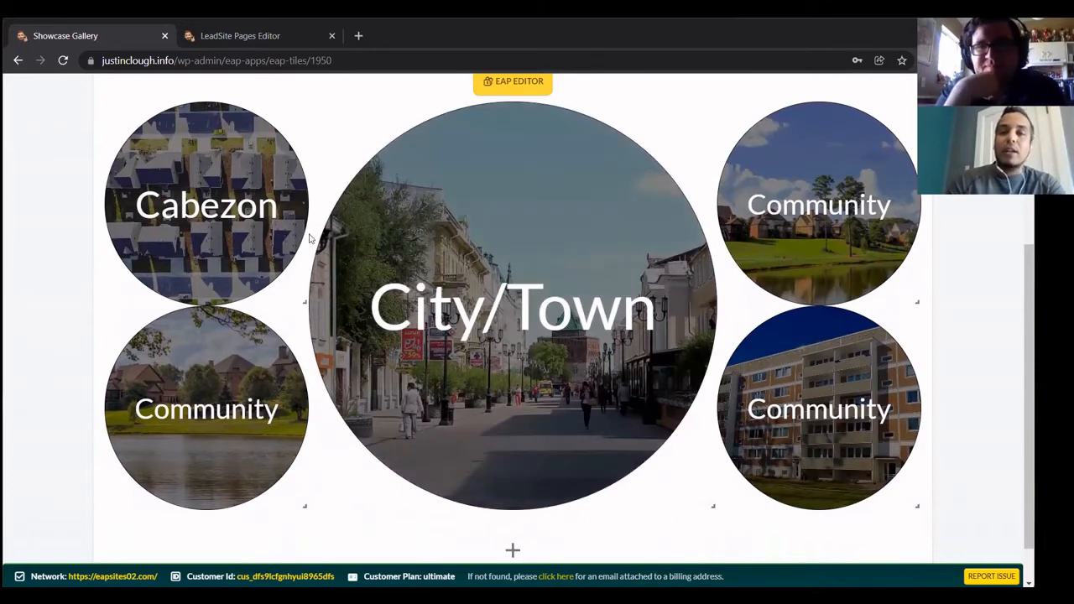
- Switch to the LeadSite pages editor, preview the untitled draft page dated 12/20/2021, and close the preview
{"action": "left_click", "coordinate": [254, 34]}
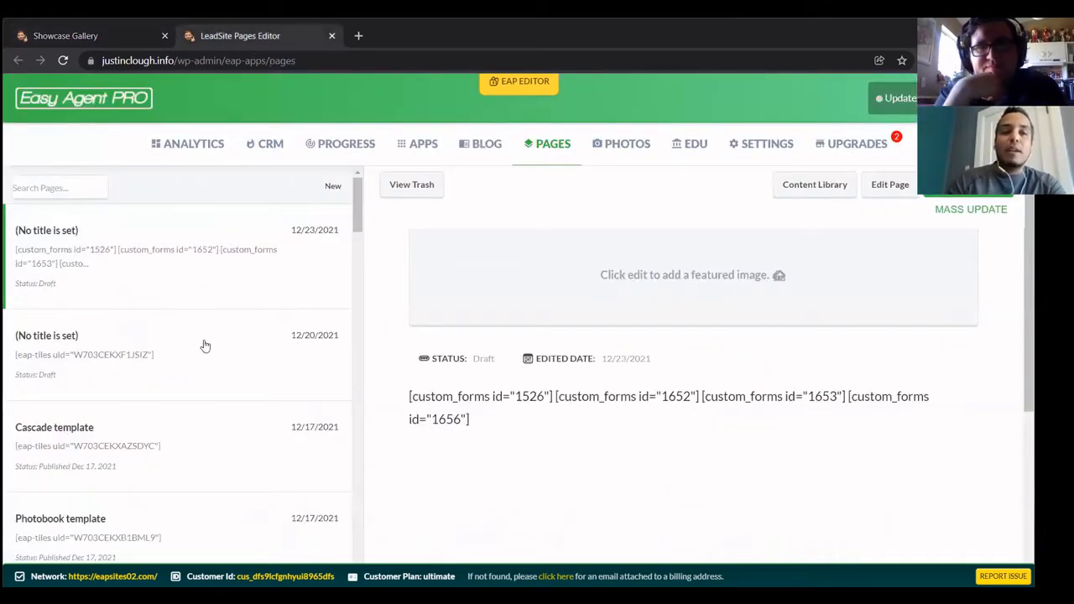
{"action": "left_click", "coordinate": [303, 343]}
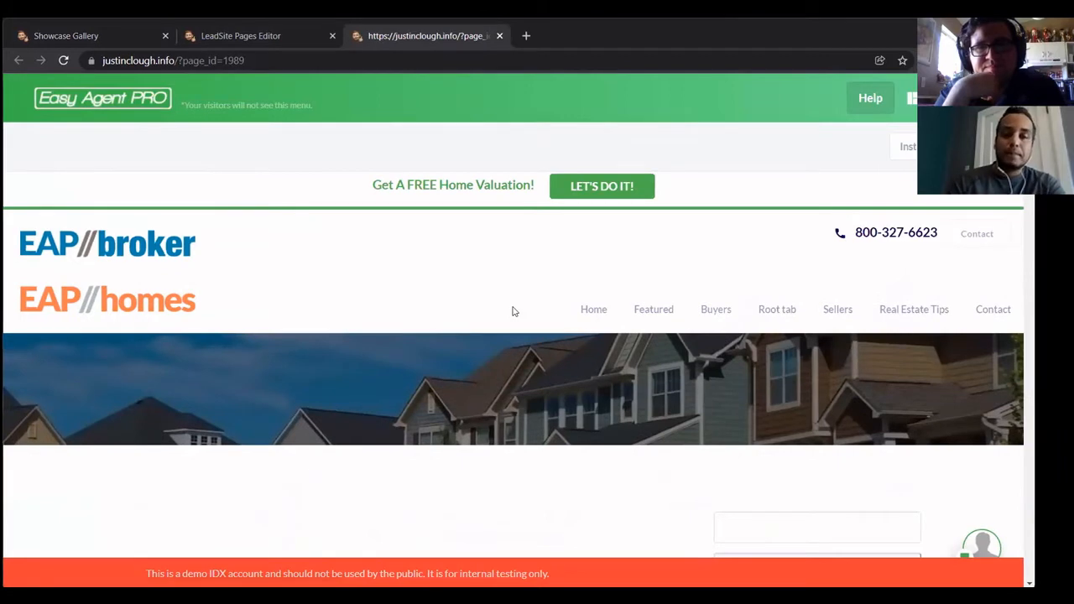
{"action": "scroll", "coordinate": [515, 309], "scroll_direction": "down", "scroll_amount": 2}
{"action": "scroll", "coordinate": [514, 309], "scroll_direction": "down", "scroll_amount": 5}
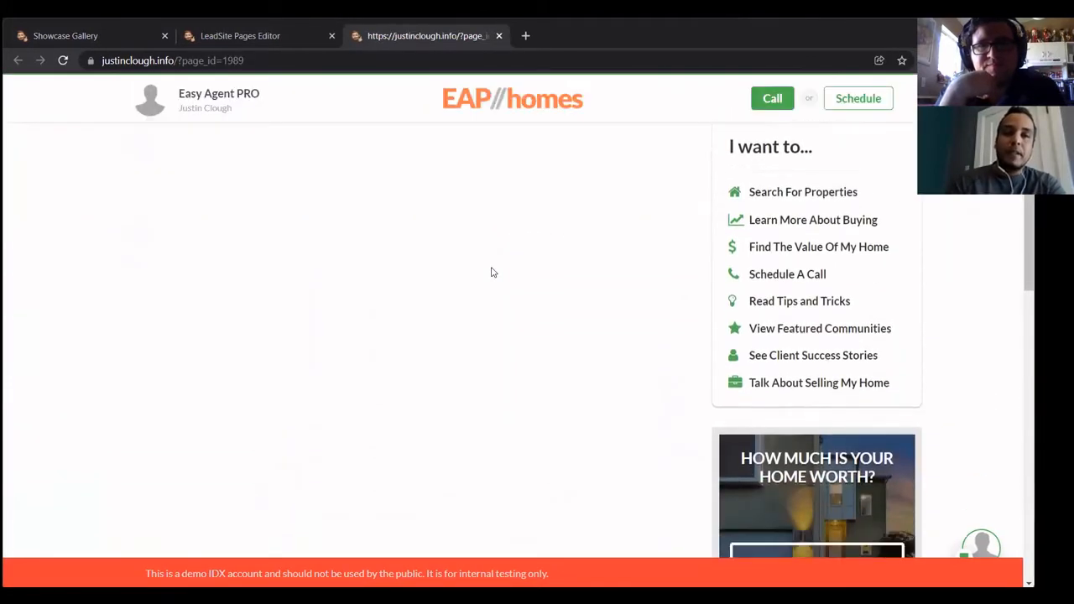
{"action": "scroll", "coordinate": [493, 269], "scroll_direction": "up", "scroll_amount": 2}
{"action": "scroll", "coordinate": [493, 269], "scroll_direction": "up", "scroll_amount": 5}
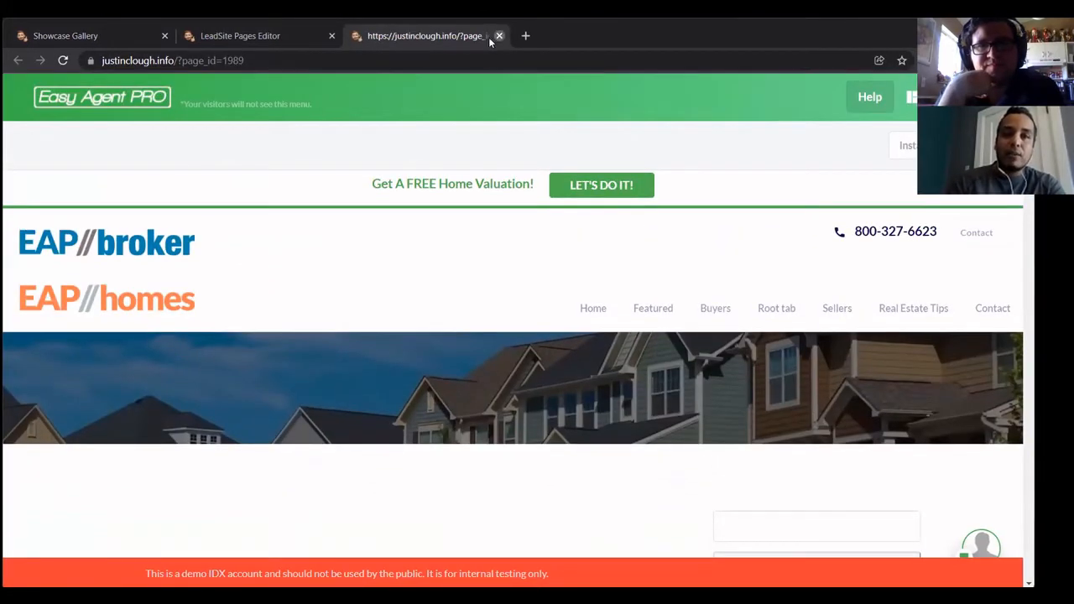
{"action": "left_click", "coordinate": [498, 36]}
- Find the One, Two, Three template page in the page list and open its live preview
{"action": "scroll", "coordinate": [176, 403], "scroll_direction": "down", "scroll_amount": 8}
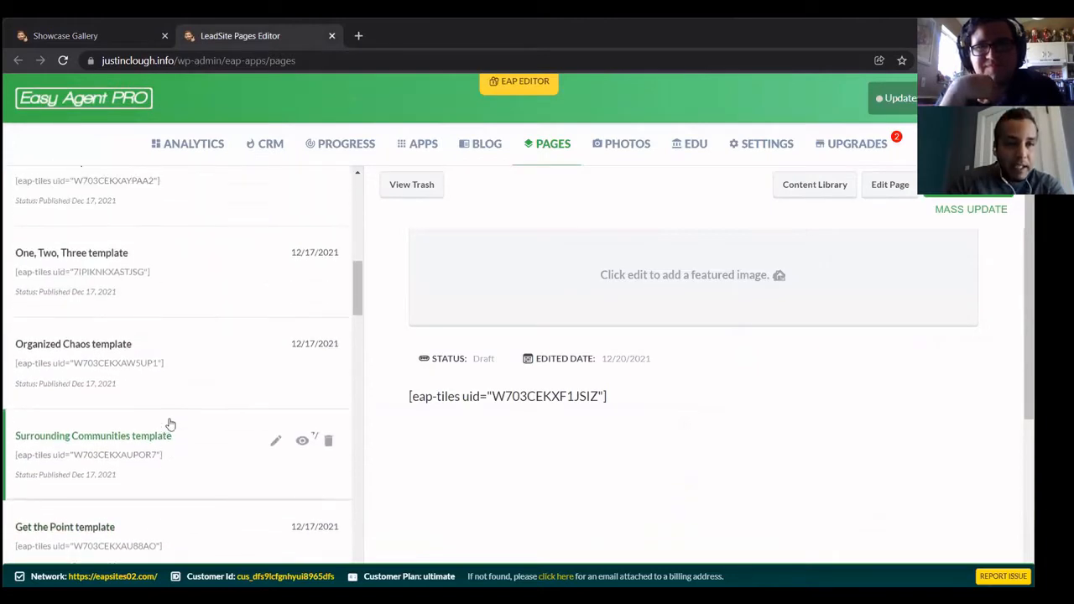
{"action": "scroll", "coordinate": [172, 412], "scroll_direction": "up", "scroll_amount": 2}
{"action": "left_click", "coordinate": [302, 400]}
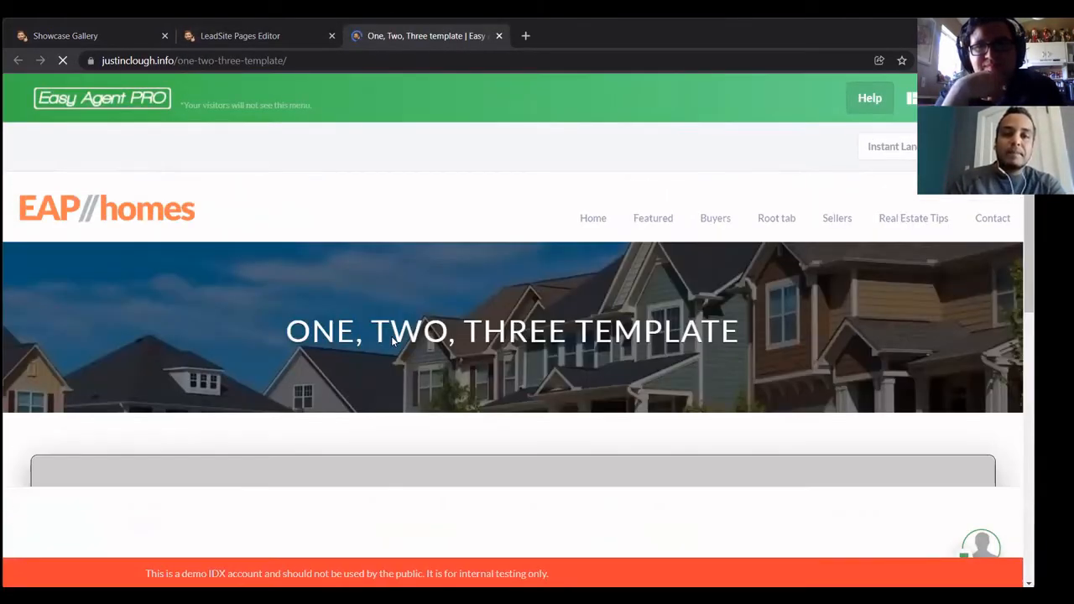
- Examine the tile layout and the full length of the previewed One, Two, Three template page
{"action": "scroll", "coordinate": [392, 323], "scroll_direction": "down", "scroll_amount": 2}
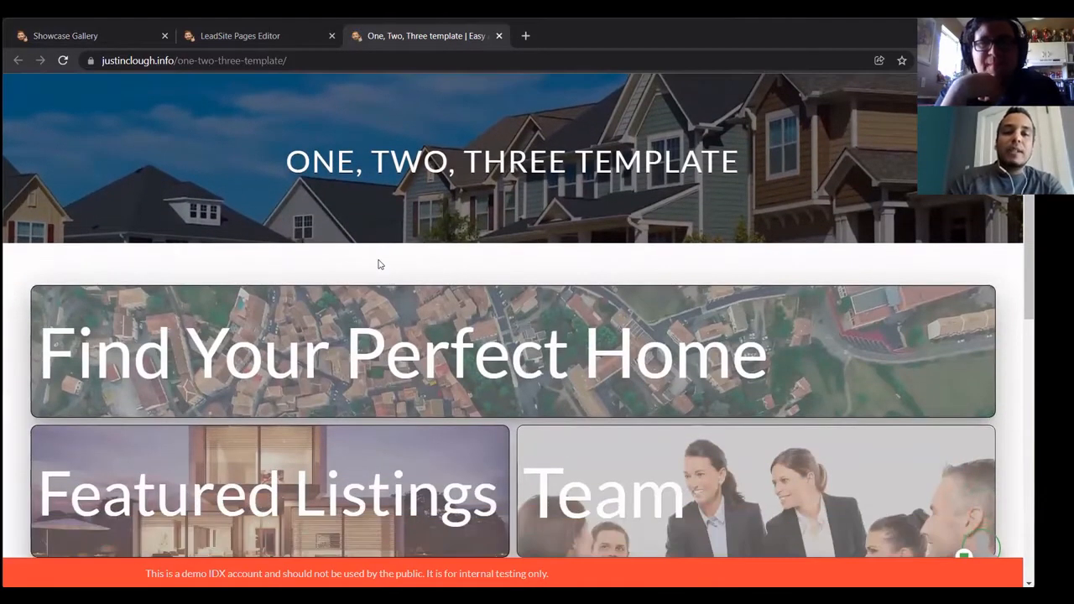
{"action": "scroll", "coordinate": [503, 269], "scroll_direction": "down", "scroll_amount": 1}
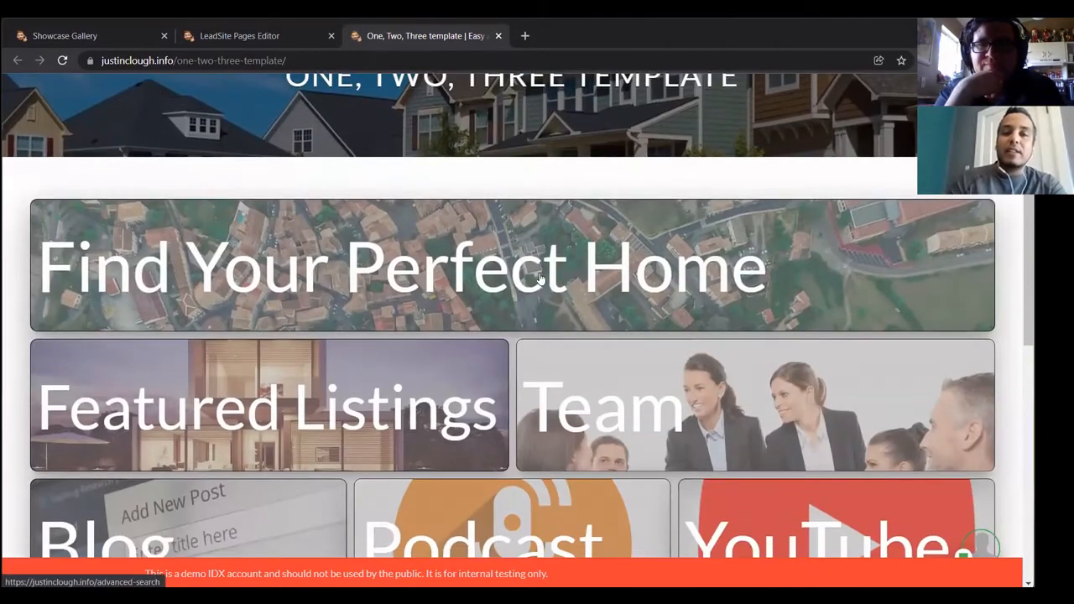
{"action": "scroll", "coordinate": [243, 253], "scroll_direction": "down", "scroll_amount": 1}
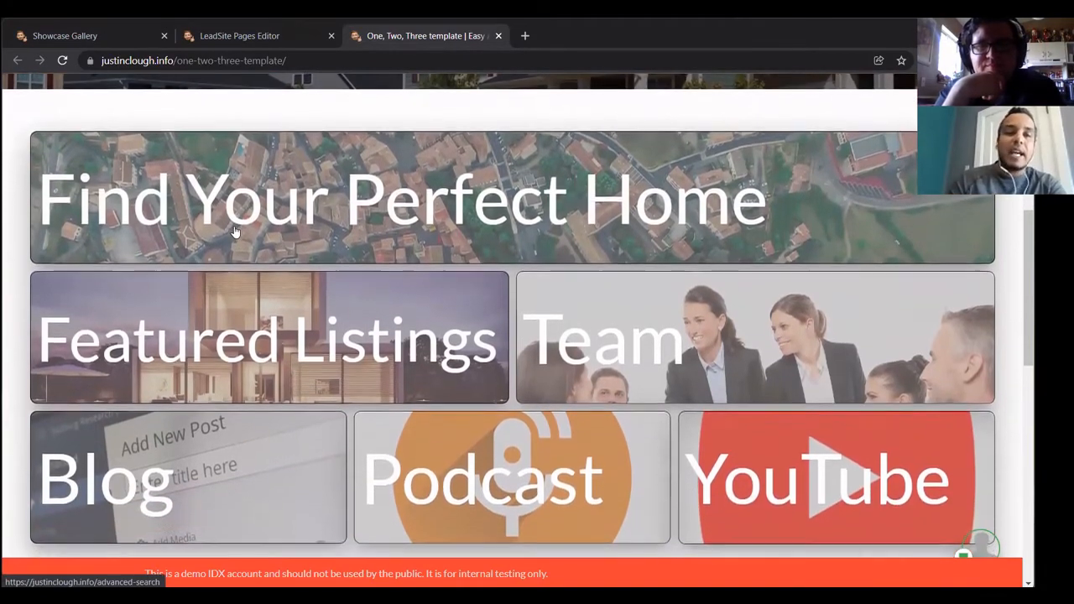
{"action": "scroll", "coordinate": [315, 209], "scroll_direction": "up", "scroll_amount": 1}
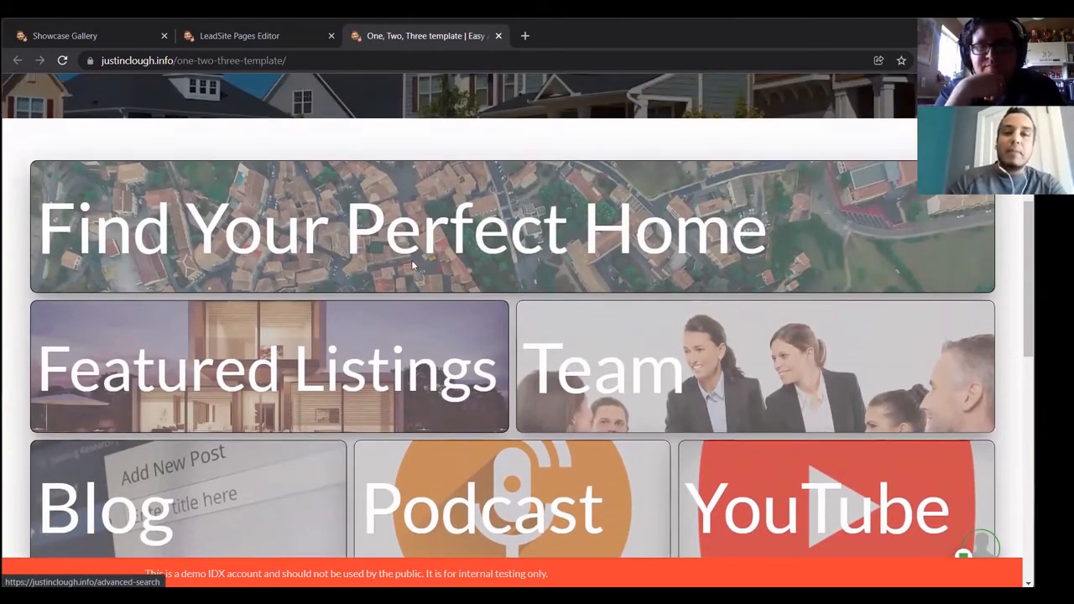
{"action": "scroll", "coordinate": [492, 361], "scroll_direction": "up", "scroll_amount": 2}
{"action": "scroll", "coordinate": [514, 438], "scroll_direction": "down", "scroll_amount": 1}
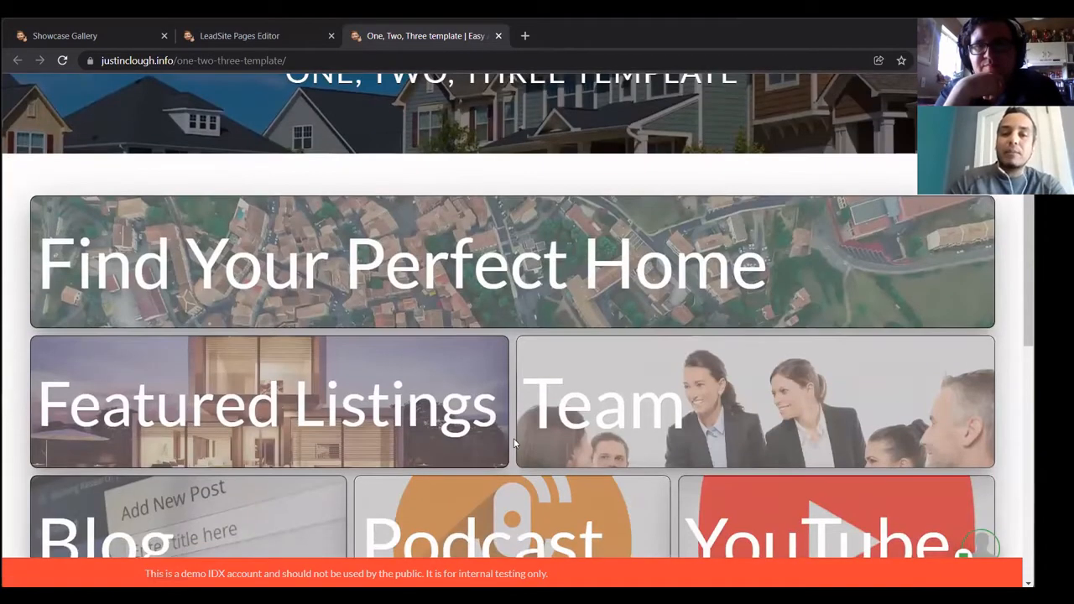
{"action": "scroll", "coordinate": [644, 390], "scroll_direction": "down", "scroll_amount": 3}
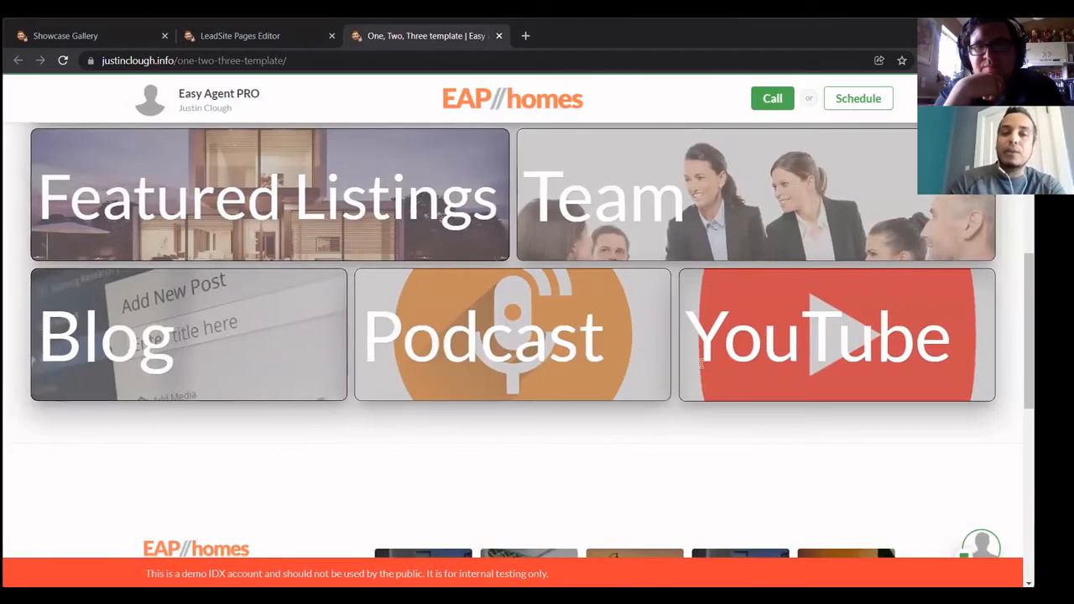
{"action": "scroll", "coordinate": [701, 370], "scroll_direction": "up", "scroll_amount": 1}
{"action": "scroll", "coordinate": [699, 369], "scroll_direction": "up", "scroll_amount": 3}
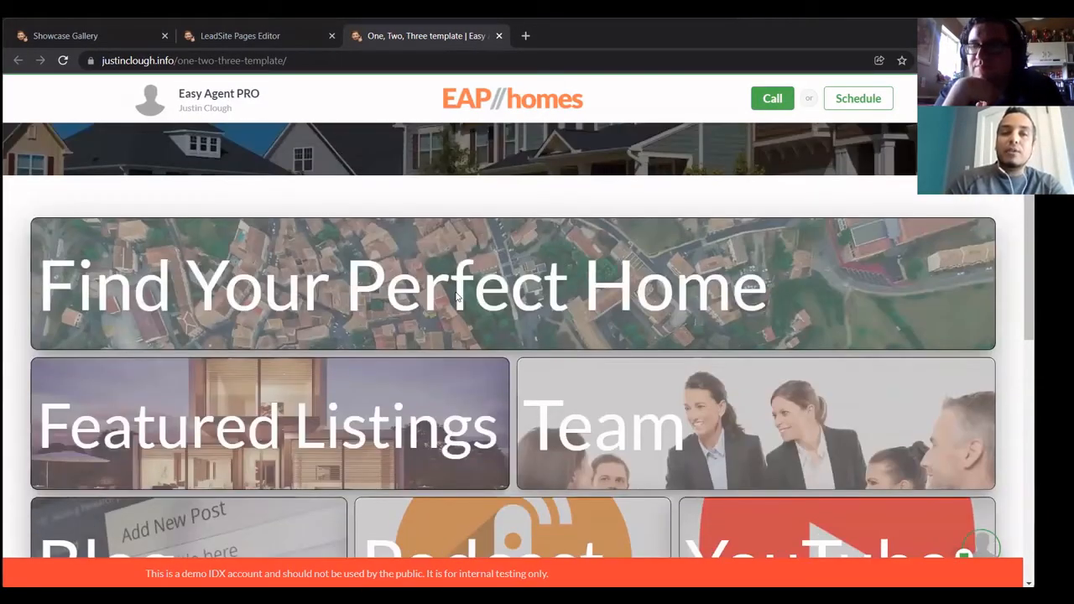
{"action": "scroll", "coordinate": [455, 295], "scroll_direction": "up", "scroll_amount": 1}
{"action": "scroll", "coordinate": [484, 169], "scroll_direction": "up", "scroll_amount": 1}
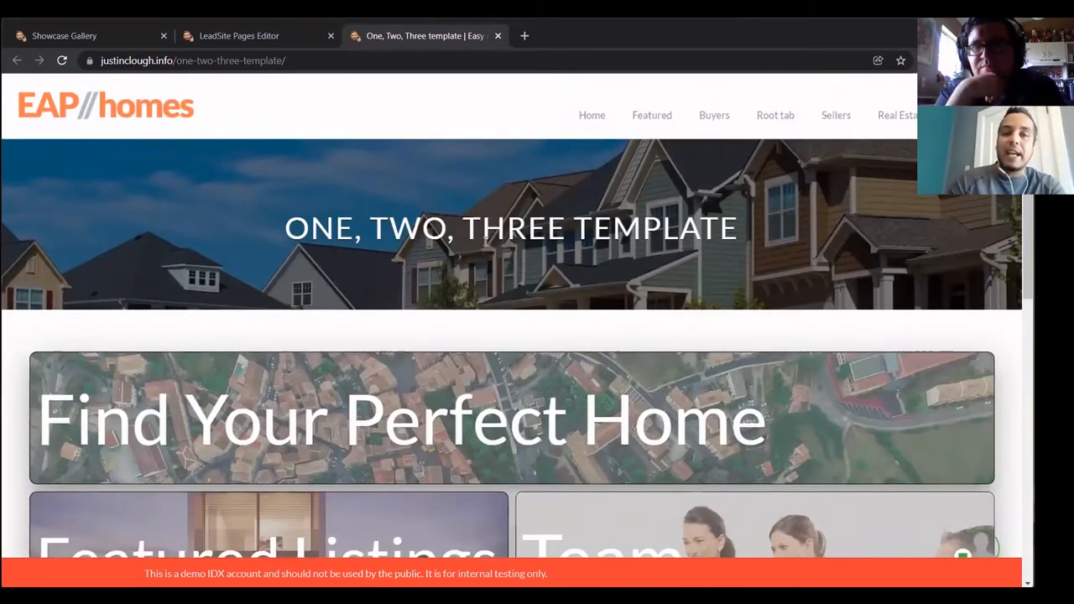
{"action": "scroll", "coordinate": [504, 455], "scroll_direction": "down", "scroll_amount": 10}
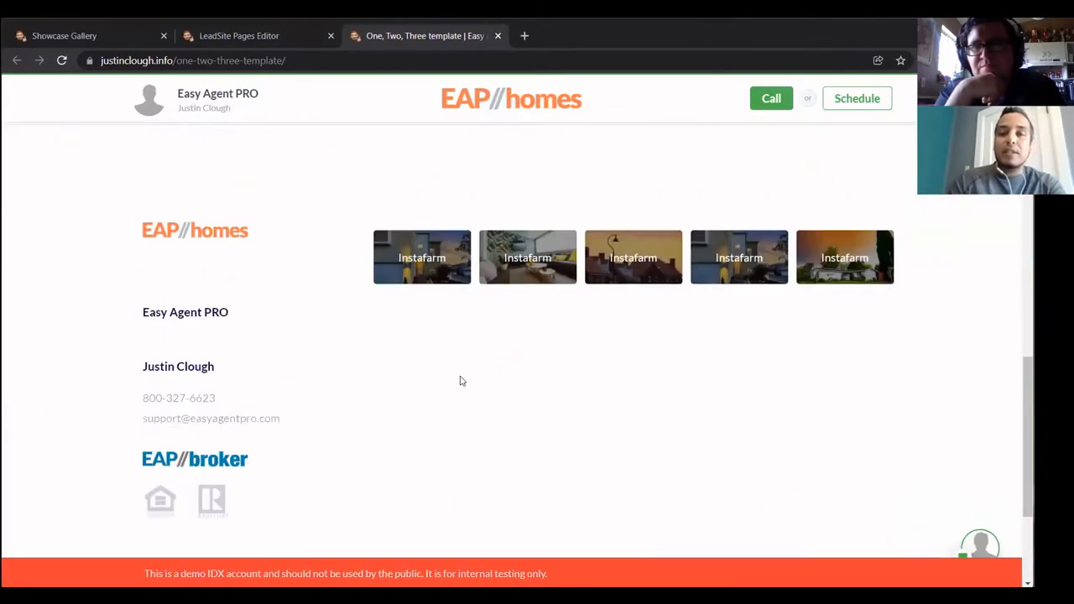
{"action": "scroll", "coordinate": [460, 381], "scroll_direction": "up", "scroll_amount": 3}
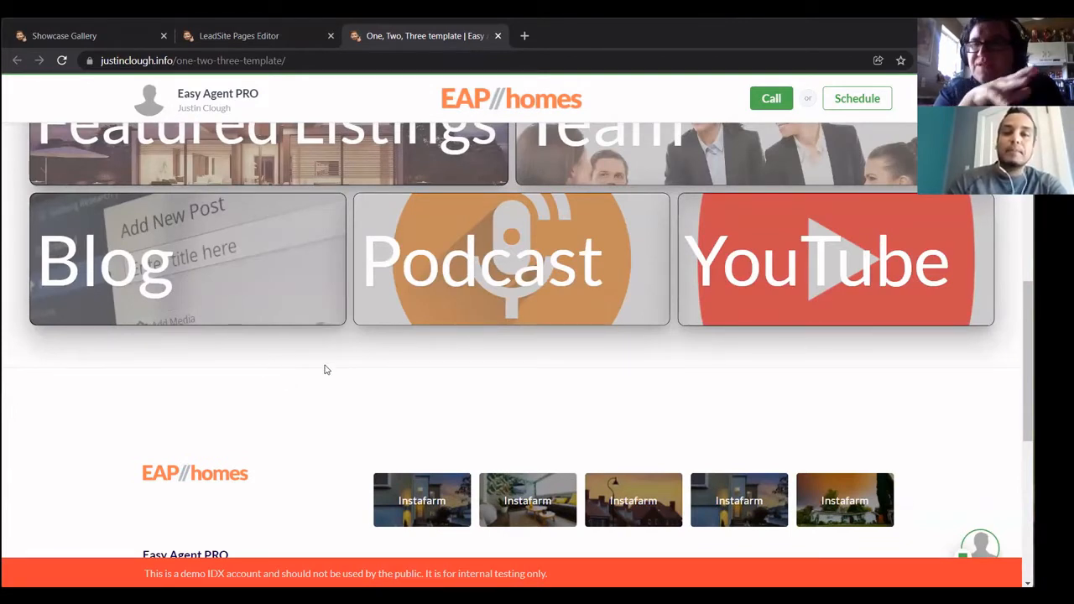
{"action": "scroll", "coordinate": [311, 381], "scroll_direction": "up", "scroll_amount": 2}
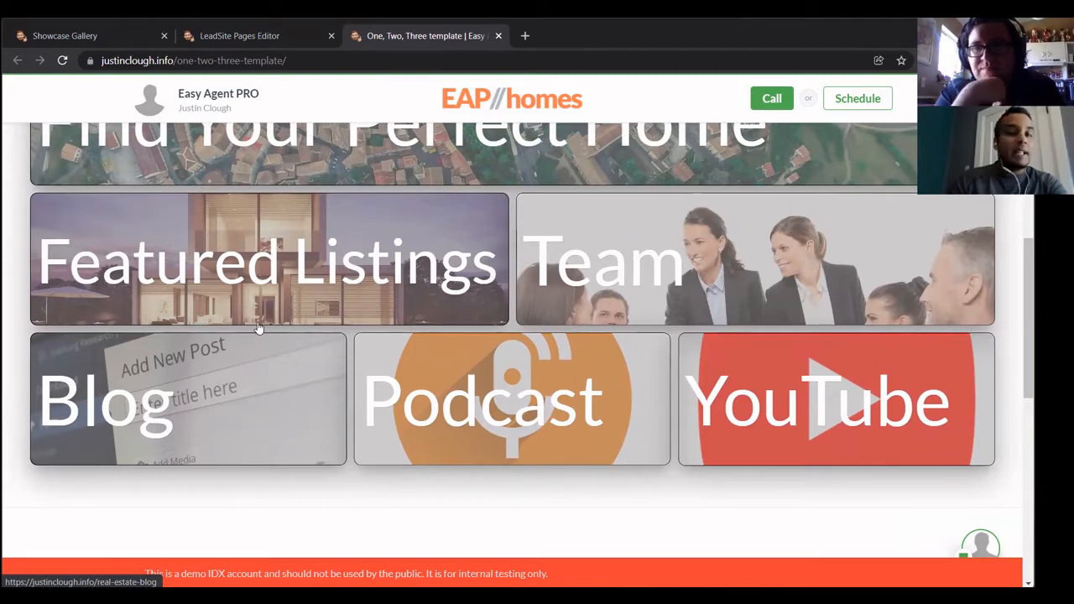
{"action": "scroll", "coordinate": [269, 311], "scroll_direction": "up", "scroll_amount": 2}
{"action": "scroll", "coordinate": [443, 252], "scroll_direction": "up", "scroll_amount": 2}
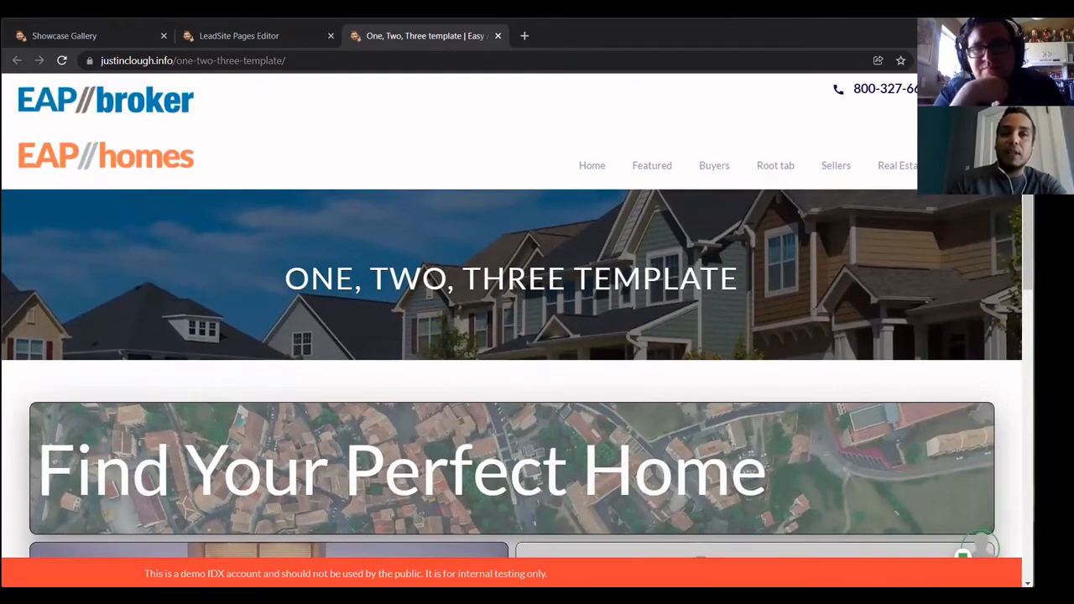
- Return to the Showcase Gallery overview, start creating a new gallery, and close the One, Two, Three template preview
{"action": "left_click", "coordinate": [255, 36]}
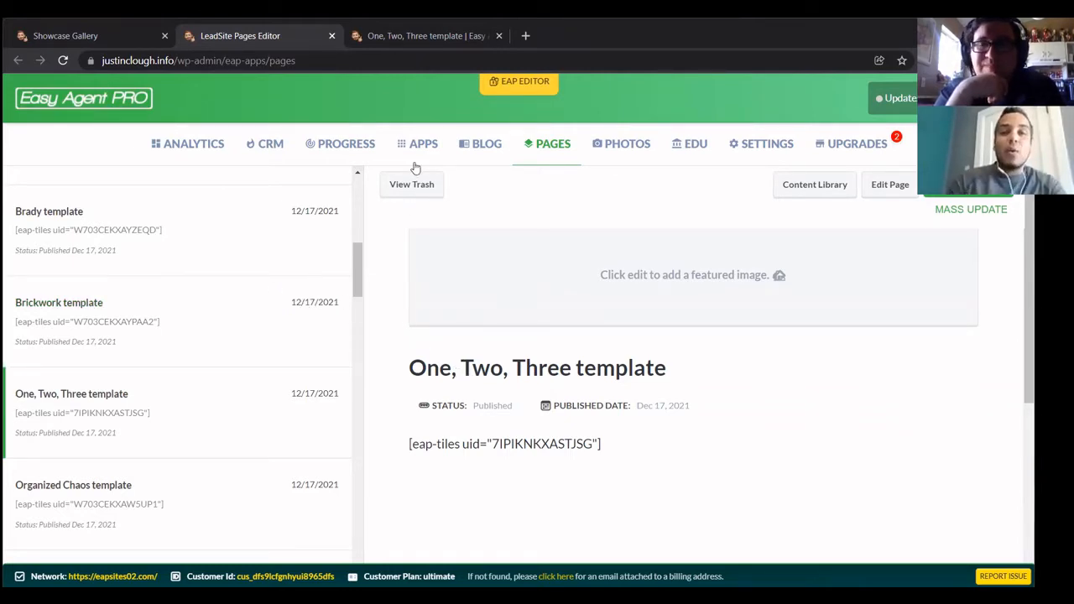
{"action": "left_click", "coordinate": [86, 37]}
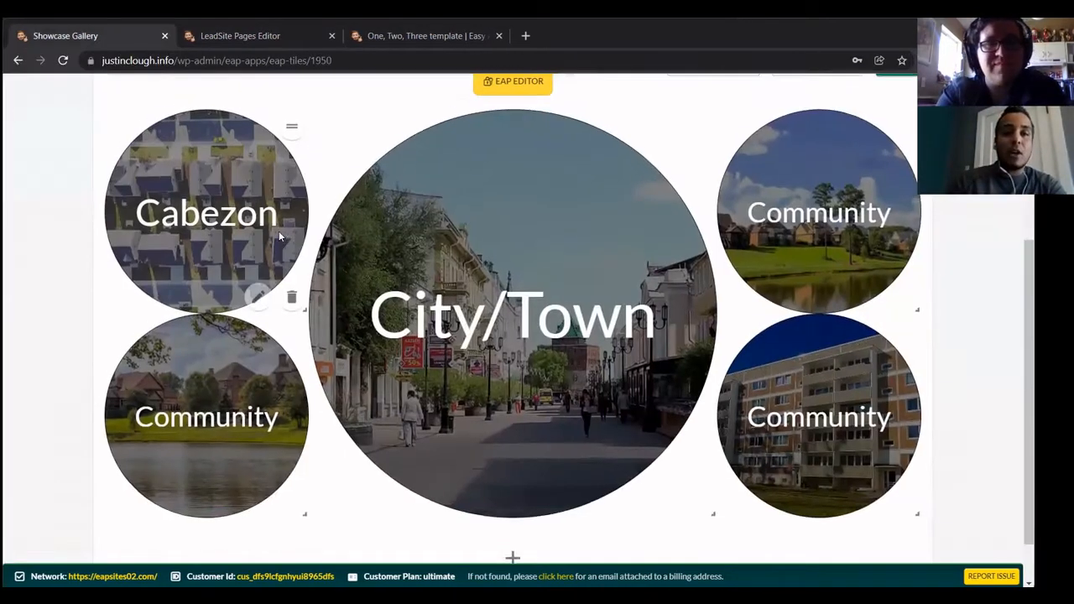
{"action": "left_click", "coordinate": [198, 211]}
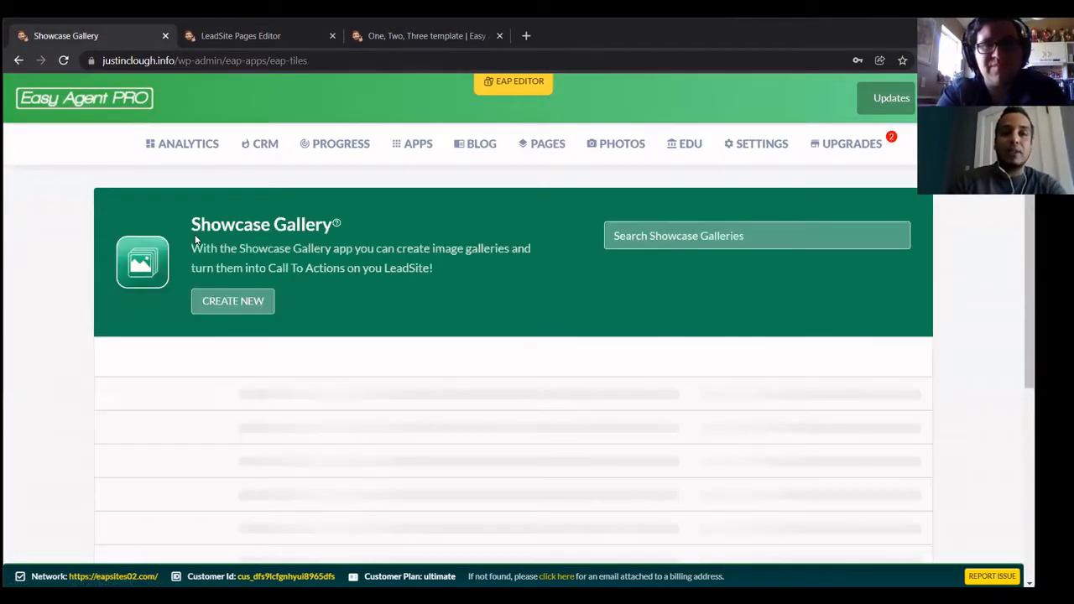
{"action": "left_click", "coordinate": [239, 302]}
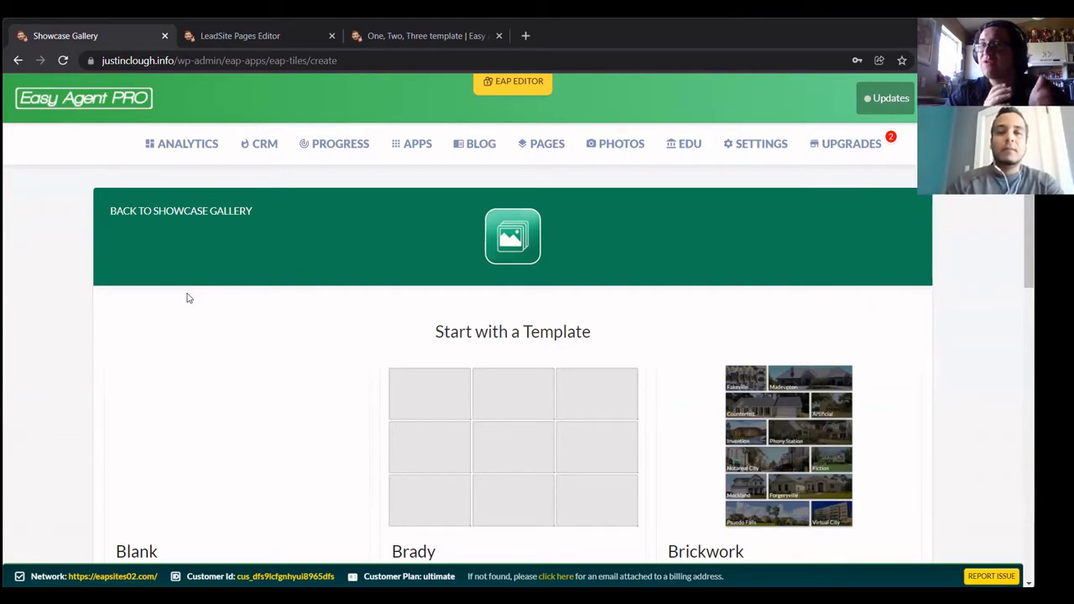
{"action": "left_click", "coordinate": [499, 36]}
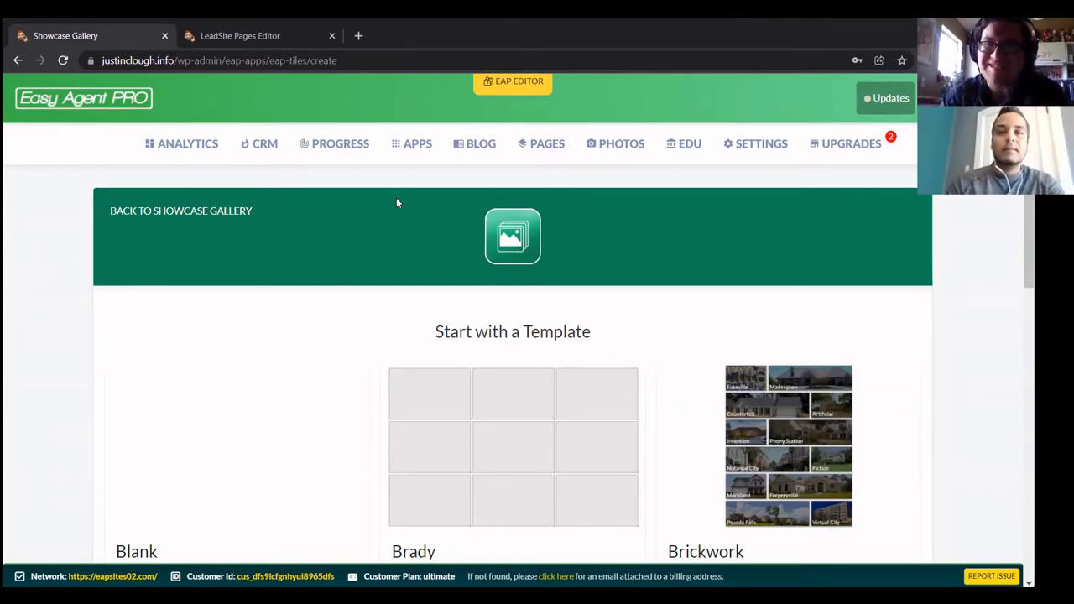
- Look through the gallery templates and start the new gallery from the Brady template
{"action": "scroll", "coordinate": [388, 235], "scroll_direction": "down", "scroll_amount": 3}
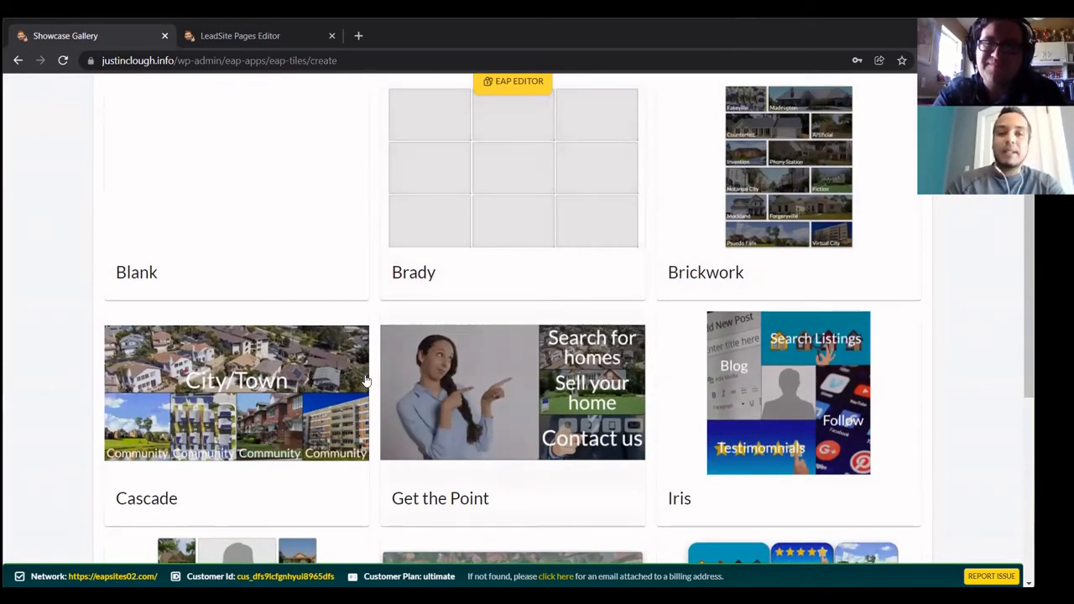
{"action": "scroll", "coordinate": [329, 394], "scroll_direction": "down", "scroll_amount": 2}
{"action": "scroll", "coordinate": [329, 393], "scroll_direction": "down", "scroll_amount": 3}
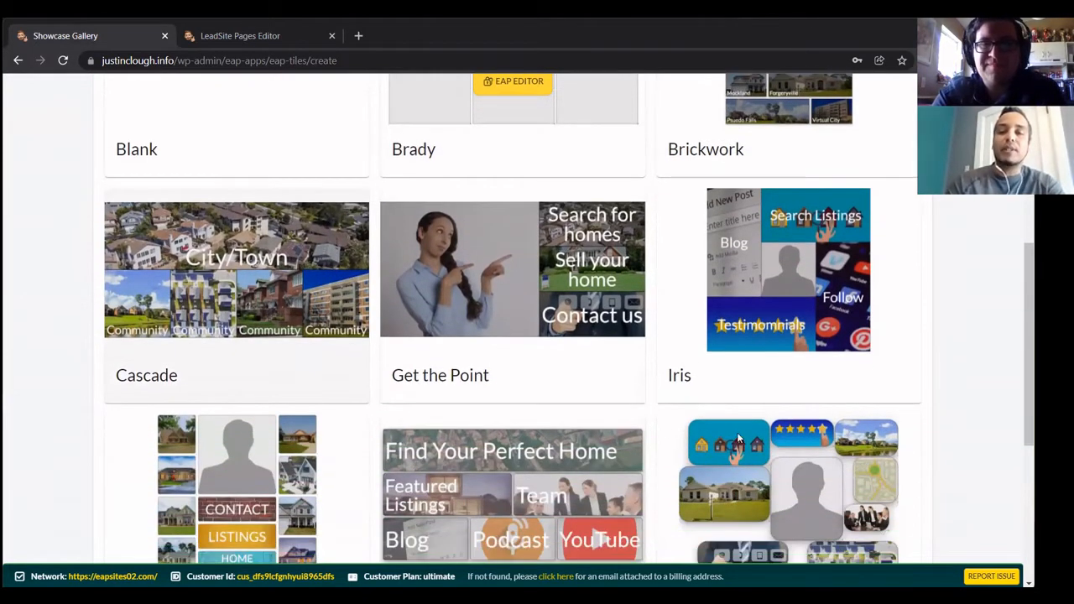
{"action": "scroll", "coordinate": [462, 473], "scroll_direction": "down", "scroll_amount": 3}
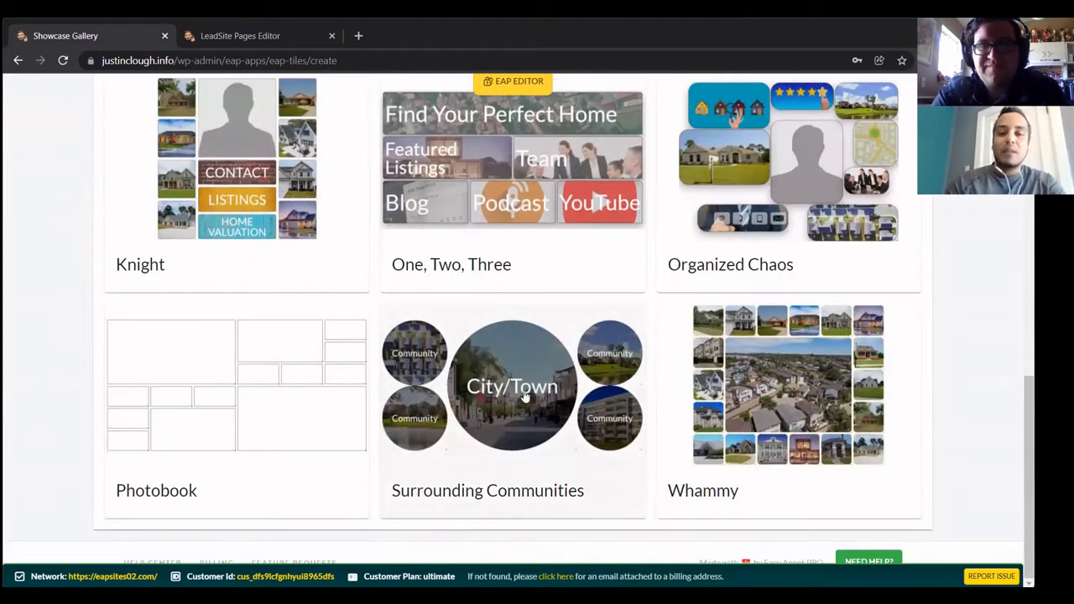
{"action": "scroll", "coordinate": [518, 400], "scroll_direction": "up", "scroll_amount": 2}
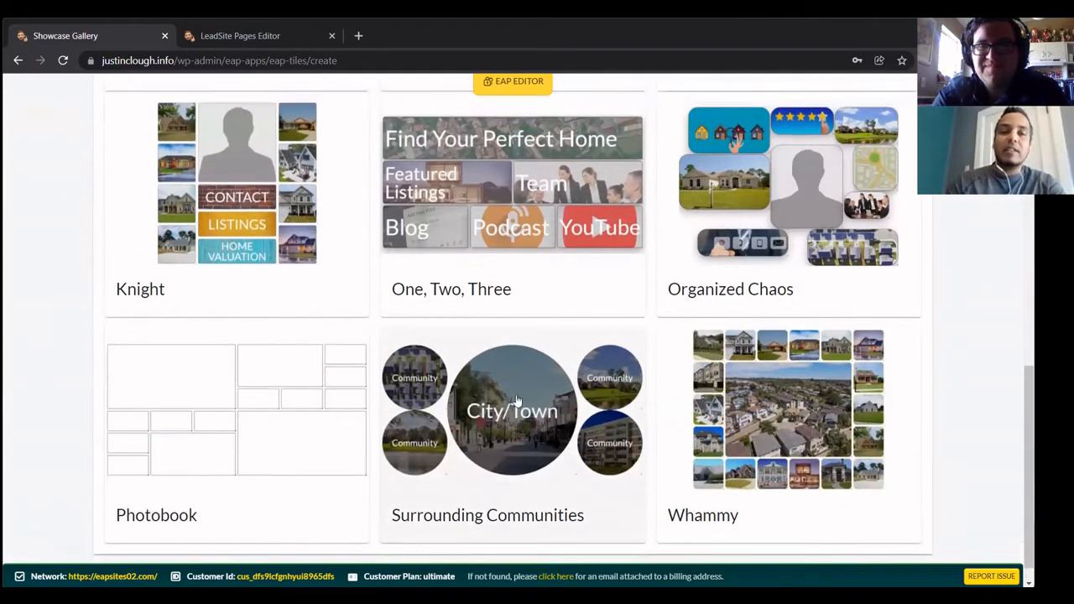
{"action": "scroll", "coordinate": [495, 392], "scroll_direction": "up", "scroll_amount": 8}
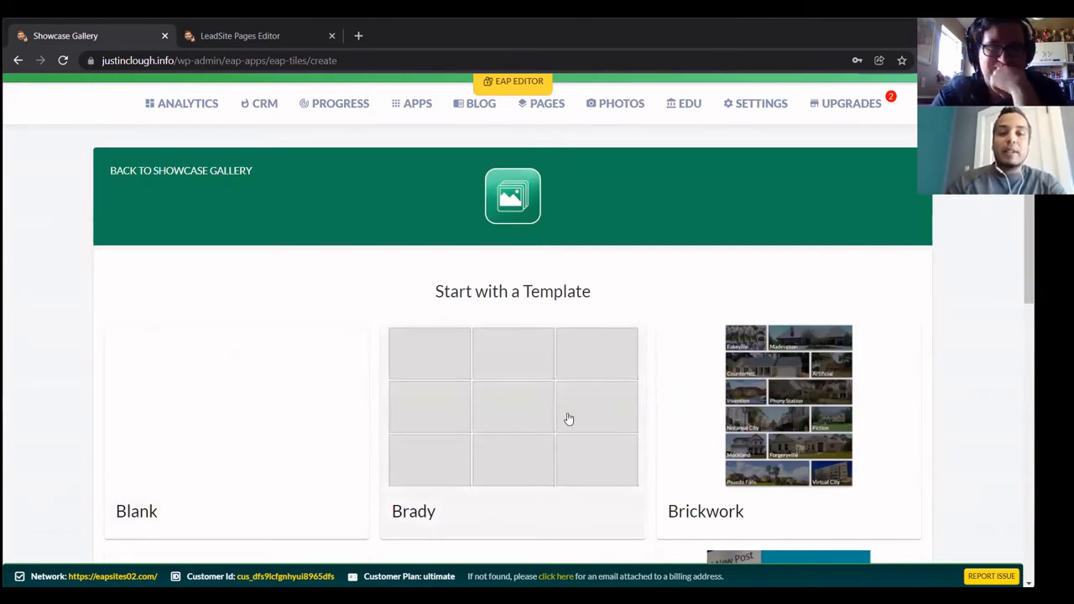
{"action": "left_click", "coordinate": [531, 419]}
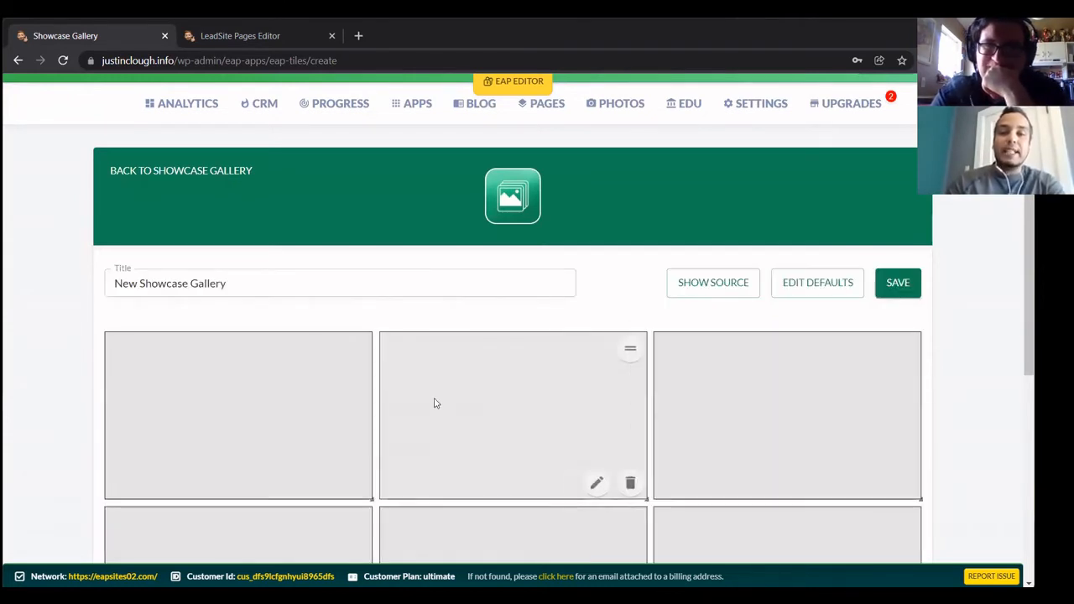
- Delete all tiles in the second and third rows of the gallery grid, keeping only the first row of three
{"action": "scroll", "coordinate": [405, 358], "scroll_direction": "down", "scroll_amount": 4}
{"action": "scroll", "coordinate": [402, 358], "scroll_direction": "up", "scroll_amount": 2}
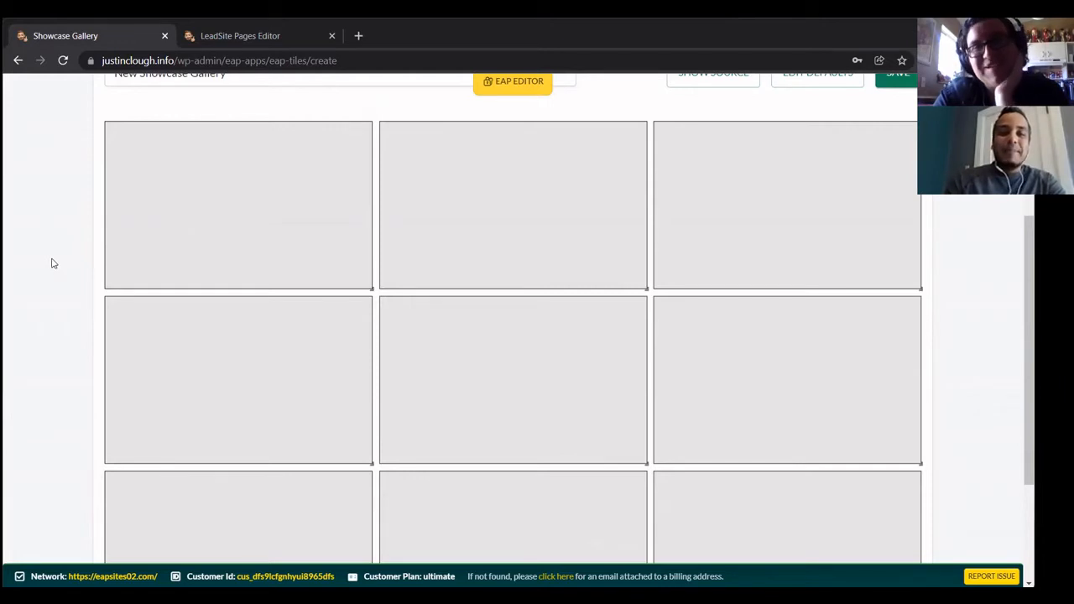
{"action": "scroll", "coordinate": [52, 263], "scroll_direction": "up", "scroll_amount": 2}
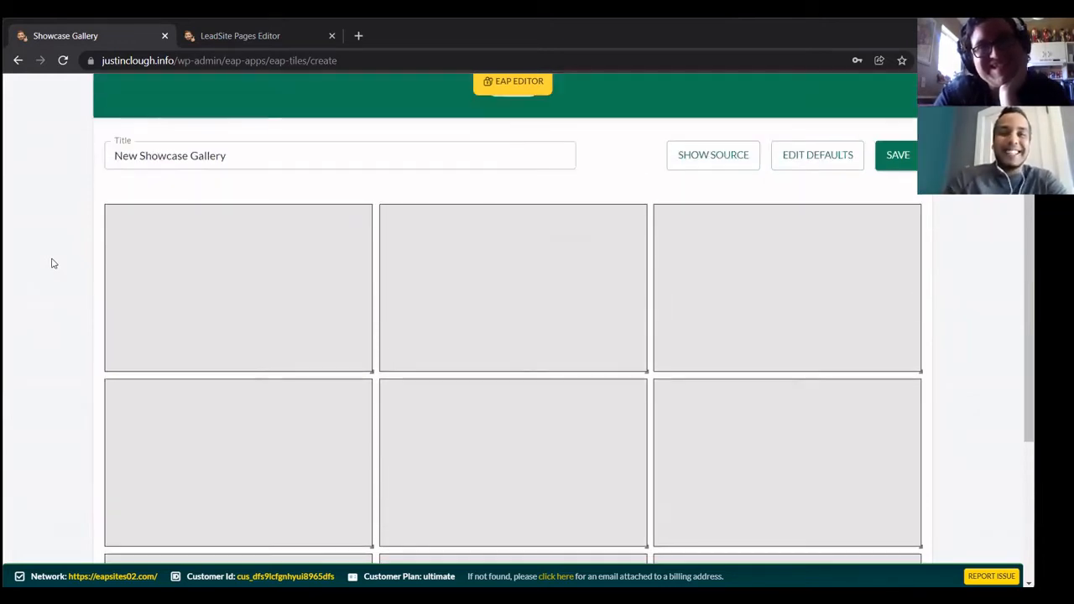
{"action": "scroll", "coordinate": [34, 293], "scroll_direction": "down", "scroll_amount": 1}
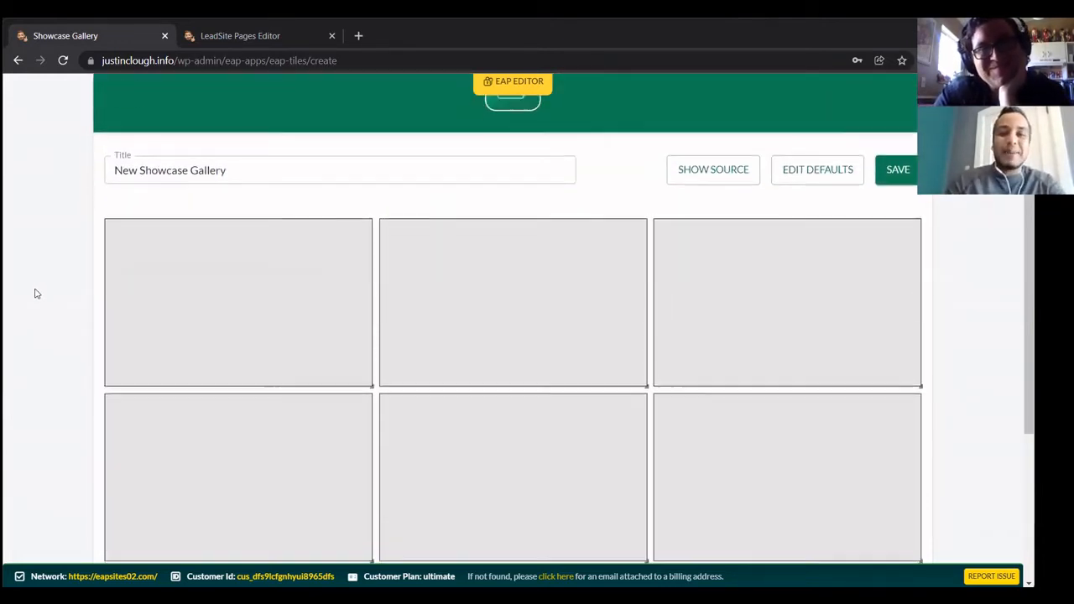
{"action": "scroll", "coordinate": [638, 293], "scroll_direction": "down", "scroll_amount": 2}
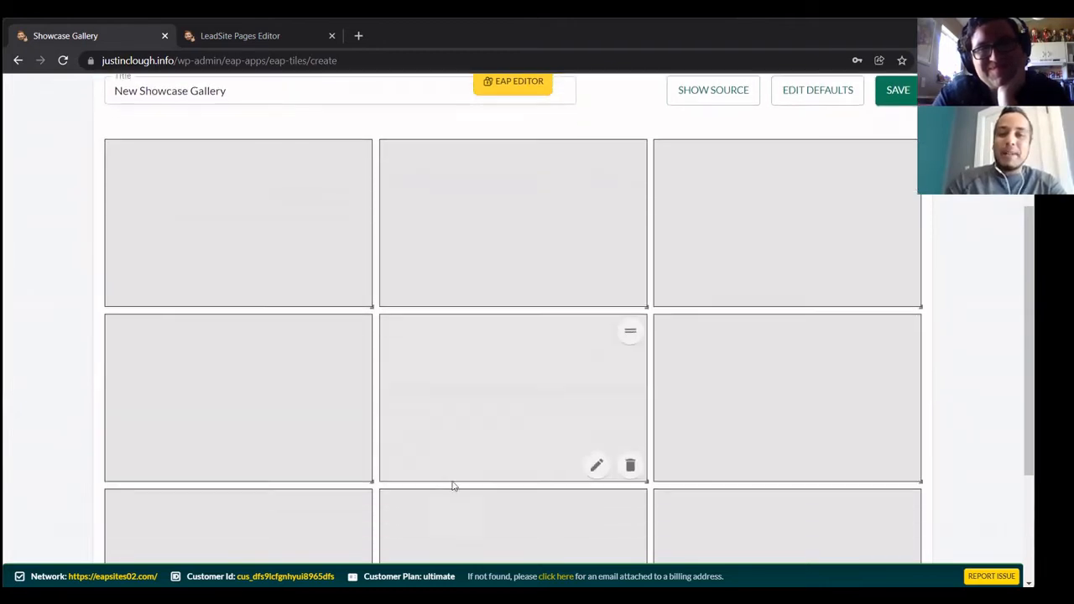
{"action": "left_click", "coordinate": [358, 378]}
{"action": "left_click", "coordinate": [357, 378]}
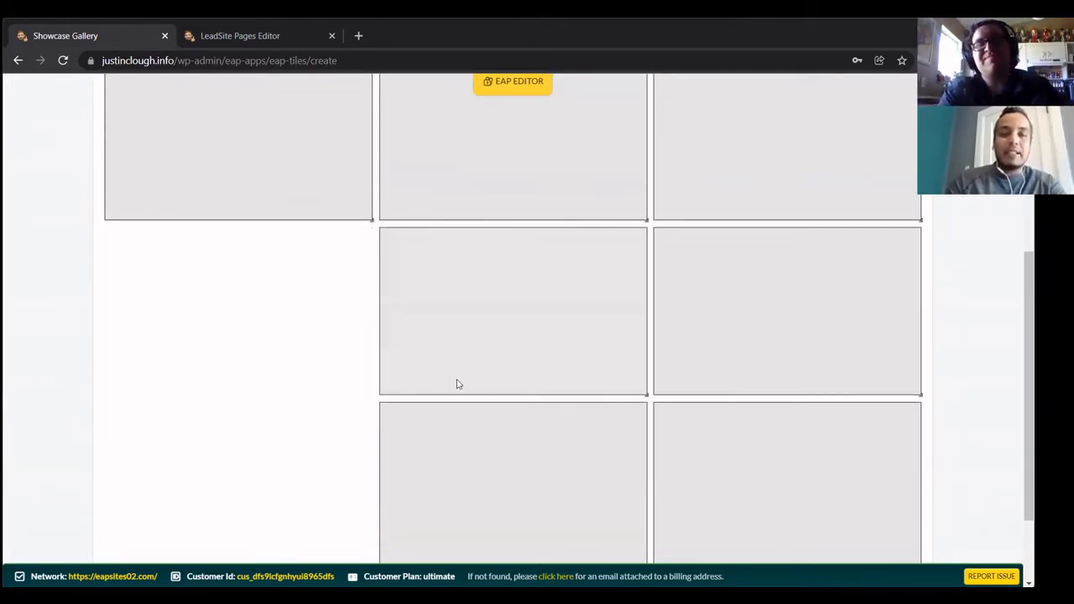
{"action": "left_click", "coordinate": [634, 379]}
{"action": "left_click", "coordinate": [632, 378]}
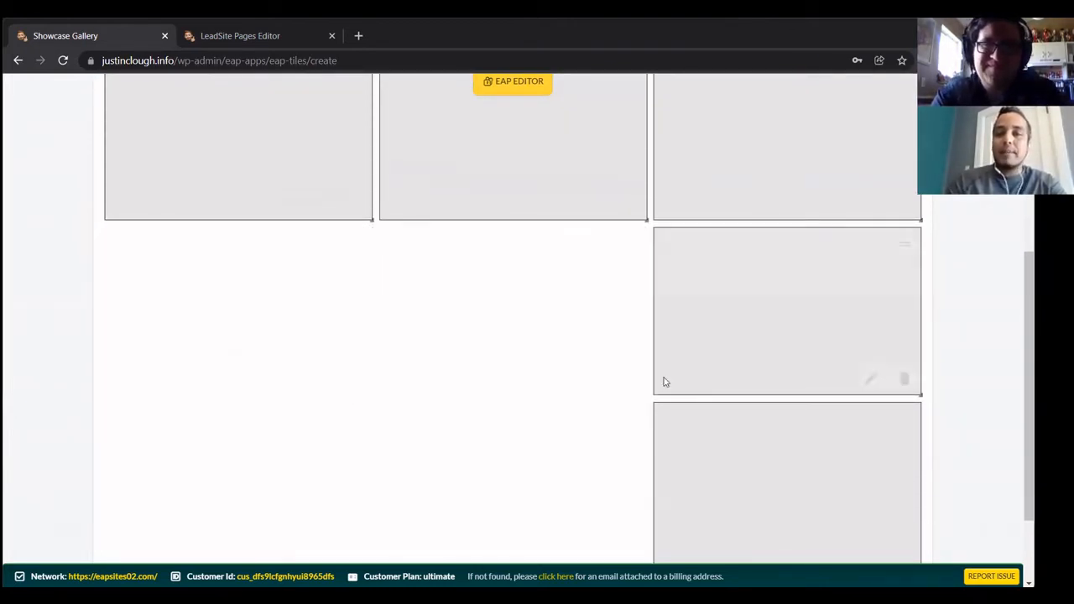
{"action": "left_click", "coordinate": [905, 378]}
{"action": "left_click", "coordinate": [904, 424]}
{"action": "scroll", "coordinate": [651, 475], "scroll_direction": "up", "scroll_amount": 4}
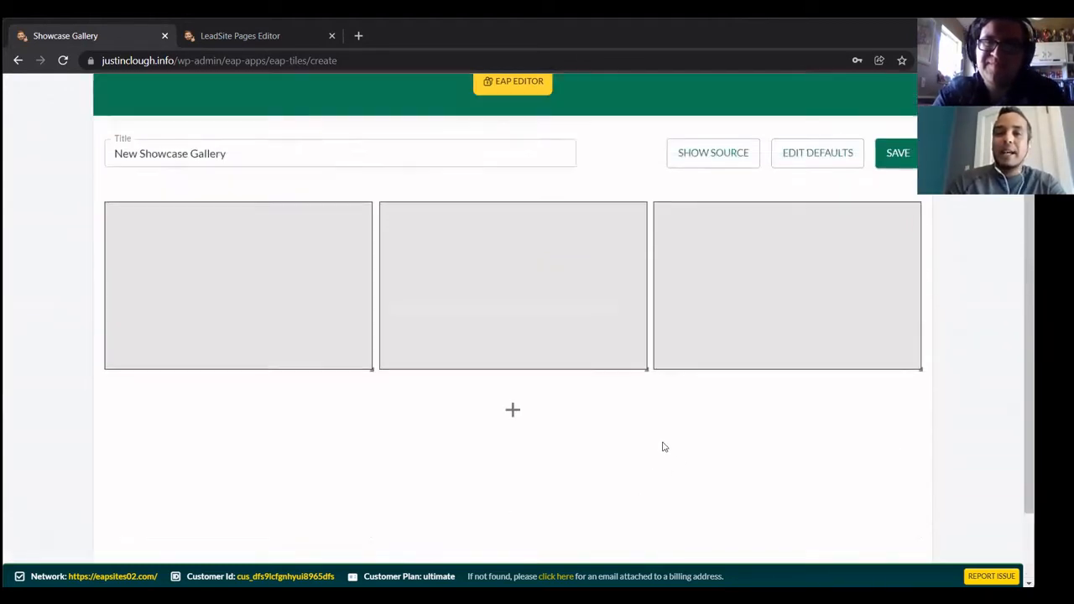
- Open the gallery's default settings and check the number of columns against the row of tiles
{"action": "scroll", "coordinate": [310, 423], "scroll_direction": "down", "scroll_amount": 1}
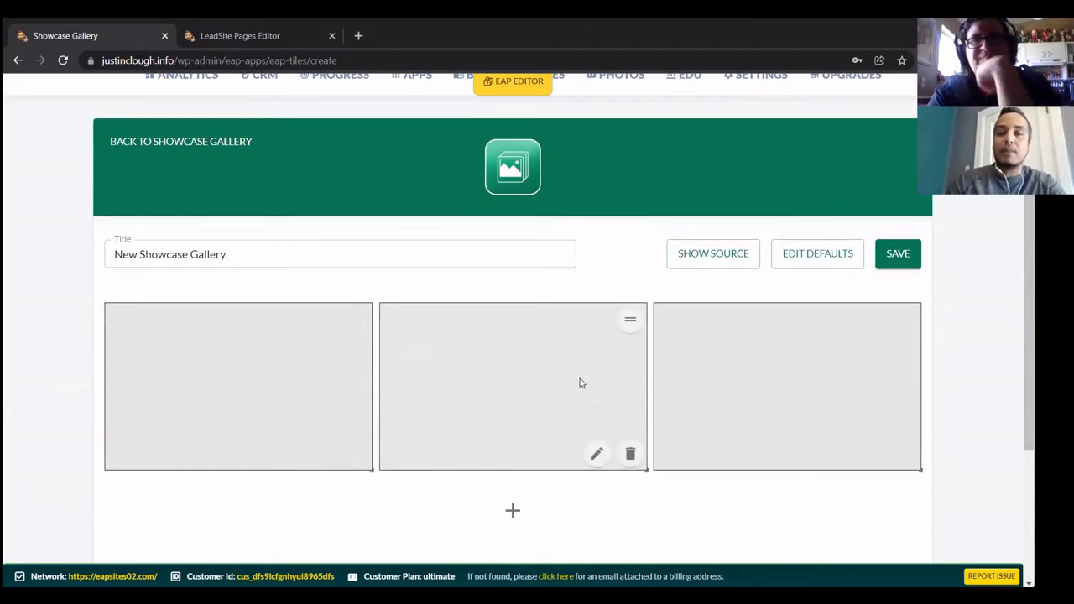
{"action": "left_click", "coordinate": [812, 257]}
{"action": "scroll", "coordinate": [612, 364], "scroll_direction": "down", "scroll_amount": 2}
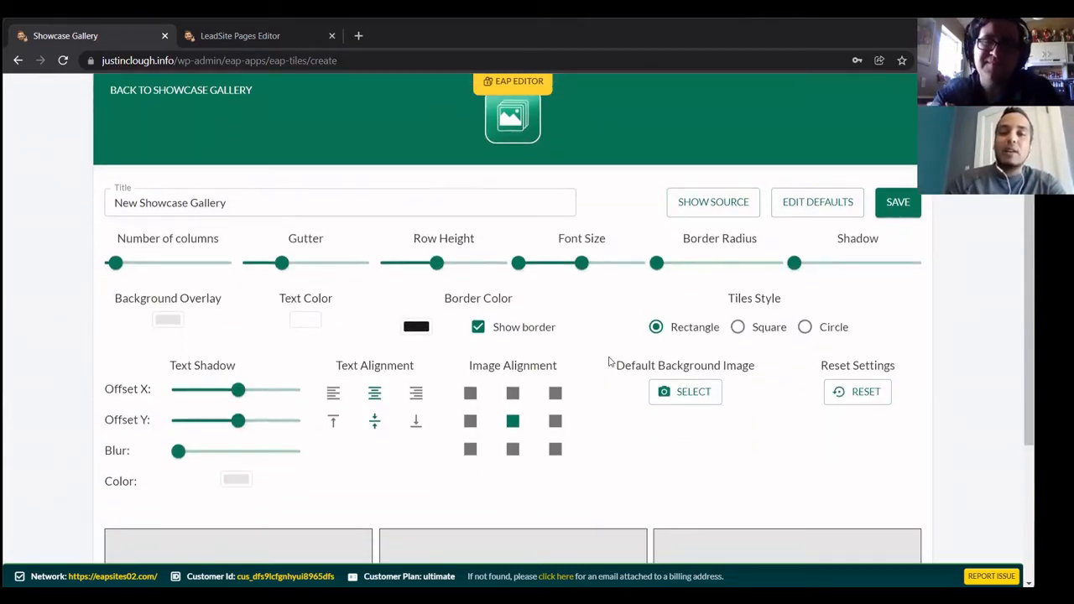
{"action": "scroll", "coordinate": [587, 378], "scroll_direction": "down", "scroll_amount": 1}
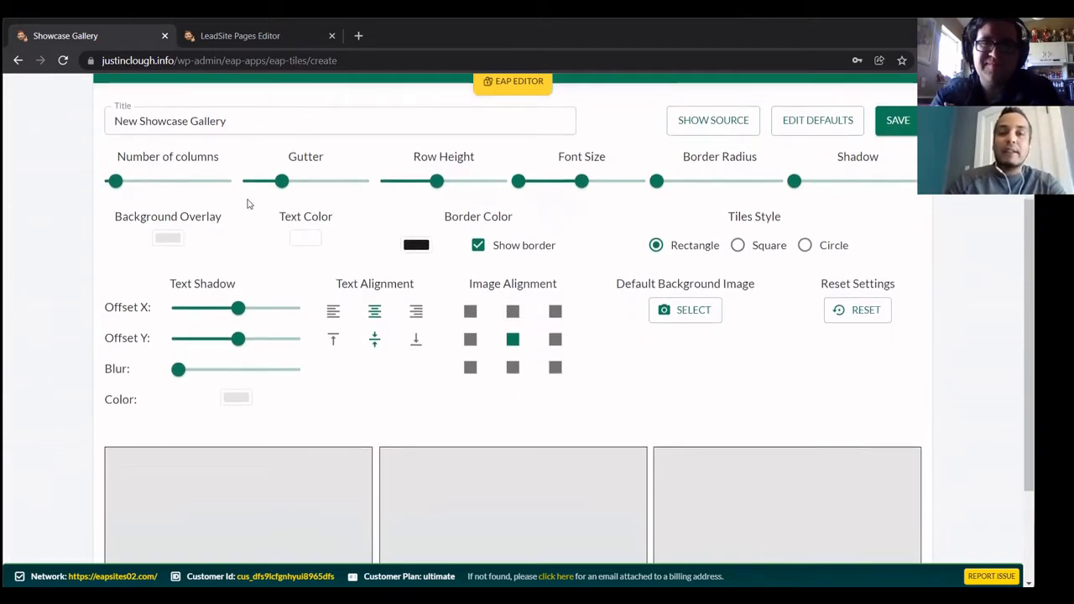
{"action": "left_click", "coordinate": [116, 191]}
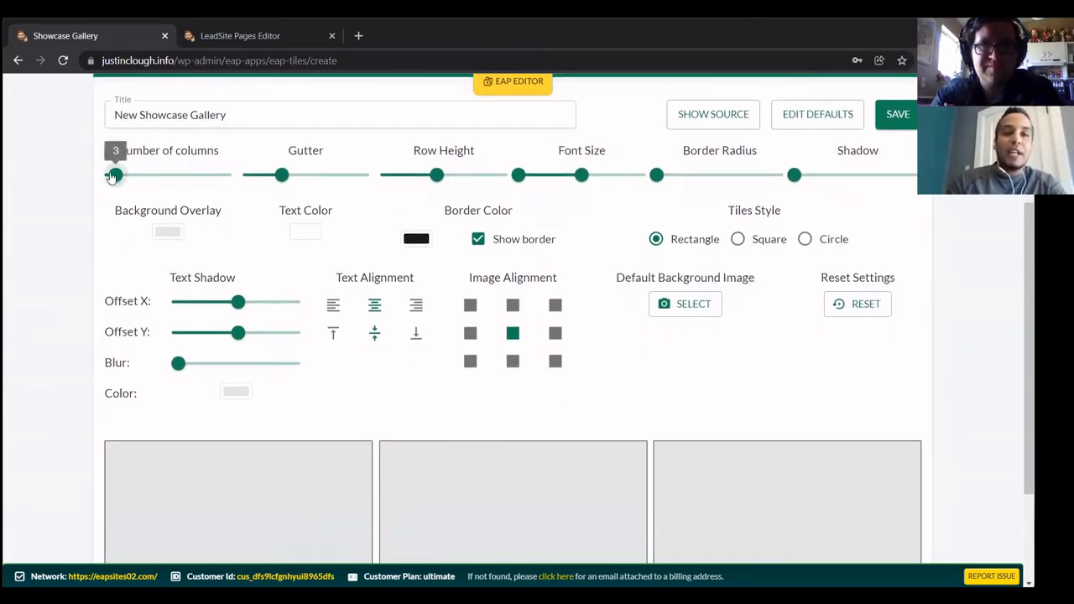
{"action": "scroll", "coordinate": [227, 412], "scroll_direction": "down", "scroll_amount": 2}
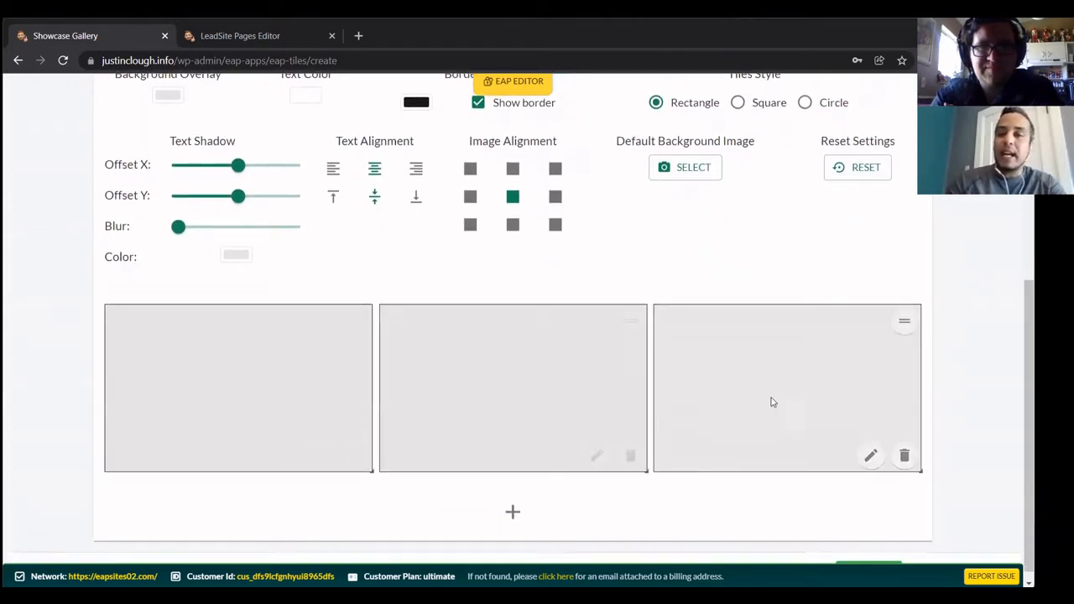
{"action": "scroll", "coordinate": [501, 402], "scroll_direction": "up", "scroll_amount": 2}
- Try a much higher number of columns for the gallery, then set it back to 3
{"action": "left_click_drag", "start_coordinate": [112, 174], "coordinate": [154, 173]}
{"action": "scroll", "coordinate": [311, 388], "scroll_direction": "down", "scroll_amount": 2}
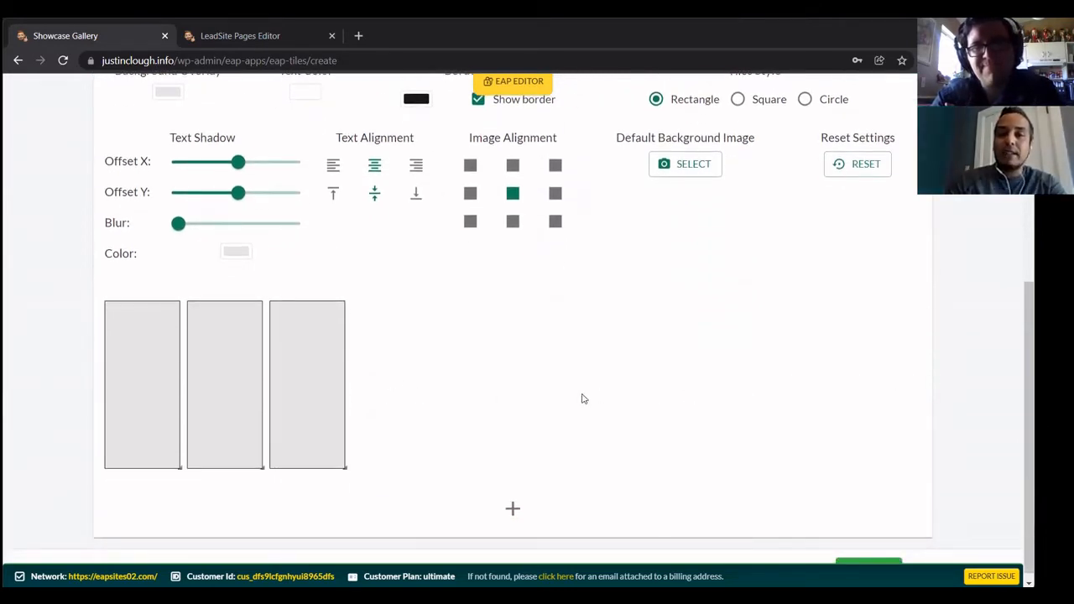
{"action": "scroll", "coordinate": [470, 386], "scroll_direction": "up", "scroll_amount": 3}
{"action": "left_click_drag", "start_coordinate": [155, 236], "coordinate": [121, 253]}
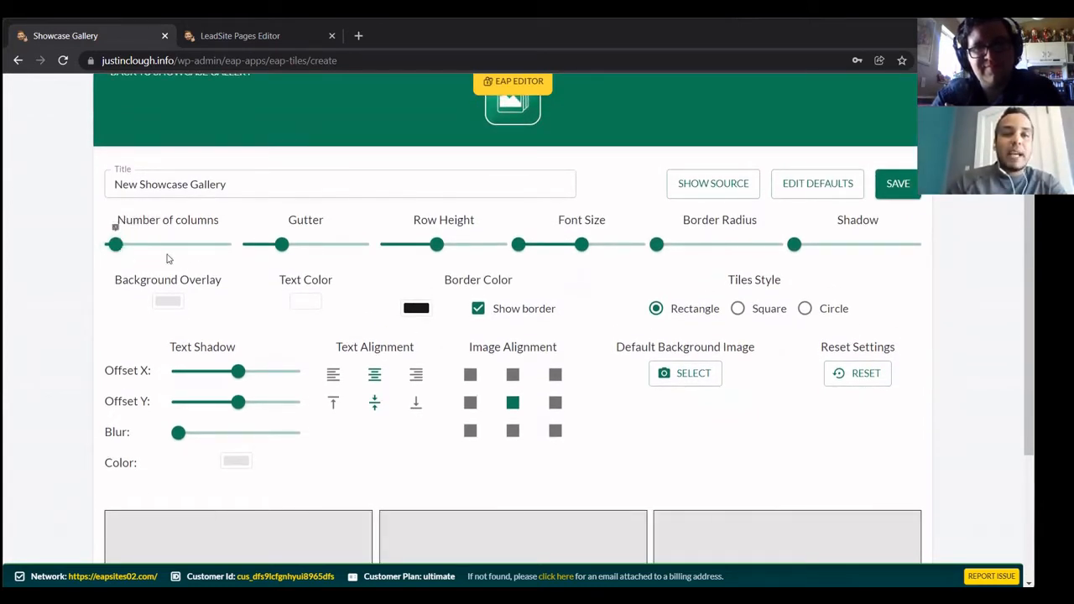
- Try the tiles with no gutter, set the gutter slightly wider than the original spacing, and reduce the row height slightly
{"action": "scroll", "coordinate": [323, 283], "scroll_direction": "down", "scroll_amount": 2}
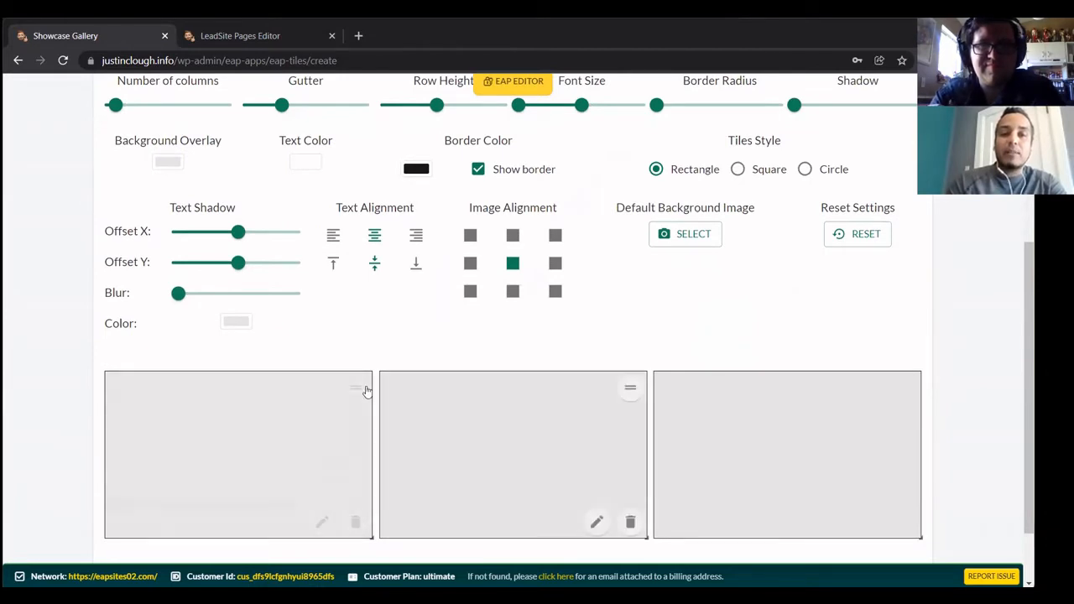
{"action": "scroll", "coordinate": [328, 191], "scroll_direction": "up", "scroll_amount": 1}
{"action": "scroll", "coordinate": [327, 192], "scroll_direction": "up", "scroll_amount": 1}
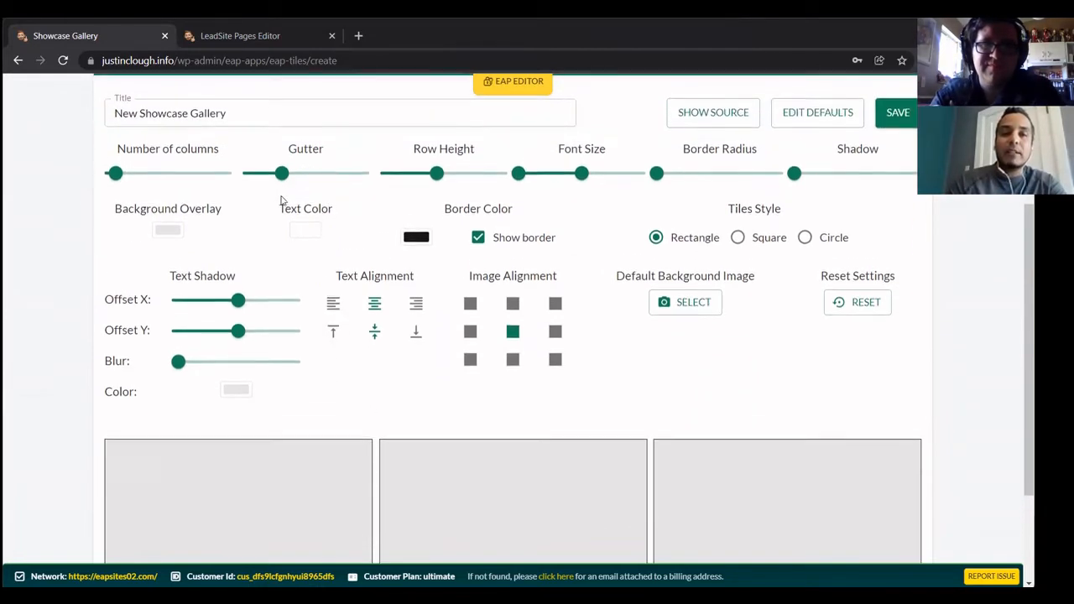
{"action": "left_click_drag", "start_coordinate": [282, 173], "coordinate": [201, 189]}
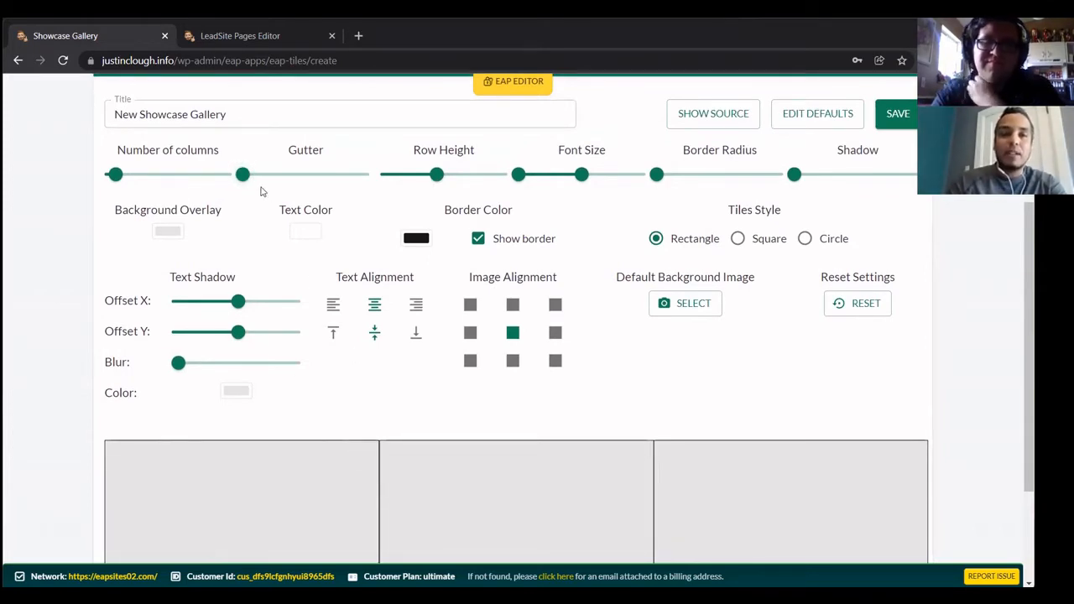
{"action": "mouse_move", "coordinate": [242, 182]}
{"action": "left_click_drag", "start_coordinate": [242, 181], "coordinate": [292, 181]}
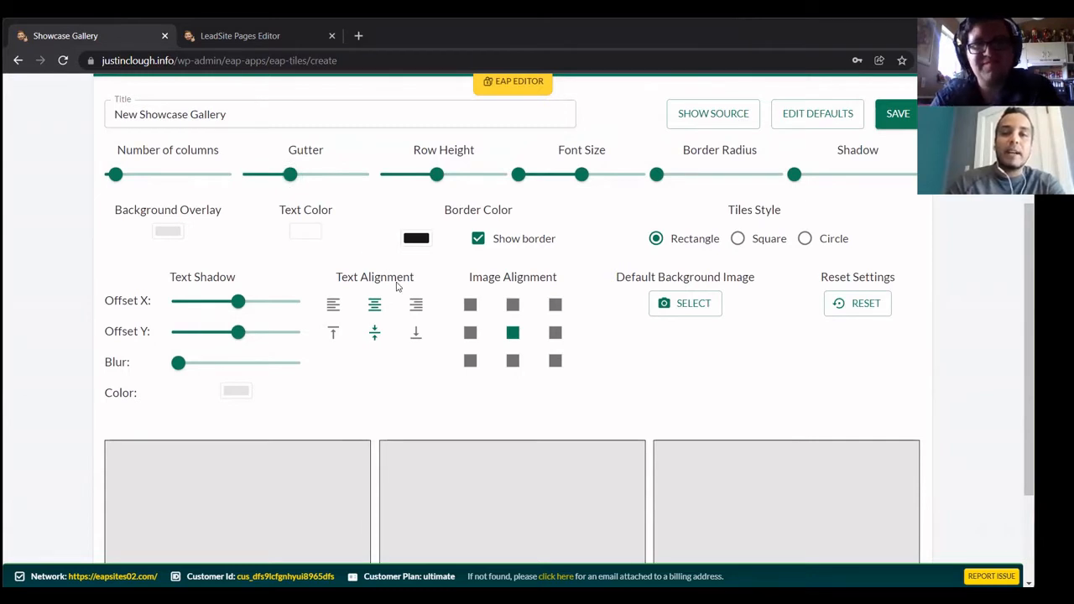
{"action": "scroll", "coordinate": [414, 343], "scroll_direction": "down", "scroll_amount": 1}
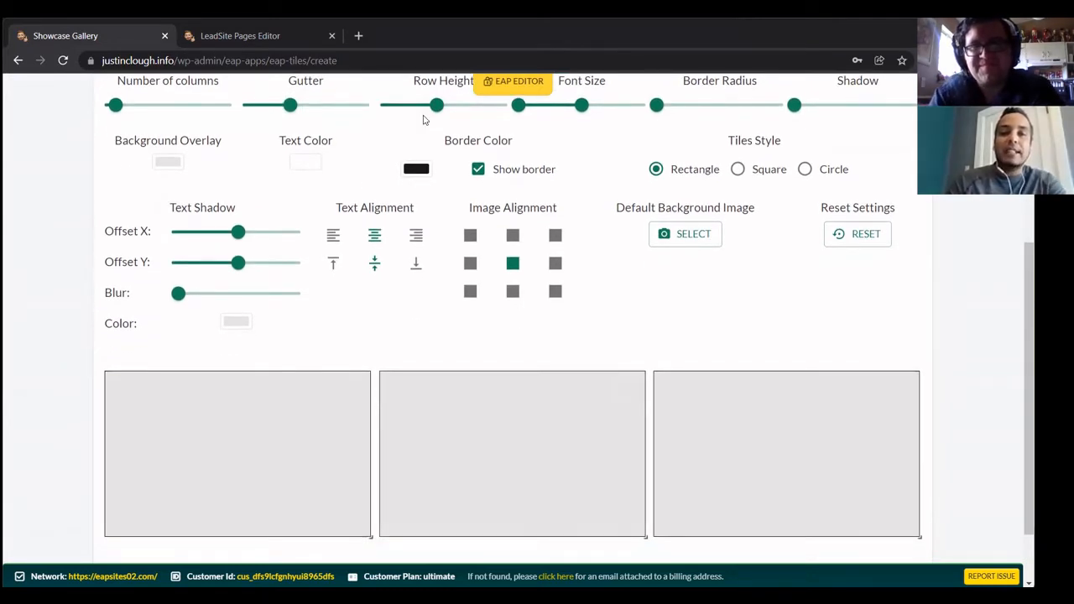
{"action": "mouse_move", "coordinate": [436, 107]}
{"action": "left_mouse_down"}
{"action": "mouse_move", "coordinate": [391, 110]}
{"action": "mouse_move", "coordinate": [458, 106]}
{"action": "mouse_move", "coordinate": [434, 106]}
{"action": "left_mouse_up"}
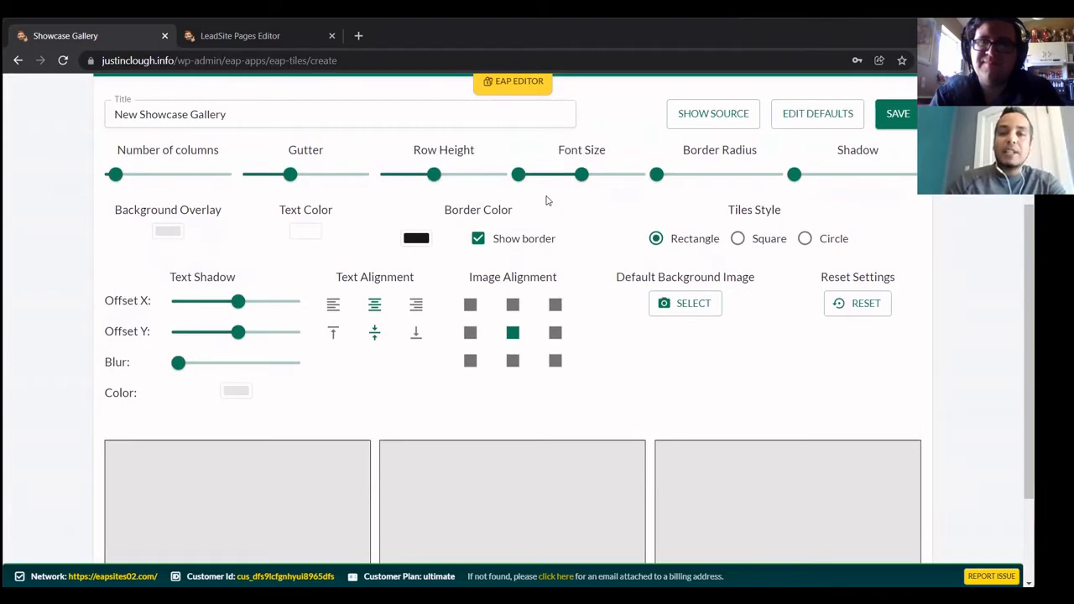
- Set the first tile's content to "tile one" and close its editing window
{"action": "scroll", "coordinate": [503, 352], "scroll_direction": "down", "scroll_amount": 2}
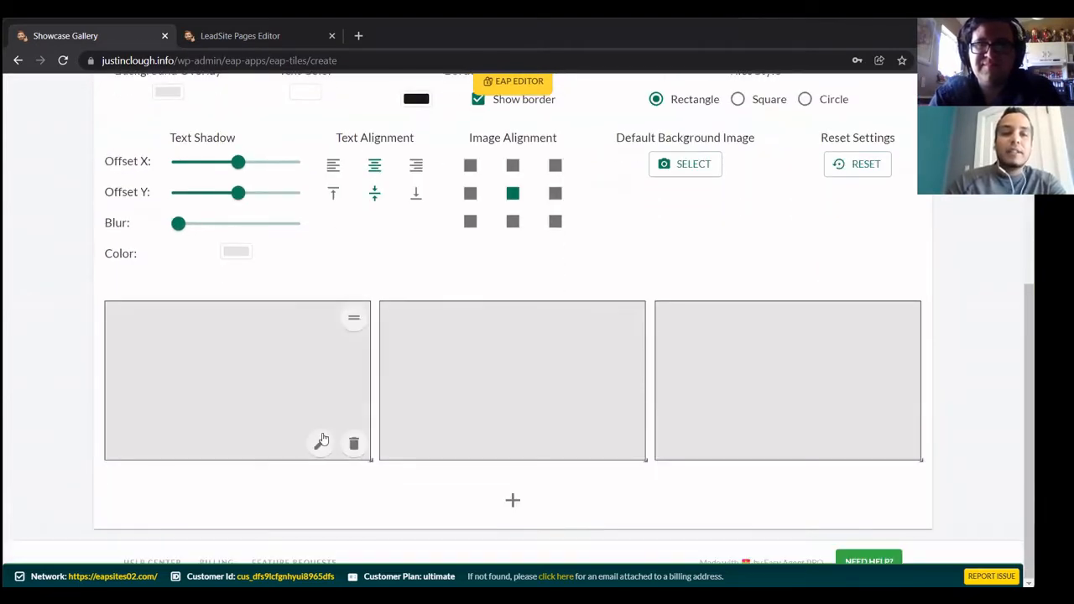
{"action": "left_click", "coordinate": [320, 441]}
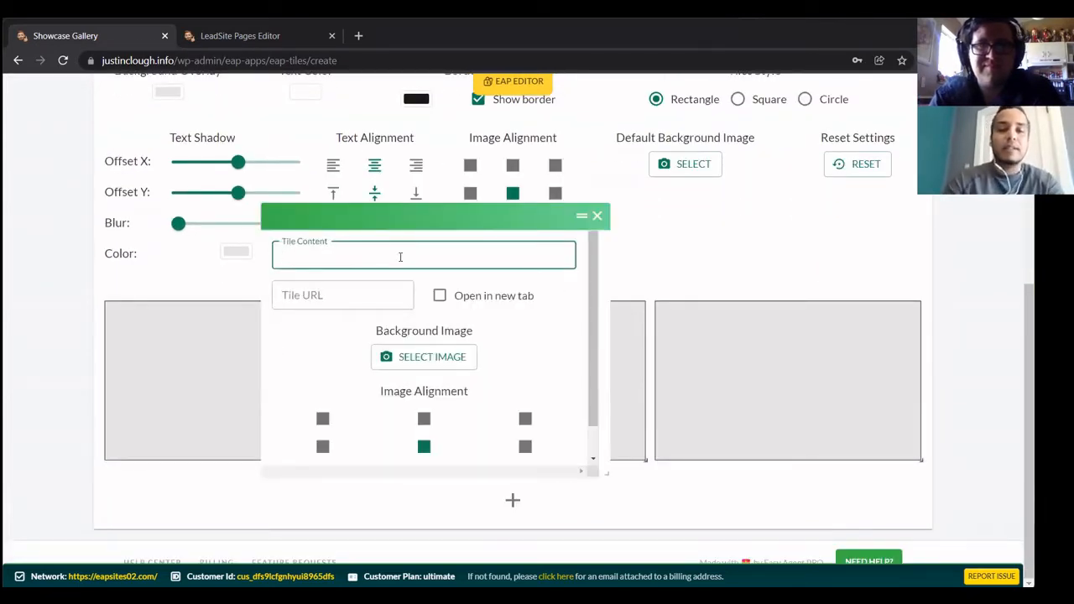
{"action": "type", "text": "tile one"}
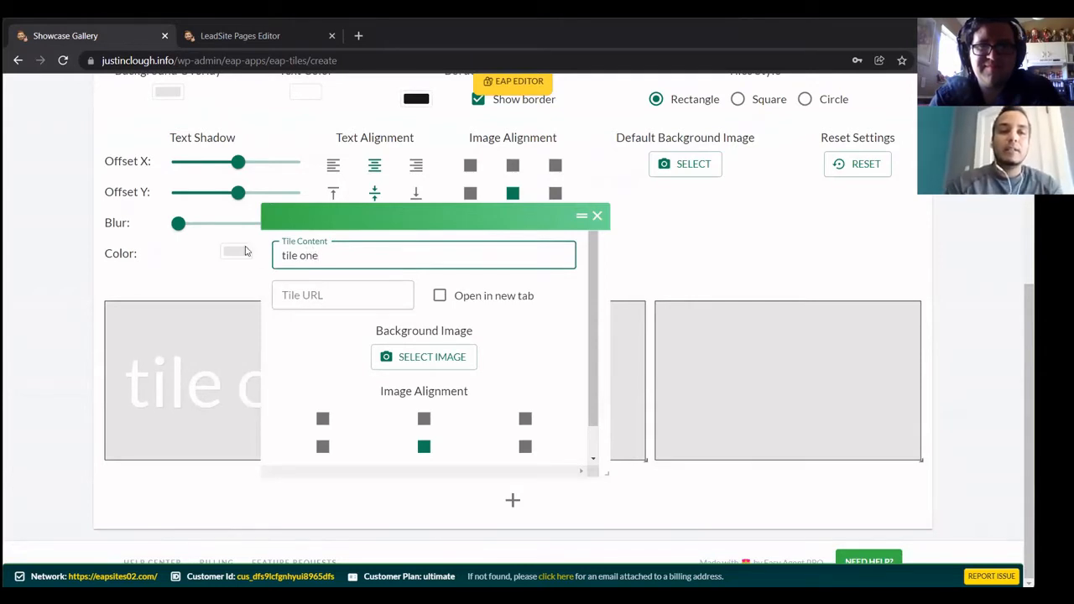
{"action": "left_click", "coordinate": [209, 283]}
{"action": "left_click", "coordinate": [597, 215]}
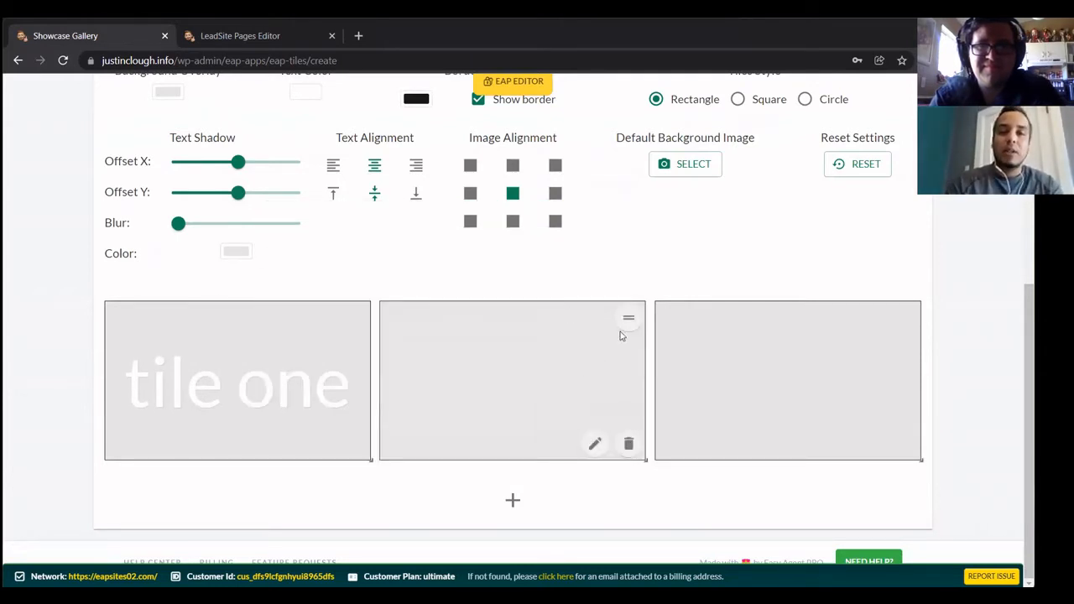
- Set the middle tile's content to "tile two" and close its editing window
{"action": "left_click", "coordinate": [593, 443]}
{"action": "left_click", "coordinate": [435, 257]}
{"action": "type", "text": "t"}
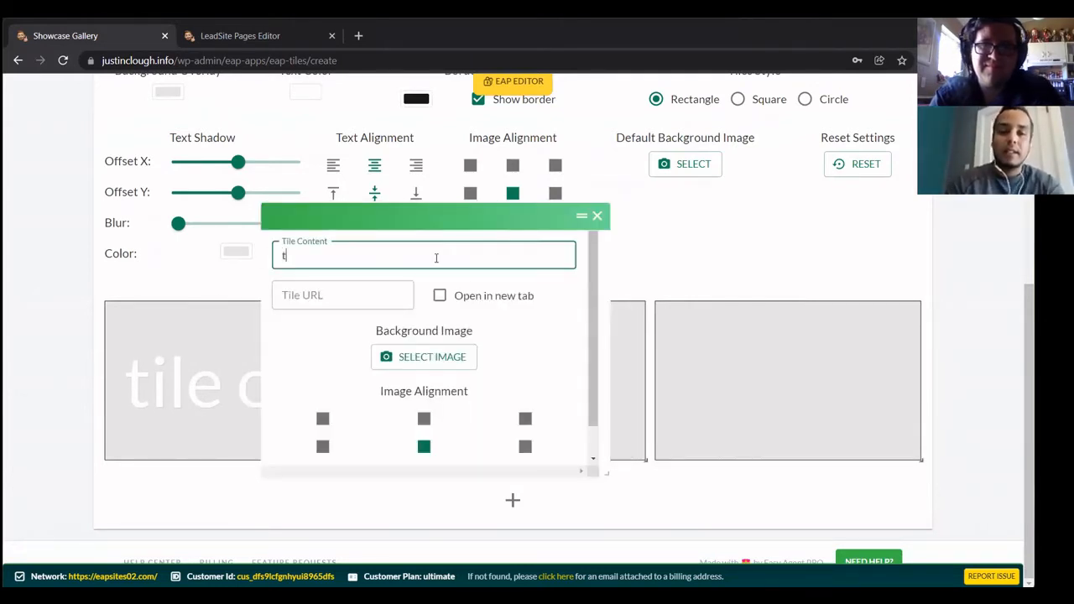
{"action": "type", "text": "ile two"}
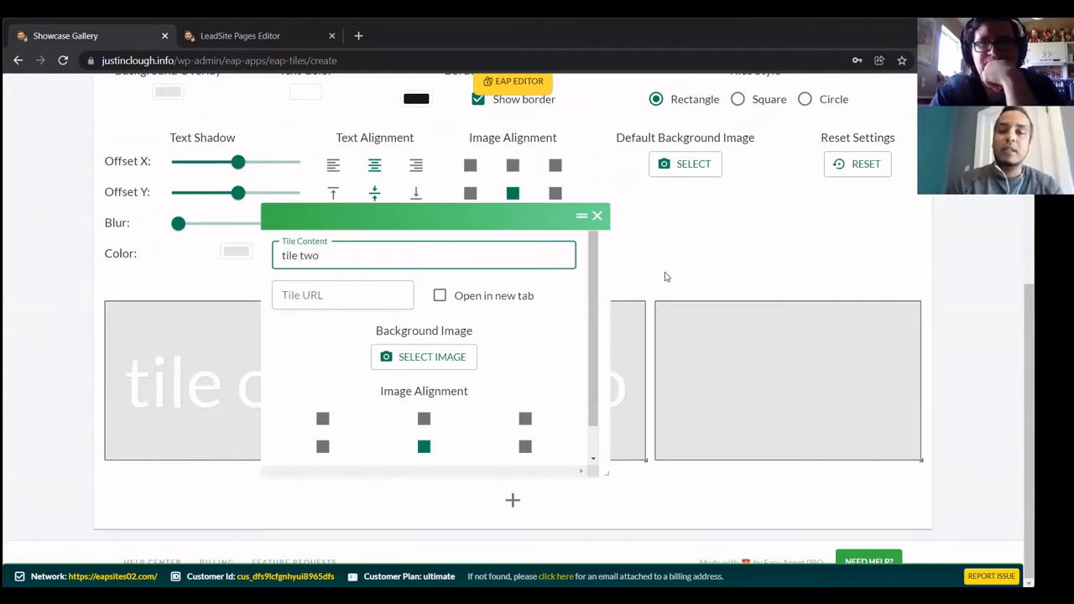
{"action": "left_click", "coordinate": [597, 216]}
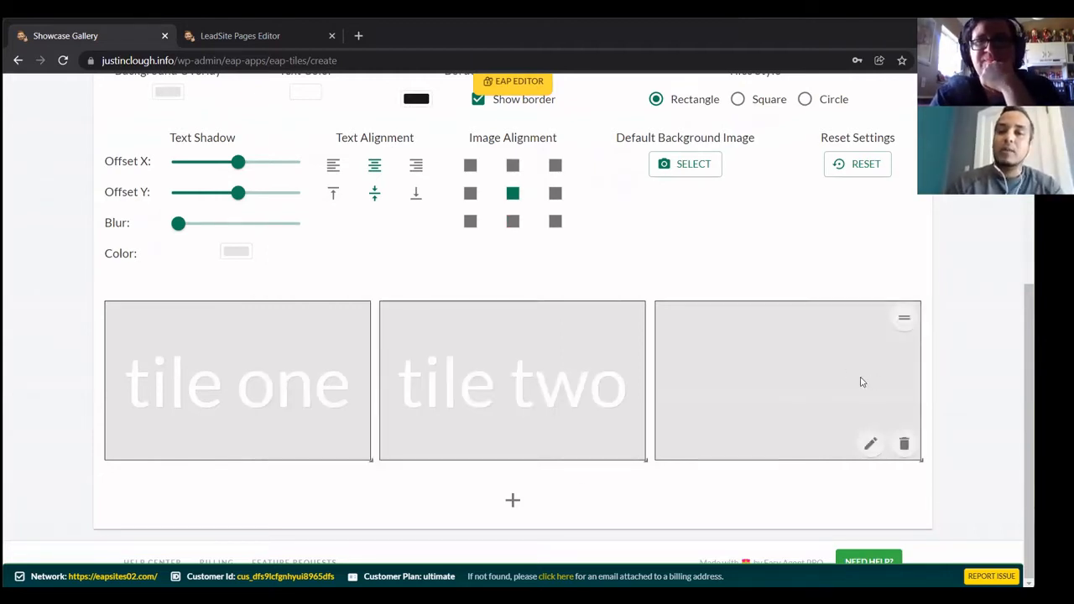
- Set the third tile's content to "tile three" and close its editing window
{"action": "left_click", "coordinate": [871, 444]}
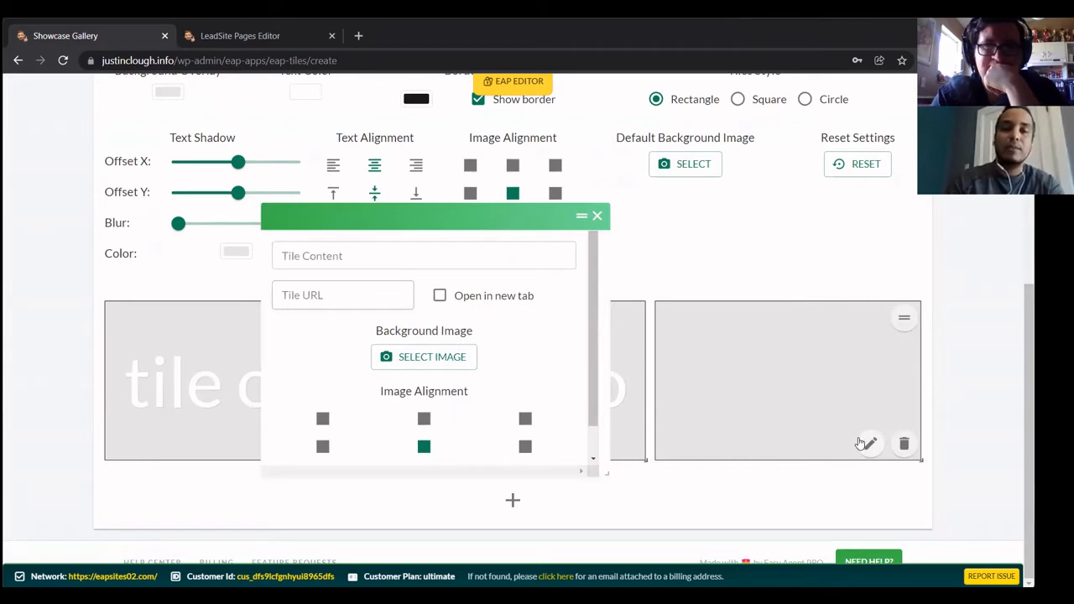
{"action": "left_click", "coordinate": [375, 249]}
{"action": "type", "text": "tile "}
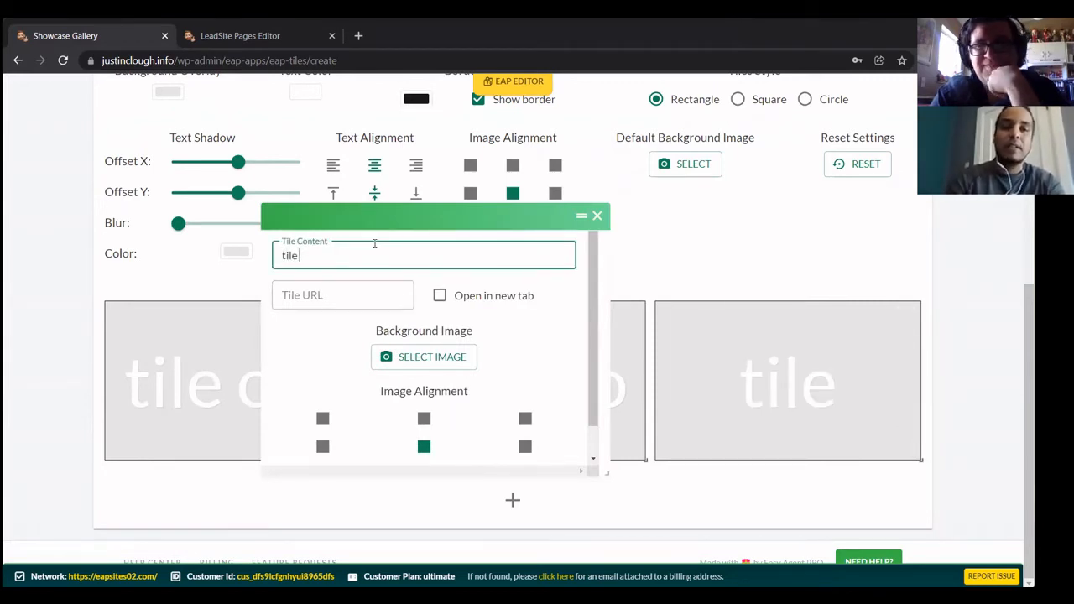
{"action": "type", "text": "three"}
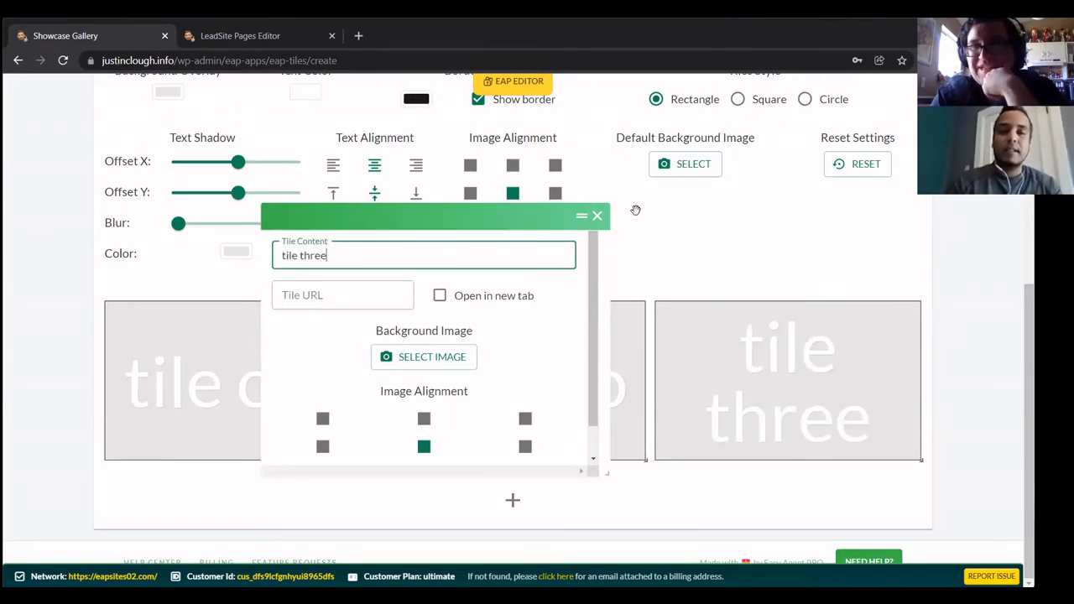
{"action": "left_click", "coordinate": [598, 217]}
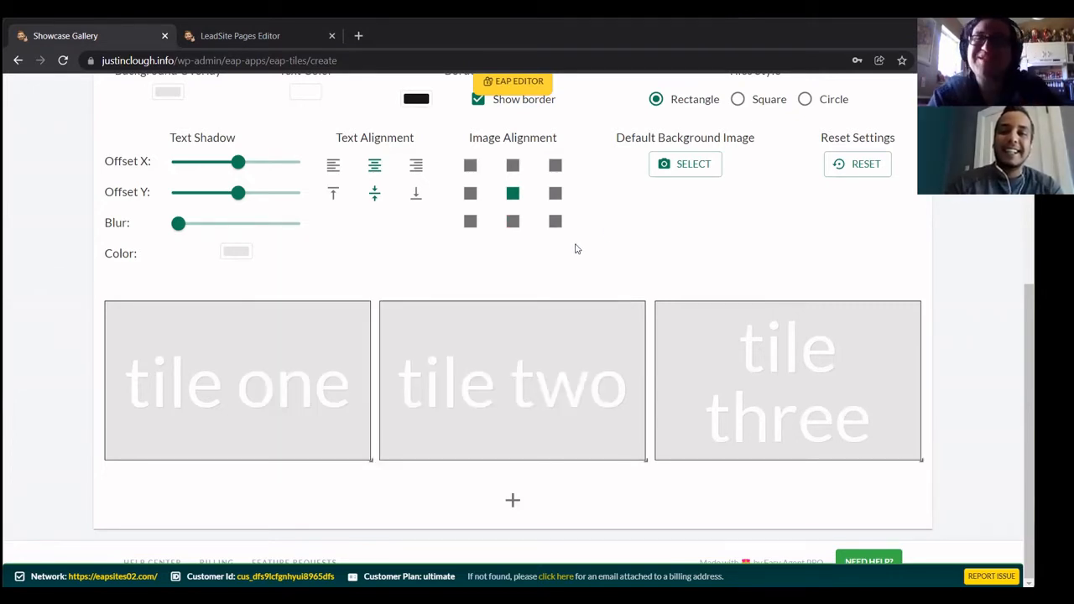
- Reduce the maximum font size of the tile text to roughly half, leaving the minimum at 1
{"action": "scroll", "coordinate": [576, 258], "scroll_direction": "up", "scroll_amount": 3}
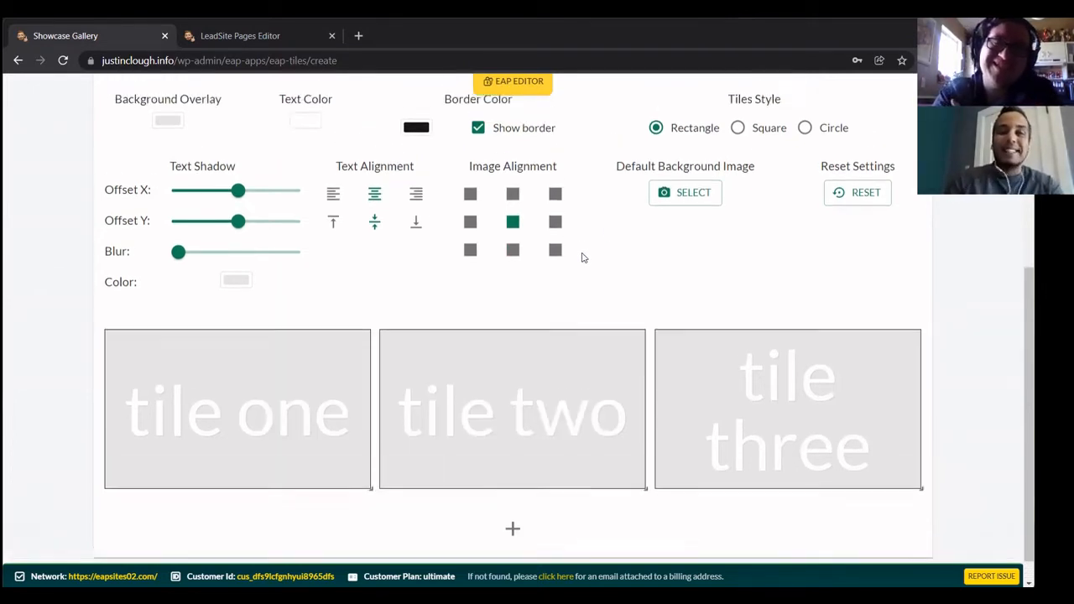
{"action": "scroll", "coordinate": [583, 270], "scroll_direction": "down", "scroll_amount": 2}
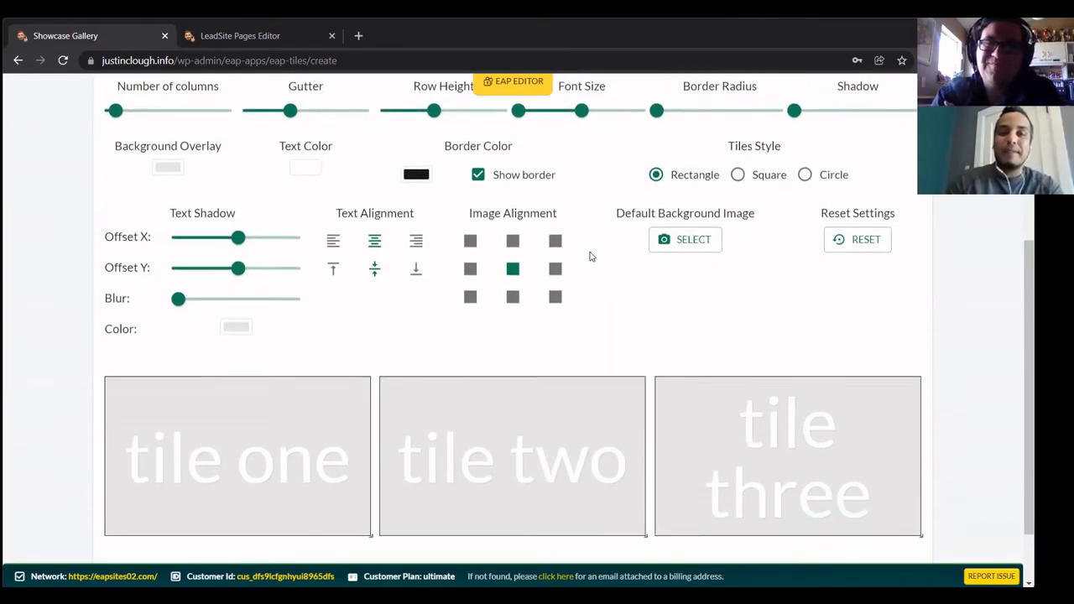
{"action": "scroll", "coordinate": [590, 242], "scroll_direction": "up", "scroll_amount": 2}
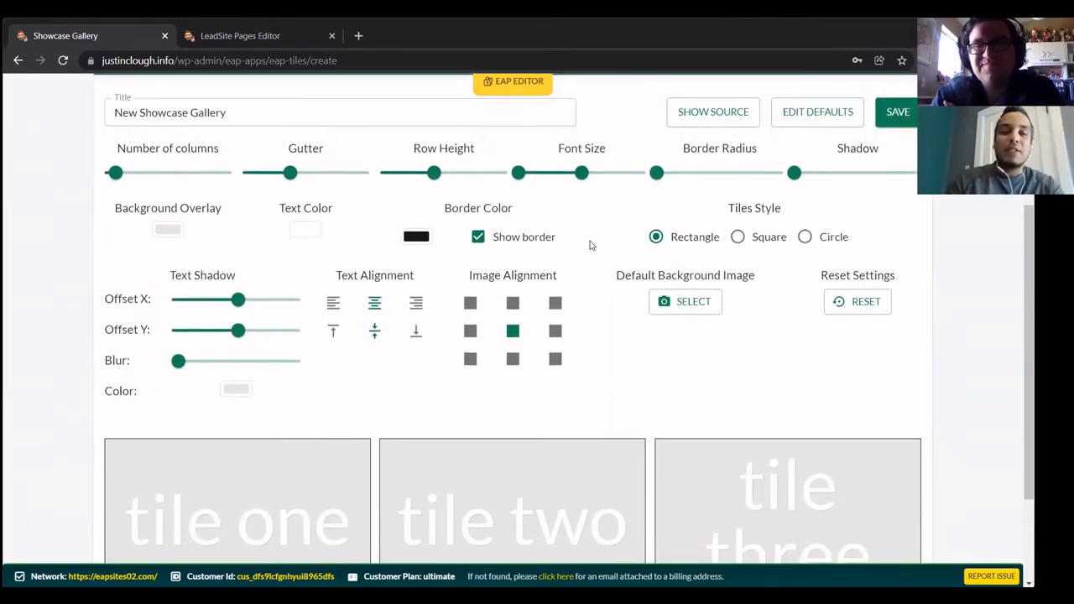
{"action": "scroll", "coordinate": [581, 215], "scroll_direction": "down", "scroll_amount": 2}
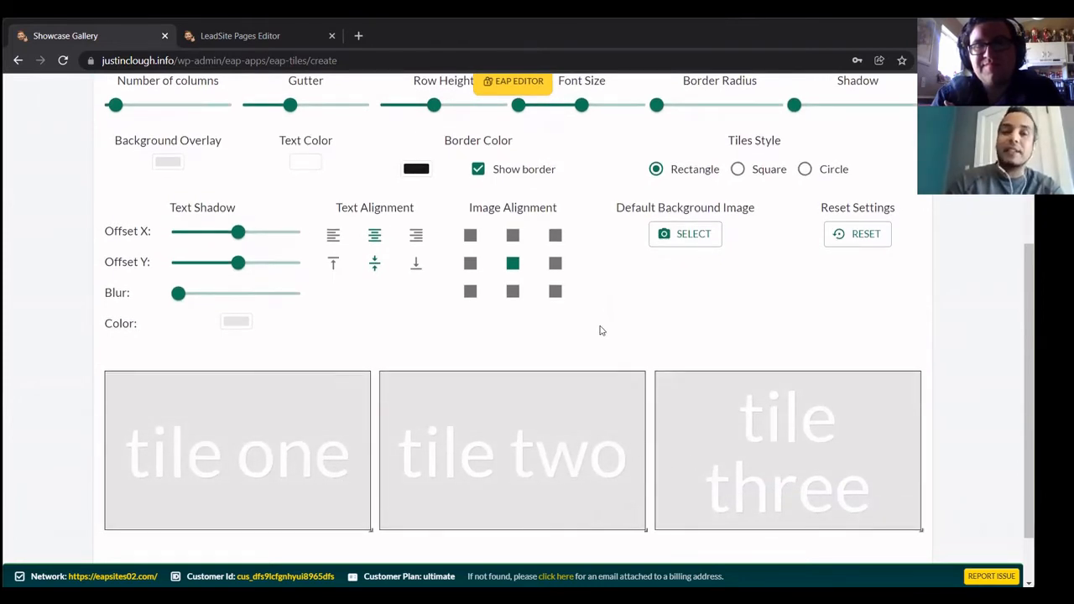
{"action": "scroll", "coordinate": [605, 285], "scroll_direction": "up", "scroll_amount": 2}
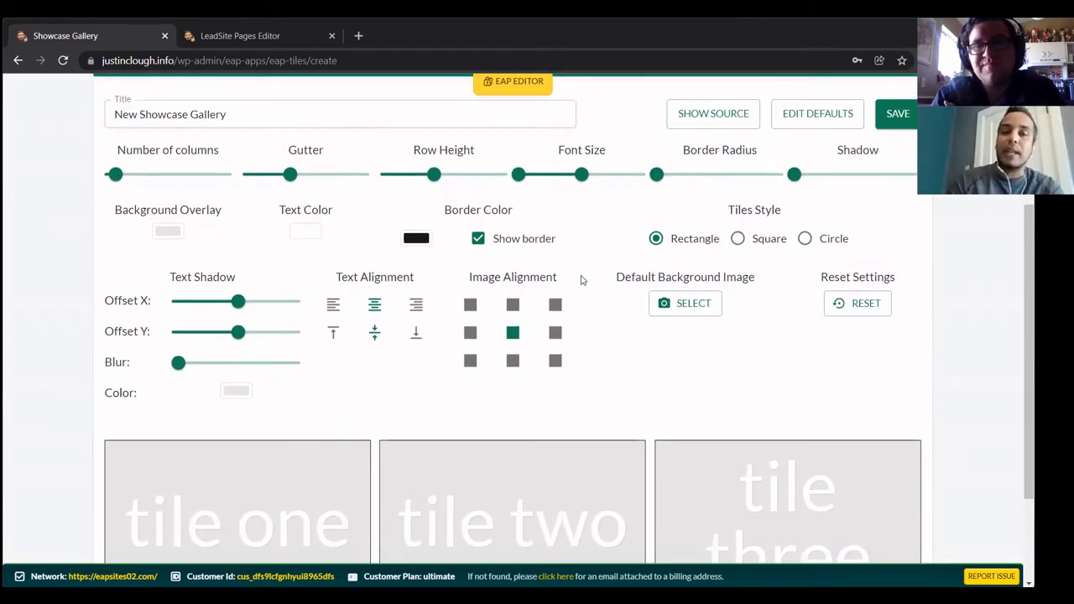
{"action": "mouse_move", "coordinate": [517, 183]}
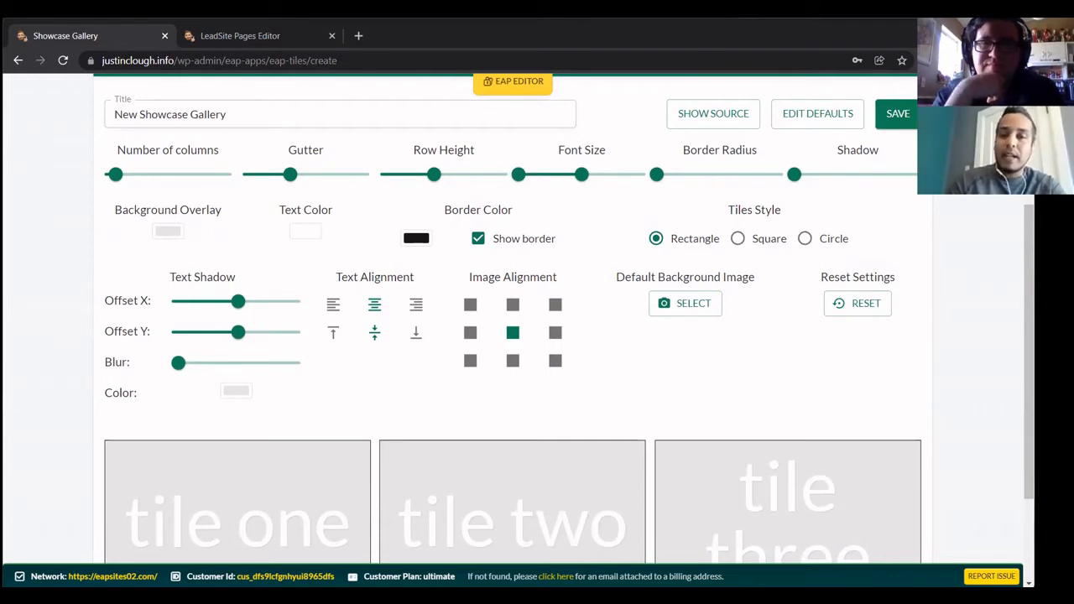
{"action": "left_click_drag", "start_coordinate": [4, 411], "coordinate": [439, 412]}
{"action": "scroll", "coordinate": [355, 430], "scroll_direction": "down", "scroll_amount": 7}
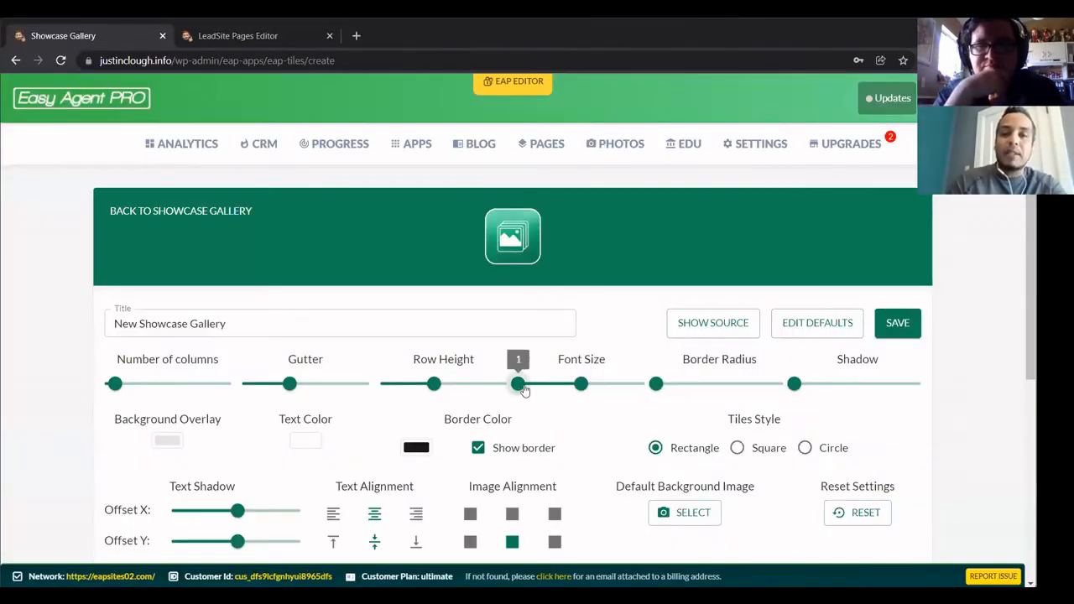
{"action": "left_click_drag", "start_coordinate": [518, 386], "coordinate": [586, 396]}
{"action": "scroll", "coordinate": [586, 396], "scroll_direction": "down", "scroll_amount": 2}
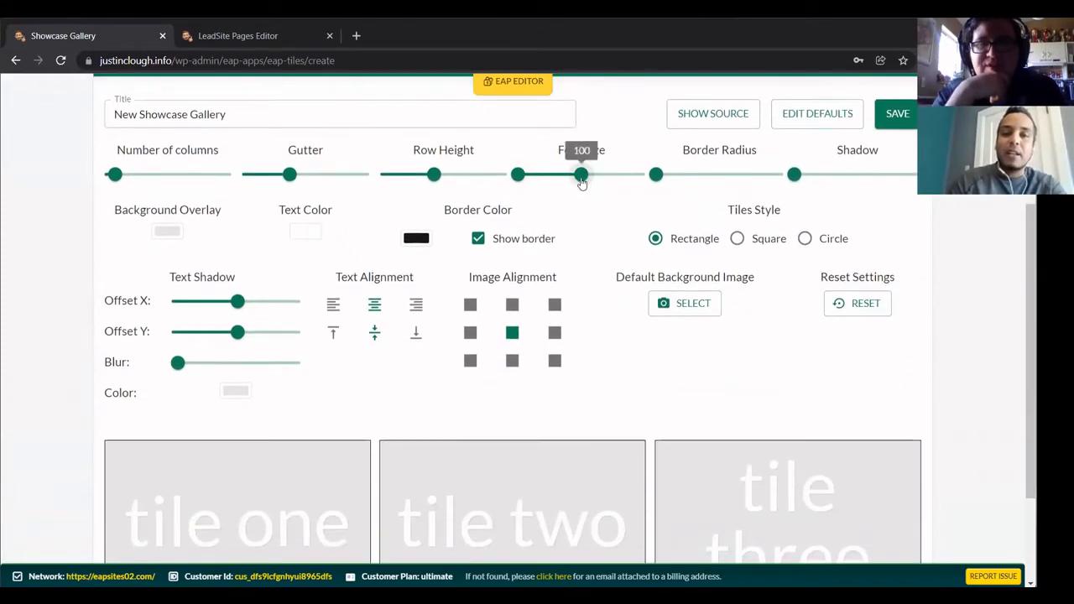
{"action": "left_click_drag", "start_coordinate": [581, 175], "coordinate": [549, 176]}
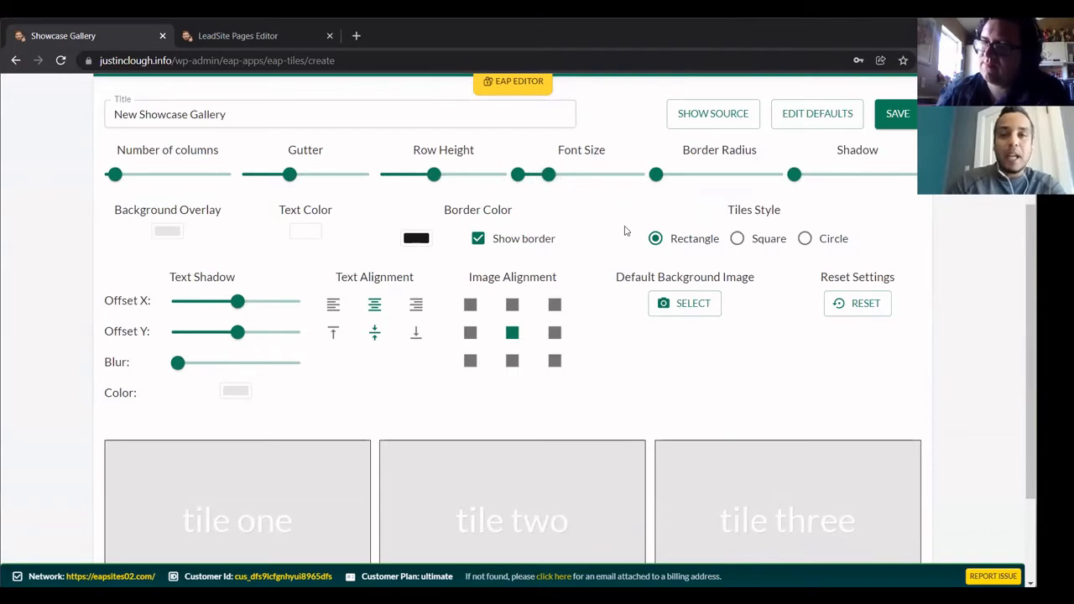
- Raise the tiles' border radius to somewhat over half of its range and add a moderate shadow
{"action": "scroll", "coordinate": [619, 235], "scroll_direction": "up", "scroll_amount": 1}
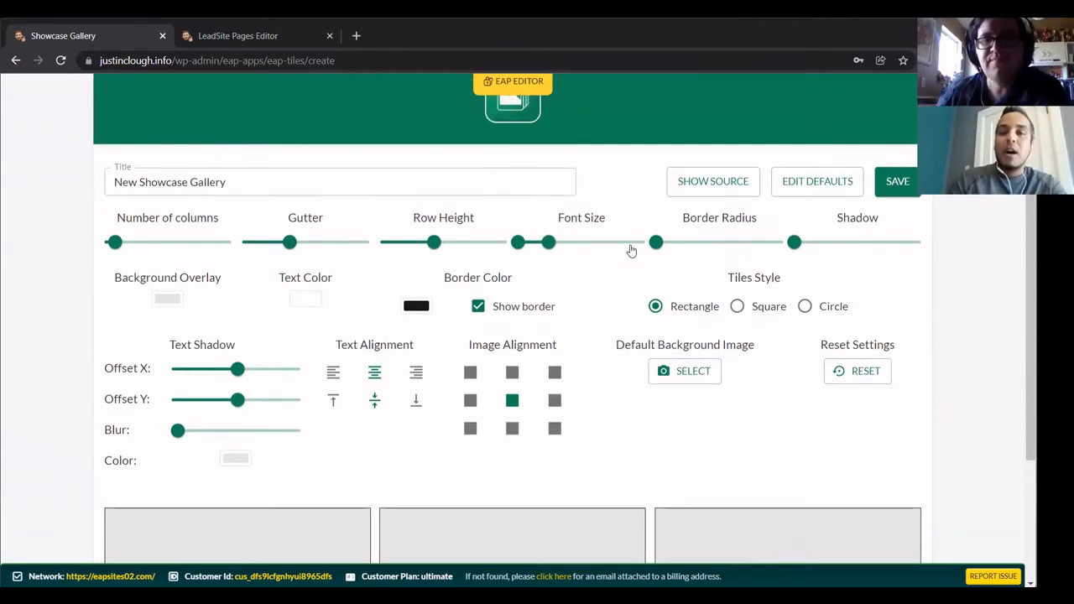
{"action": "scroll", "coordinate": [722, 235], "scroll_direction": "down", "scroll_amount": 1}
{"action": "scroll", "coordinate": [730, 244], "scroll_direction": "up", "scroll_amount": 2}
{"action": "scroll", "coordinate": [710, 256], "scroll_direction": "up", "scroll_amount": 1}
{"action": "scroll", "coordinate": [678, 318], "scroll_direction": "down", "scroll_amount": 3}
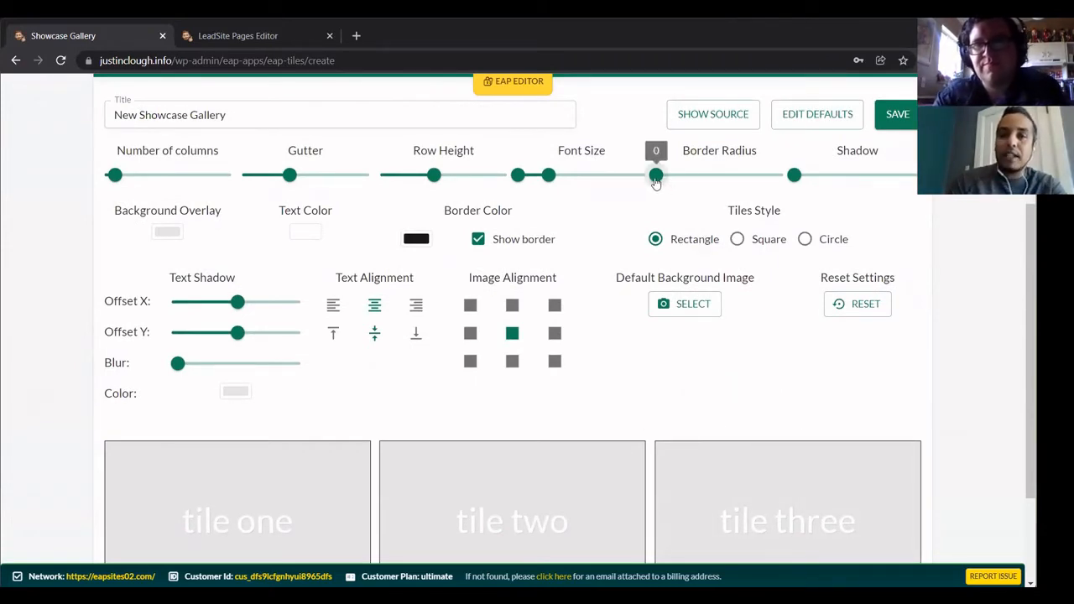
{"action": "left_click_drag", "start_coordinate": [655, 174], "coordinate": [836, 176]}
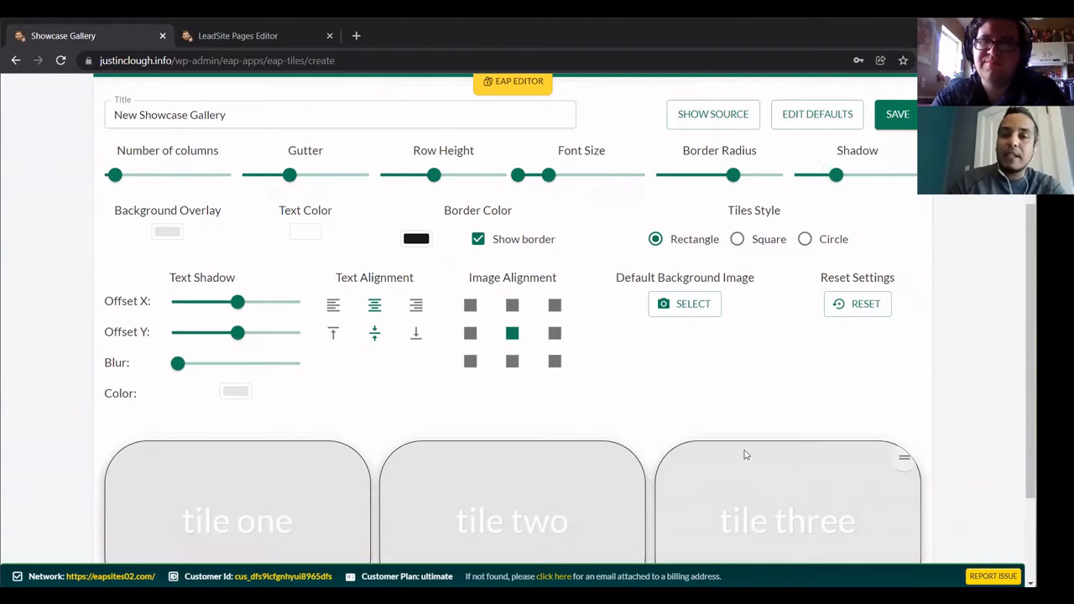
{"action": "scroll", "coordinate": [638, 508], "scroll_direction": "down", "scroll_amount": 2}
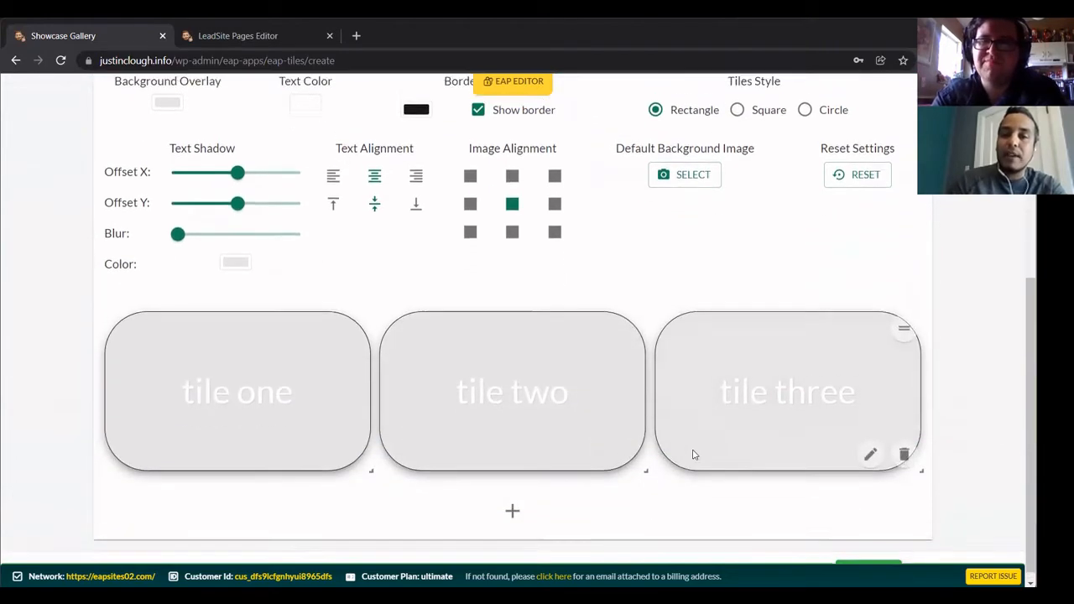
{"action": "scroll", "coordinate": [684, 449], "scroll_direction": "up", "scroll_amount": 2}
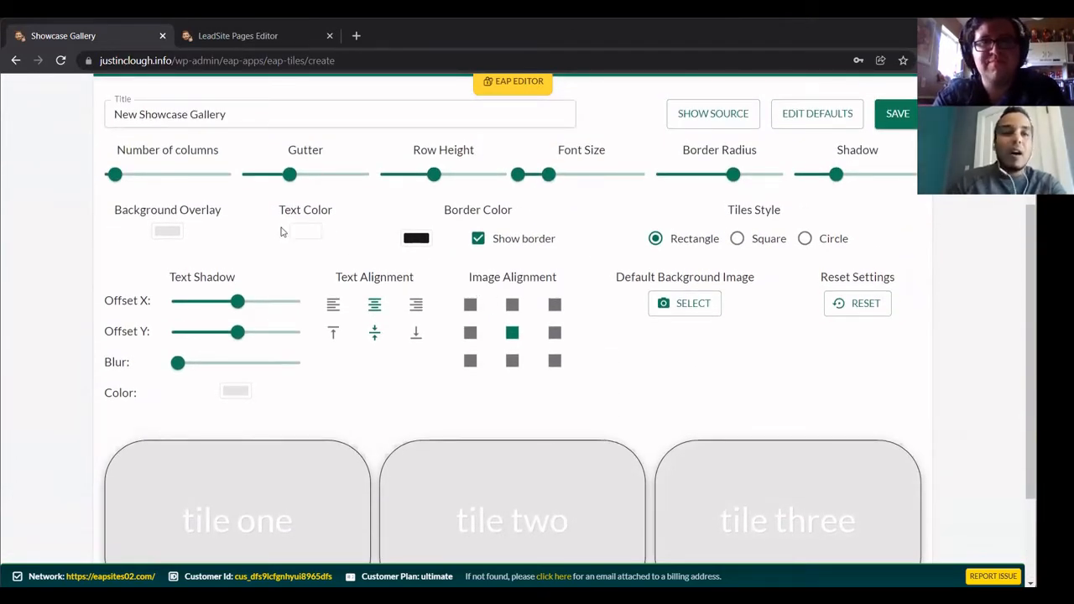
- Darken the tiles' background overlay by setting the black colour's opacity to 29
{"action": "scroll", "coordinate": [192, 402], "scroll_direction": "down", "scroll_amount": 1}
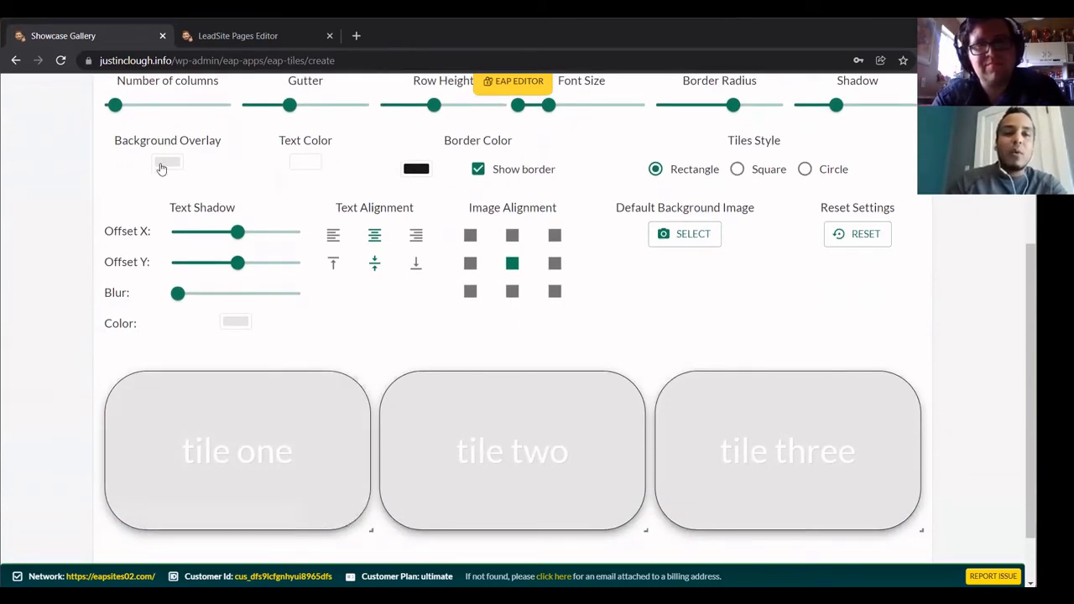
{"action": "mouse_move", "coordinate": [269, 403]}
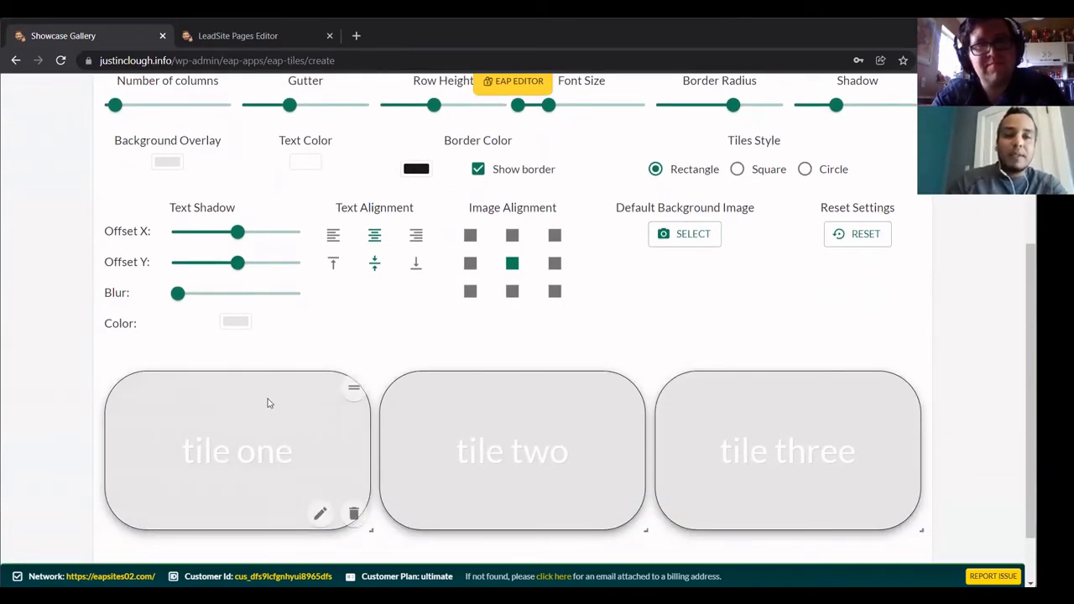
{"action": "left_click", "coordinate": [167, 165]}
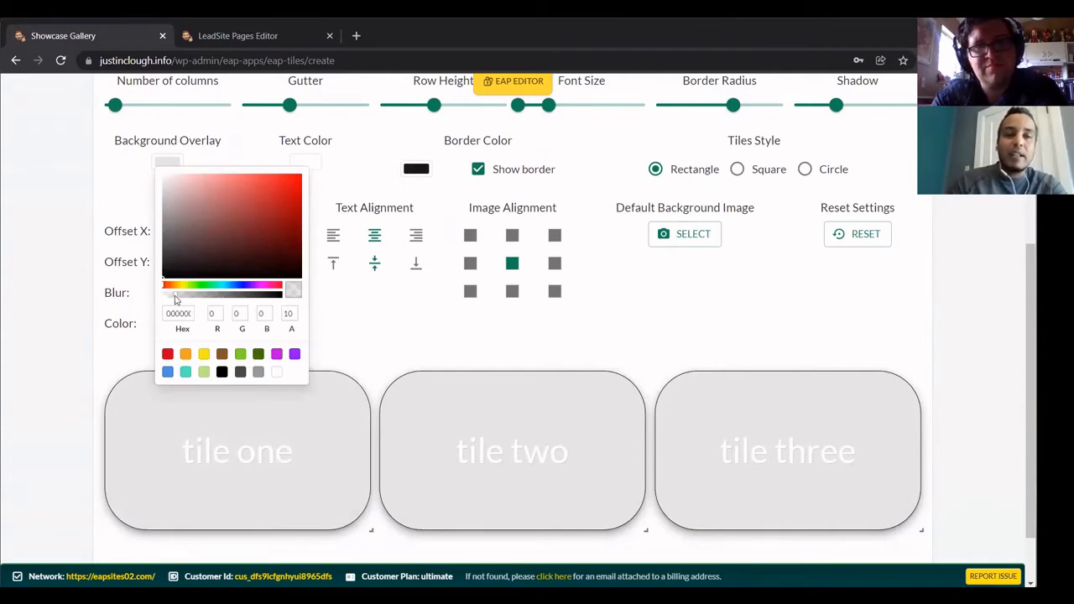
{"action": "left_click_drag", "start_coordinate": [174, 299], "coordinate": [200, 300]}
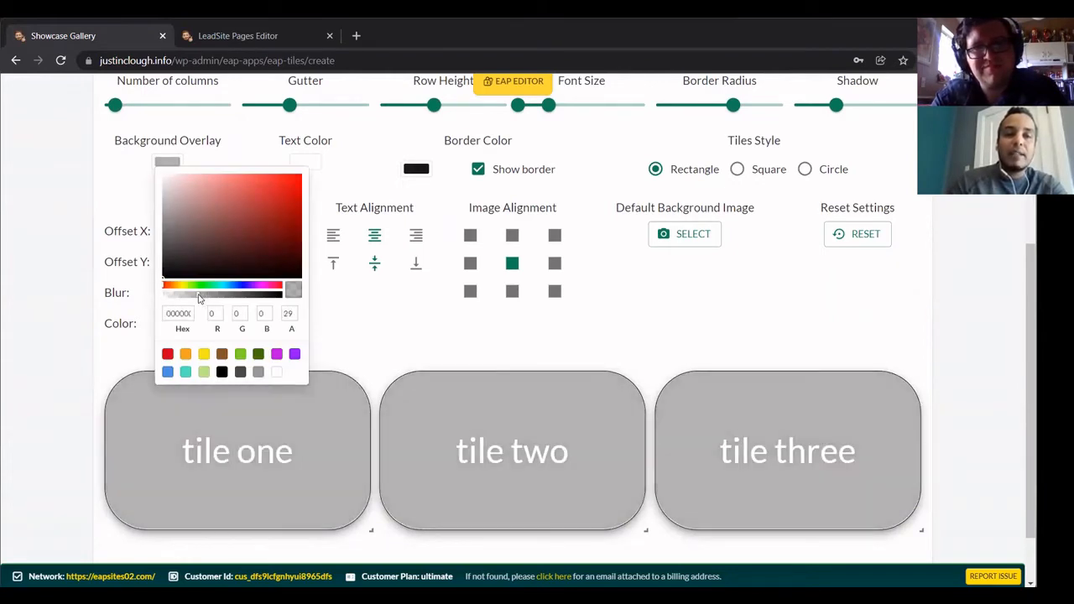
{"action": "left_click", "coordinate": [84, 211]}
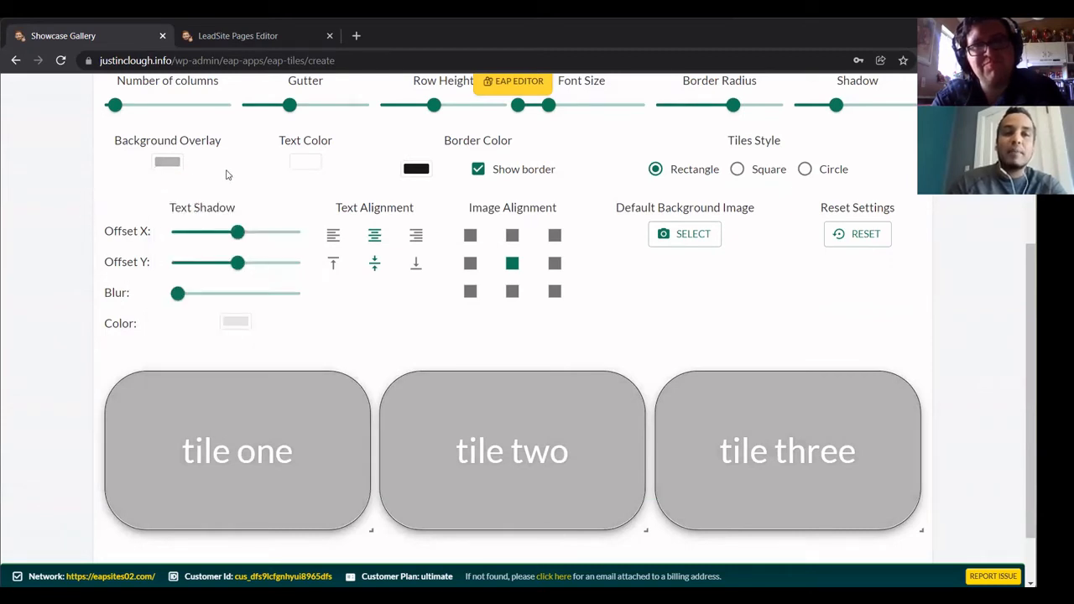
- Set the tiles' text color to the preset purple, 9013FE
{"action": "left_click", "coordinate": [305, 162]}
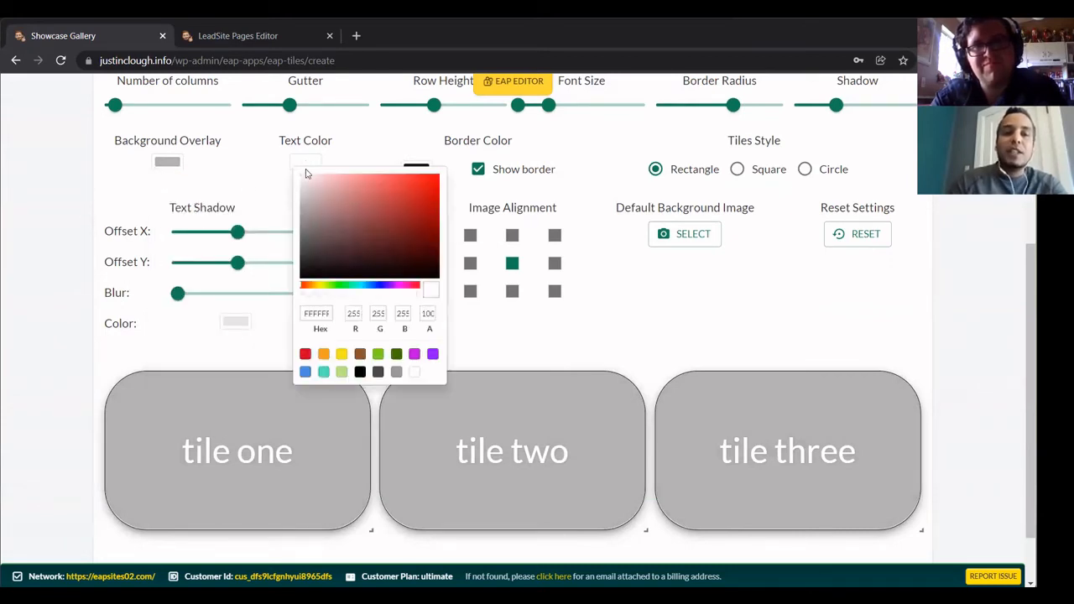
{"action": "left_click", "coordinate": [433, 356]}
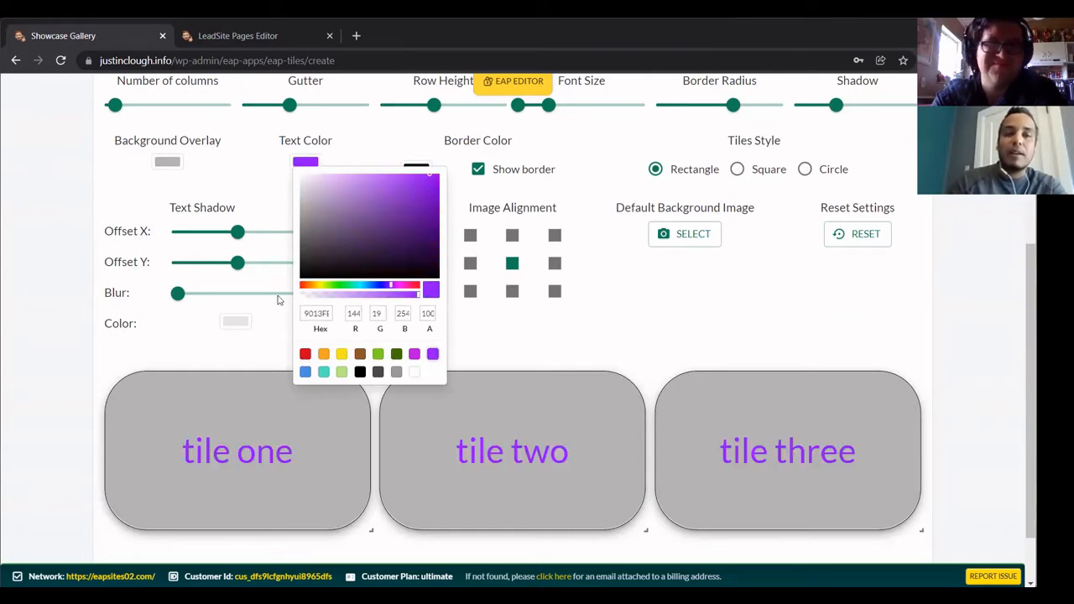
{"action": "left_click", "coordinate": [264, 330]}
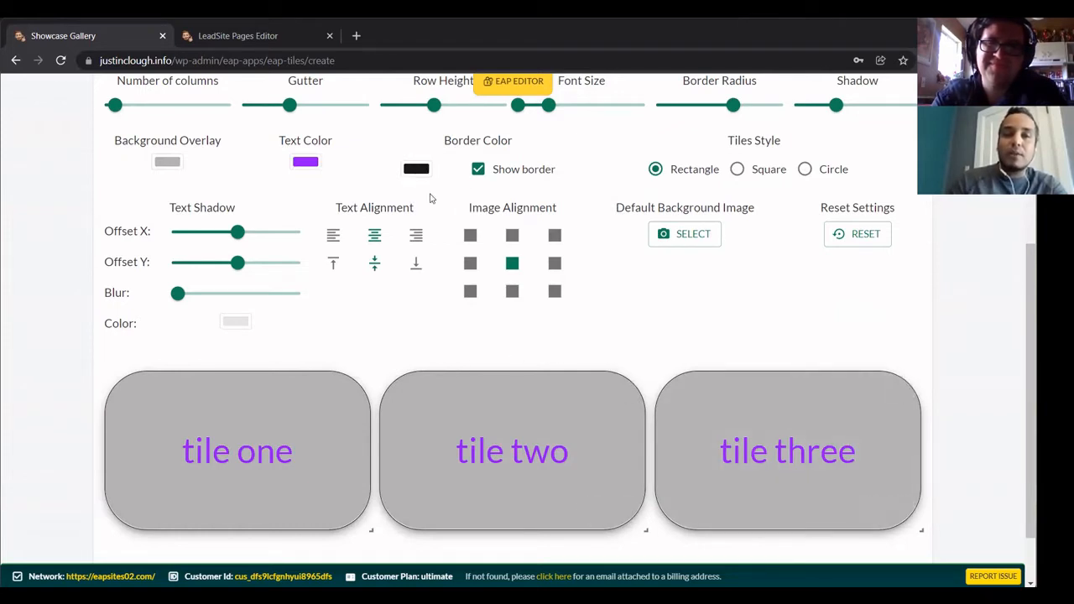
- Set the tiles' border color to the preset red, and turn off the border display
{"action": "left_click", "coordinate": [417, 170]}
{"action": "left_click_drag", "start_coordinate": [508, 294], "coordinate": [450, 296]}
{"action": "left_click", "coordinate": [620, 278]}
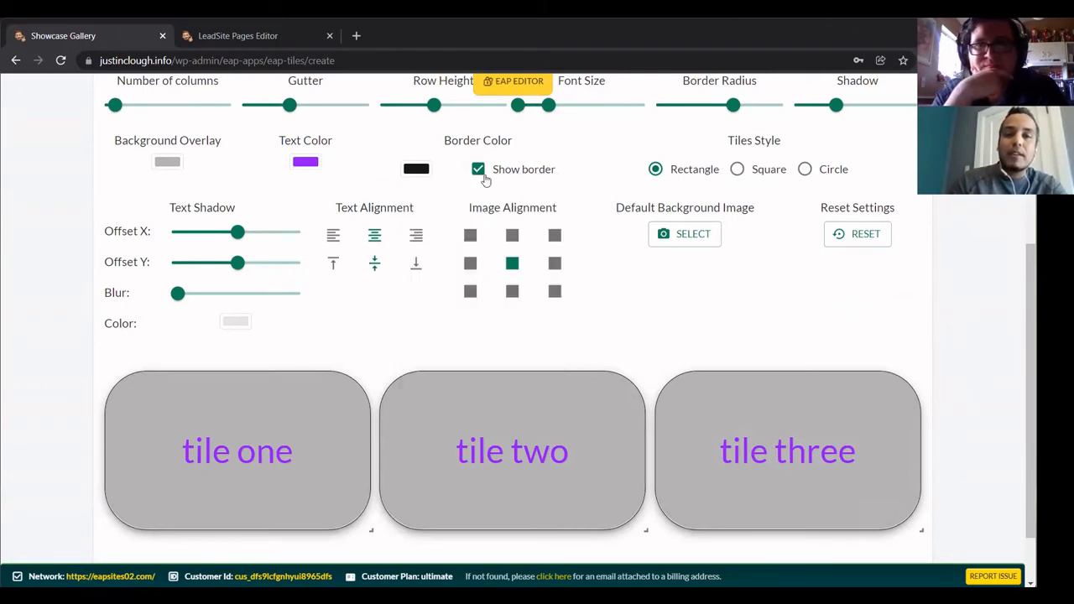
{"action": "left_click", "coordinate": [417, 170]}
{"action": "left_click", "coordinate": [474, 232]}
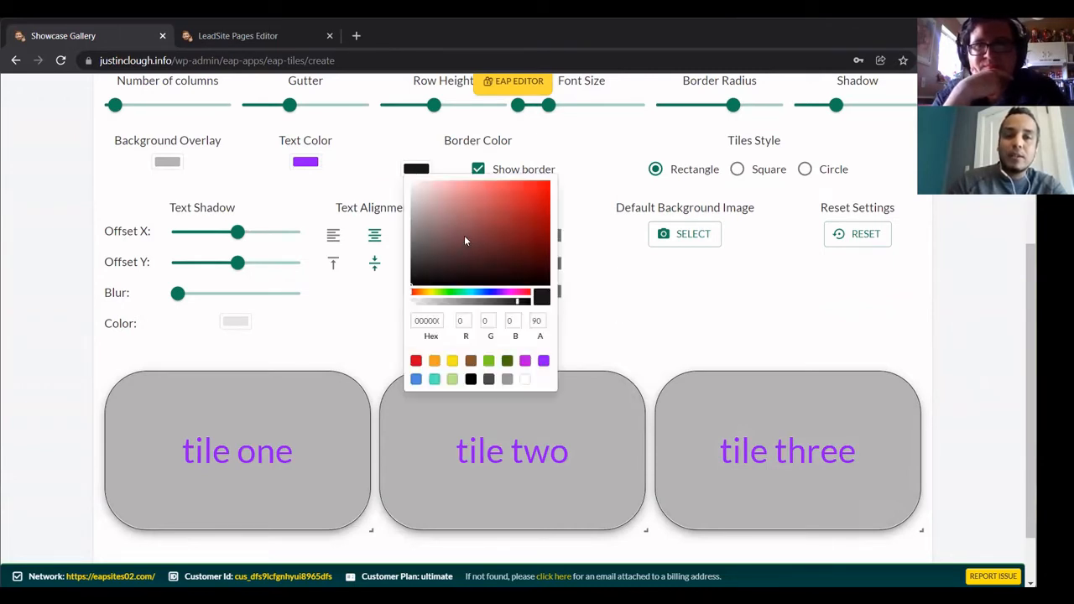
{"action": "left_click", "coordinate": [476, 301]}
{"action": "left_click", "coordinate": [416, 362]}
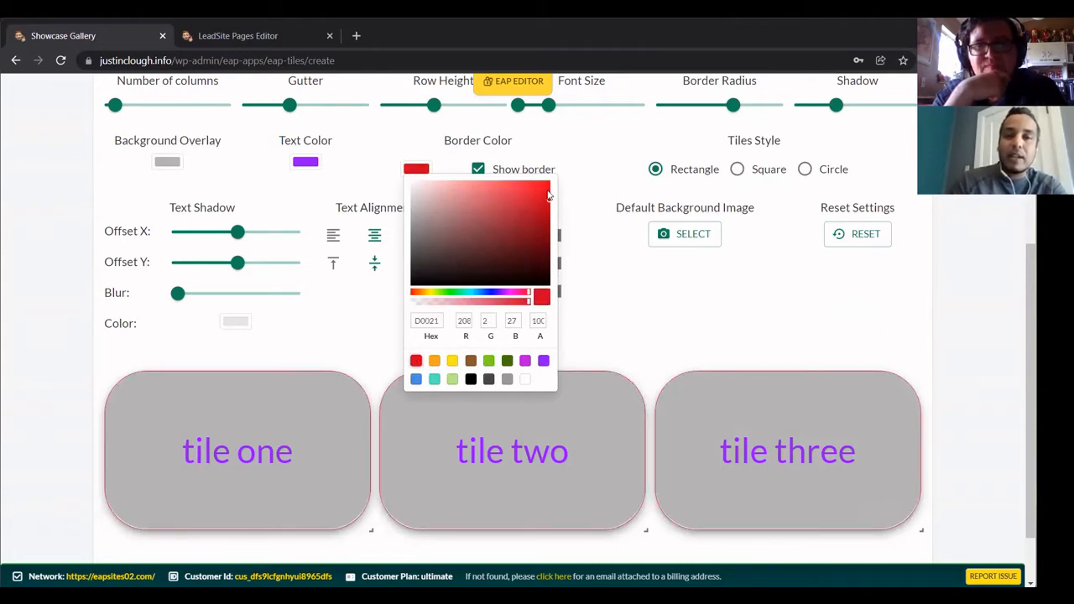
{"action": "left_click", "coordinate": [493, 174]}
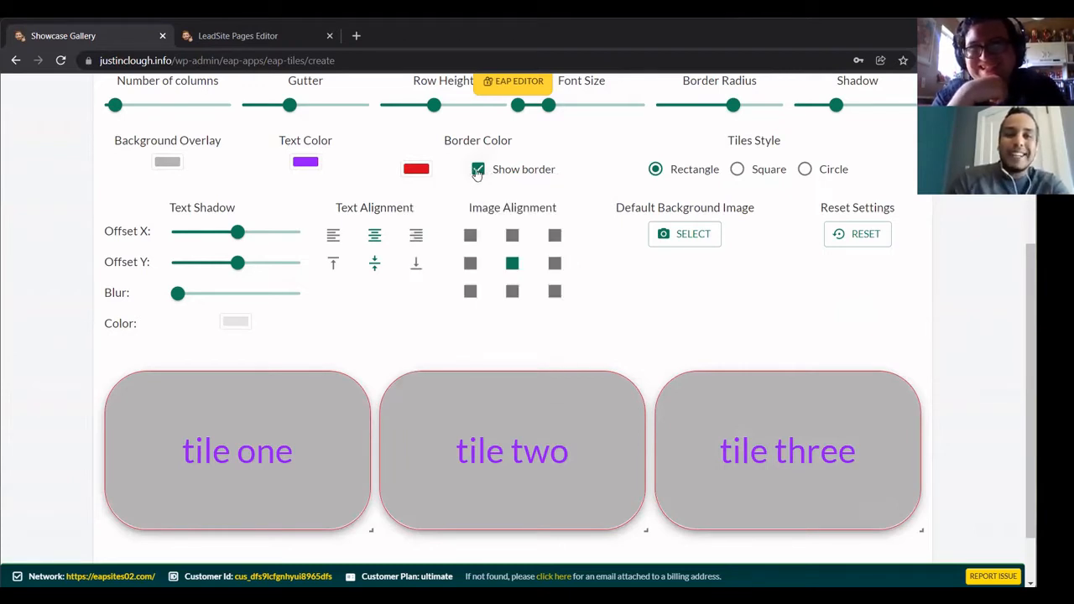
{"action": "left_click", "coordinate": [477, 170]}
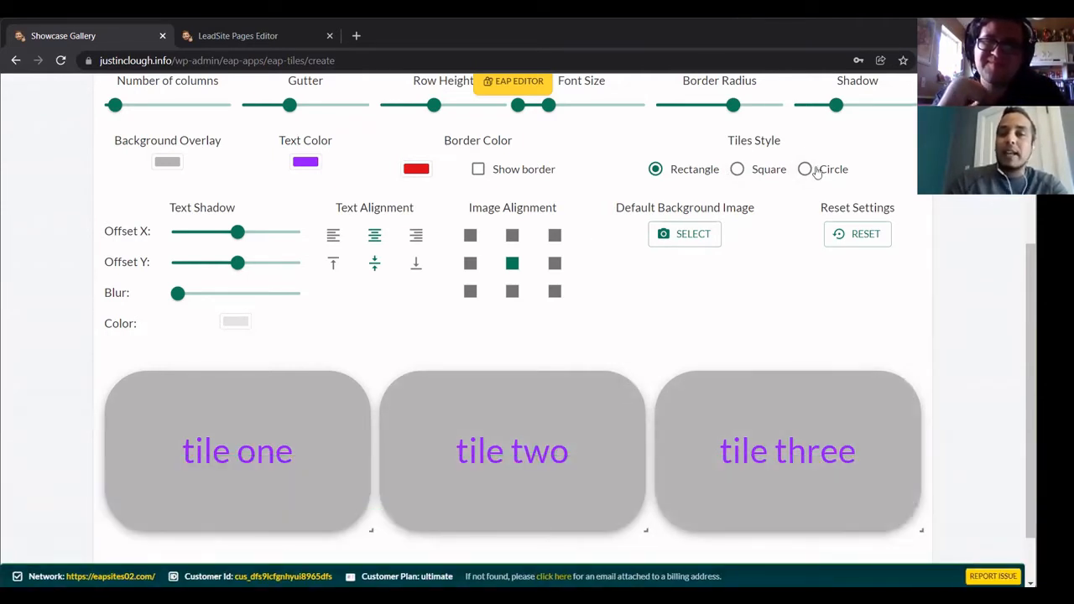
- Try the Square tile style and check how the three tiles look
{"action": "left_click", "coordinate": [738, 169]}
{"action": "scroll", "coordinate": [731, 243], "scroll_direction": "down", "scroll_amount": 2}
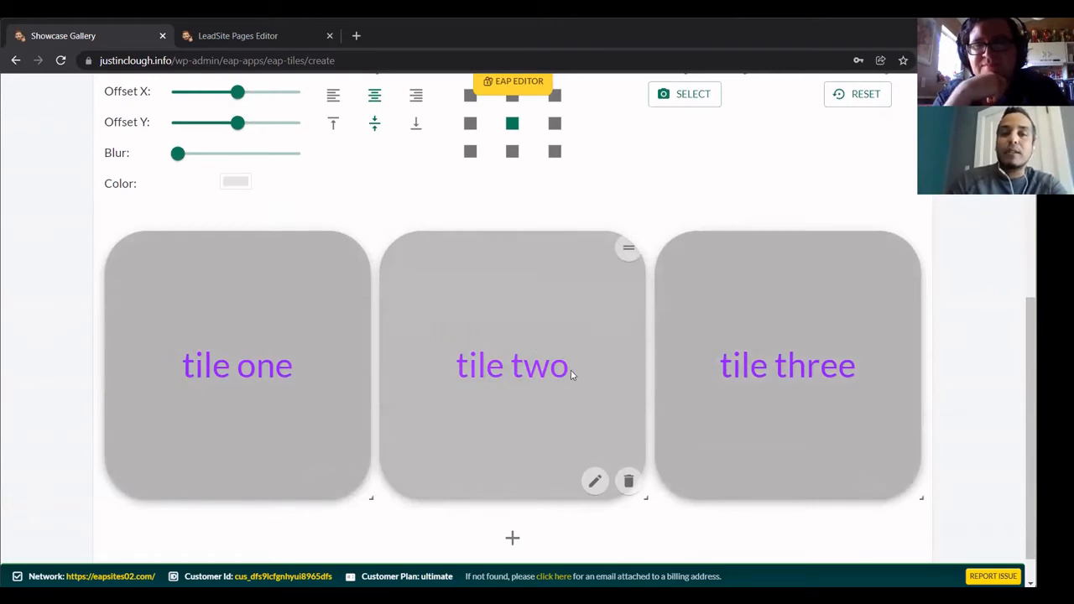
{"action": "scroll", "coordinate": [619, 377], "scroll_direction": "up", "scroll_amount": 3}
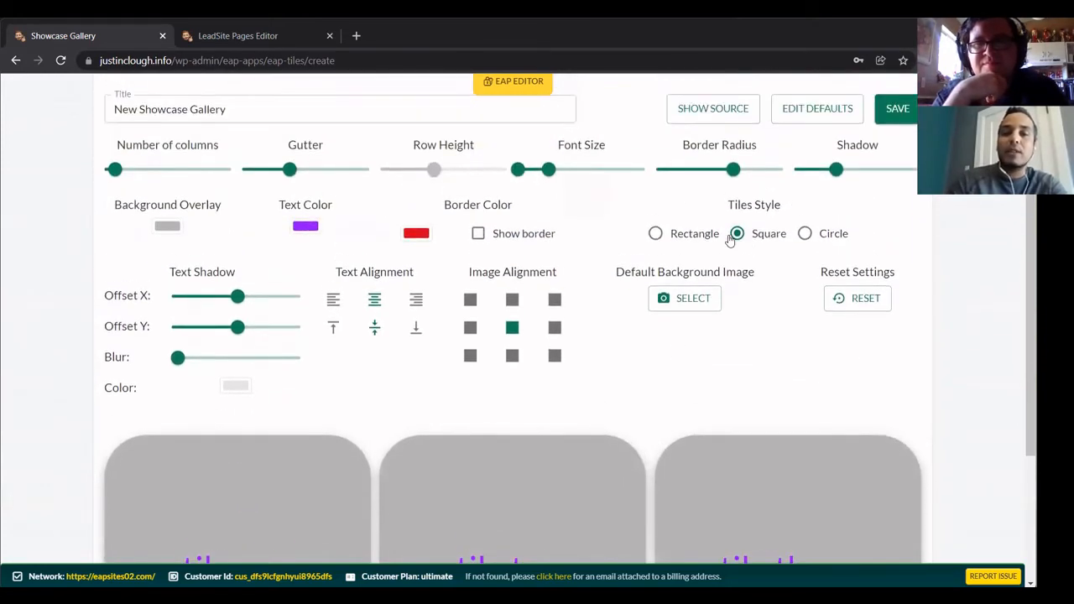
- Set the tile style to Circle and check the resulting shape of the three tiles
{"action": "left_click", "coordinate": [805, 233]}
{"action": "scroll", "coordinate": [710, 379], "scroll_direction": "down", "scroll_amount": 2}
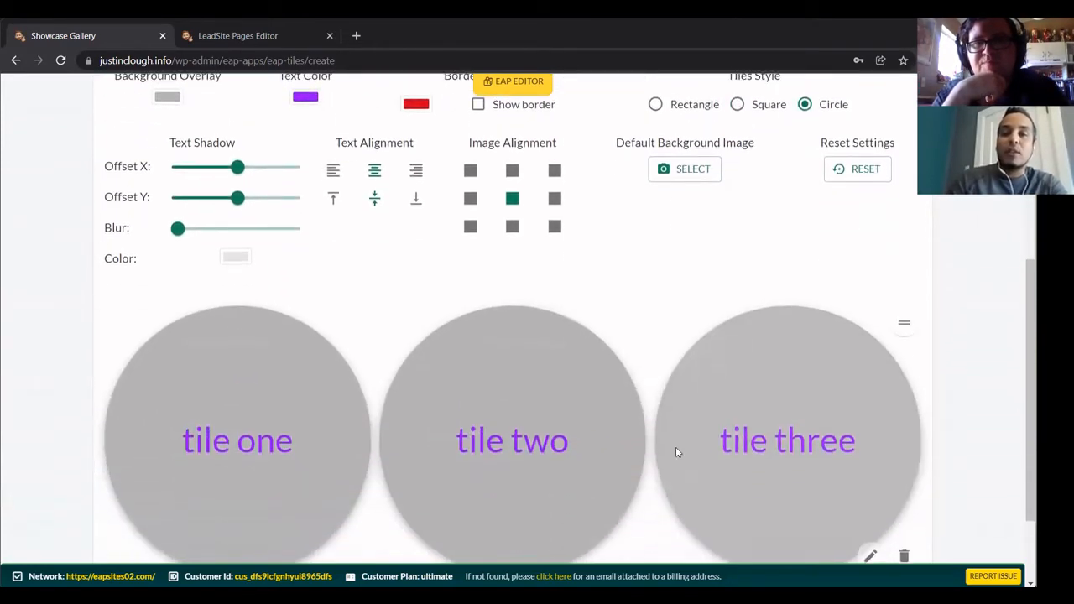
{"action": "scroll", "coordinate": [675, 452], "scroll_direction": "down", "scroll_amount": 2}
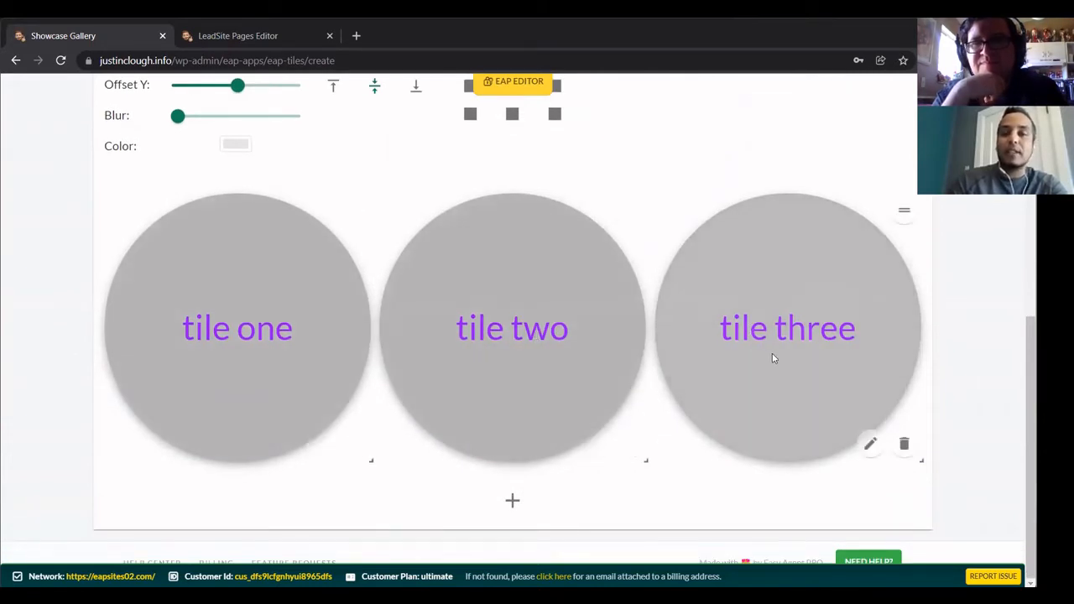
- Set the color of the tiles' text shadow to the preset black
{"action": "scroll", "coordinate": [768, 356], "scroll_direction": "up", "scroll_amount": 2}
{"action": "scroll", "coordinate": [699, 326], "scroll_direction": "up", "scroll_amount": 1}
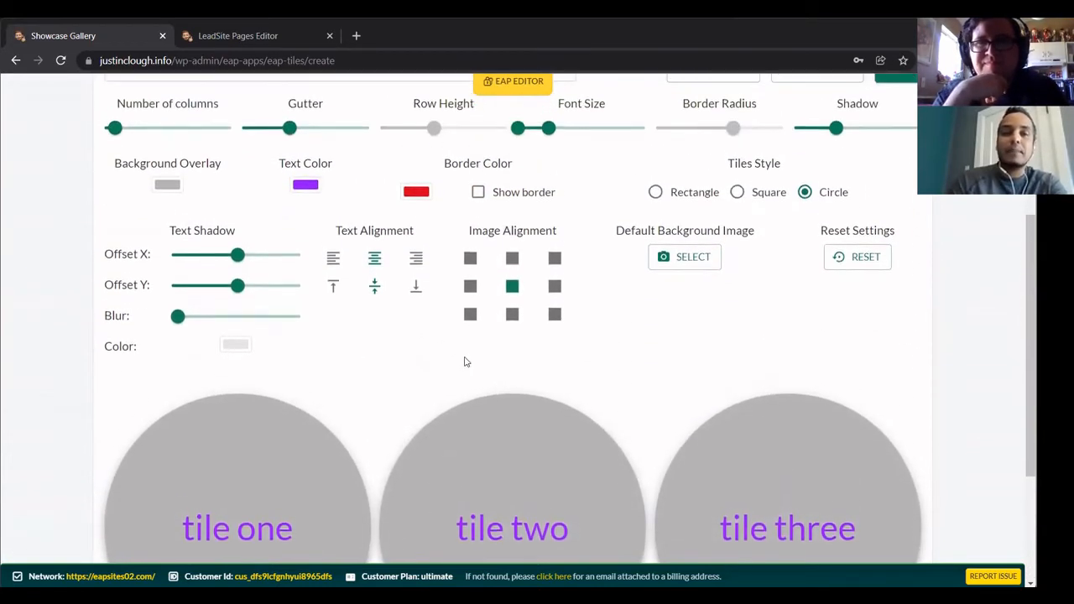
{"action": "mouse_move", "coordinate": [239, 296]}
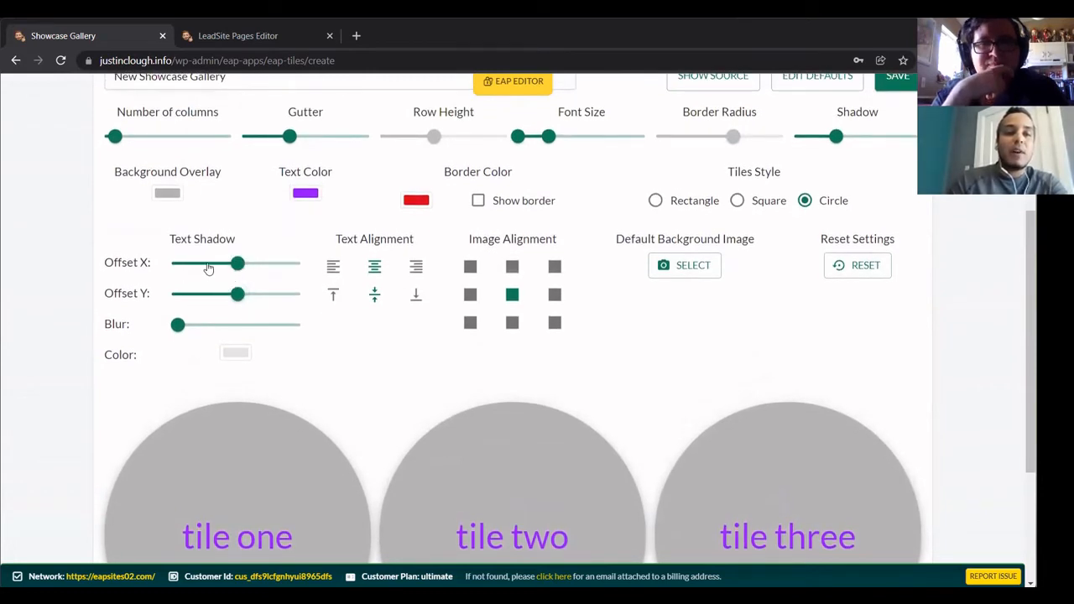
{"action": "mouse_move", "coordinate": [236, 265]}
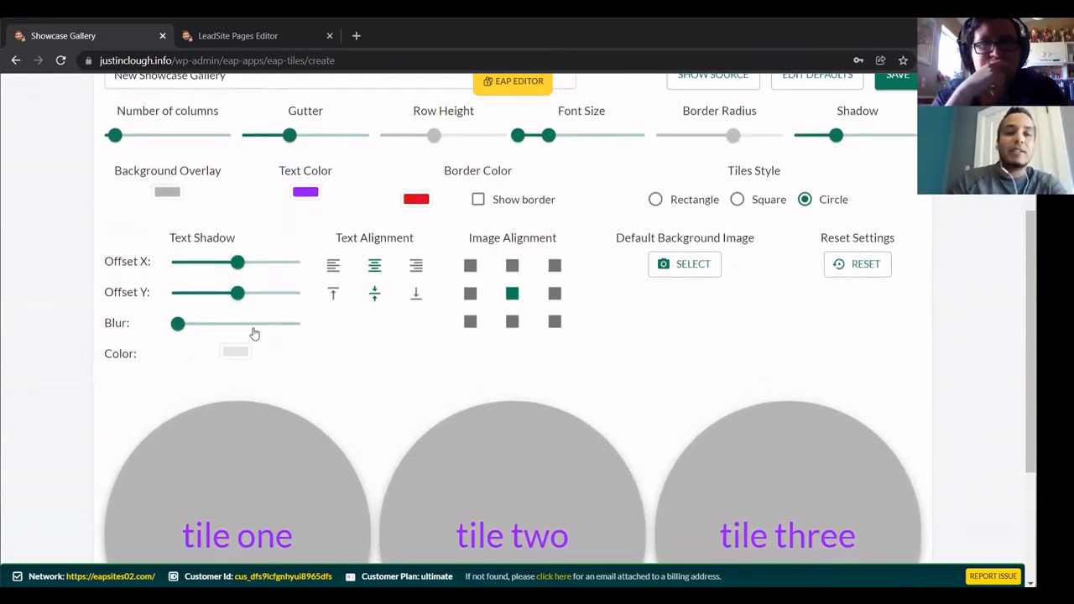
{"action": "scroll", "coordinate": [252, 395], "scroll_direction": "down", "scroll_amount": 1}
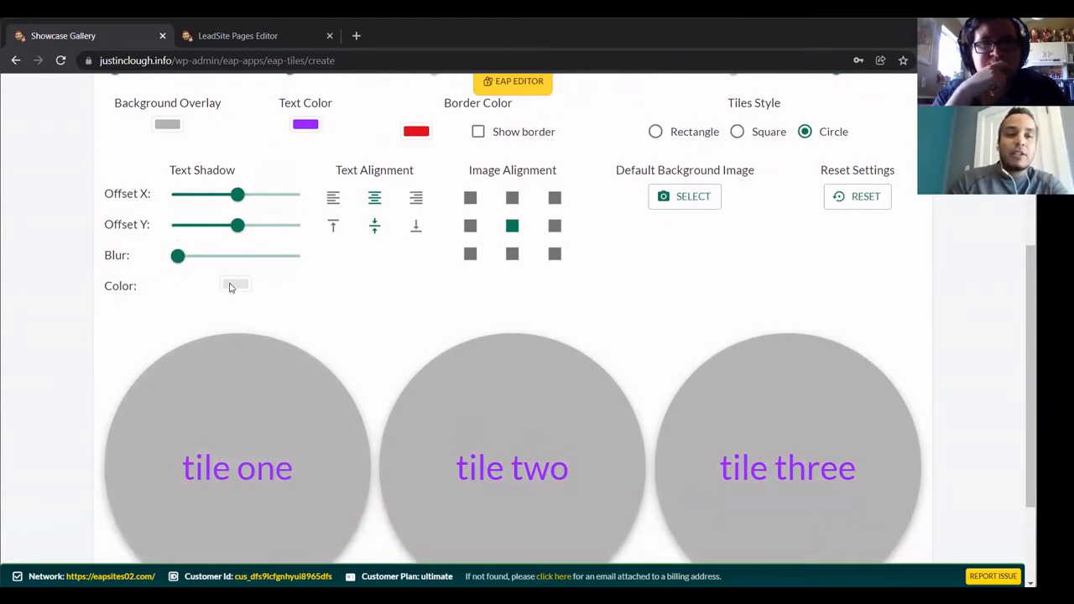
{"action": "left_click", "coordinate": [232, 287]}
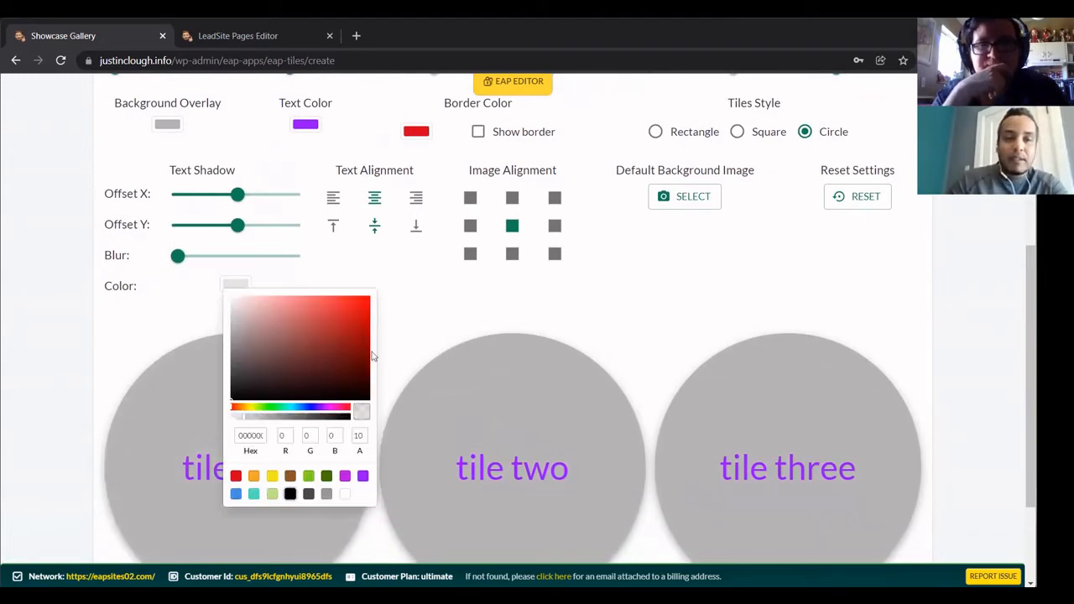
{"action": "left_click", "coordinate": [291, 487]}
{"action": "left_click", "coordinate": [422, 311]}
- Raise the text shadow's X offset slightly, lower its Y offset slightly, and set the blur to about a fifth of its range
{"action": "left_click_drag", "start_coordinate": [238, 194], "coordinate": [242, 227]}
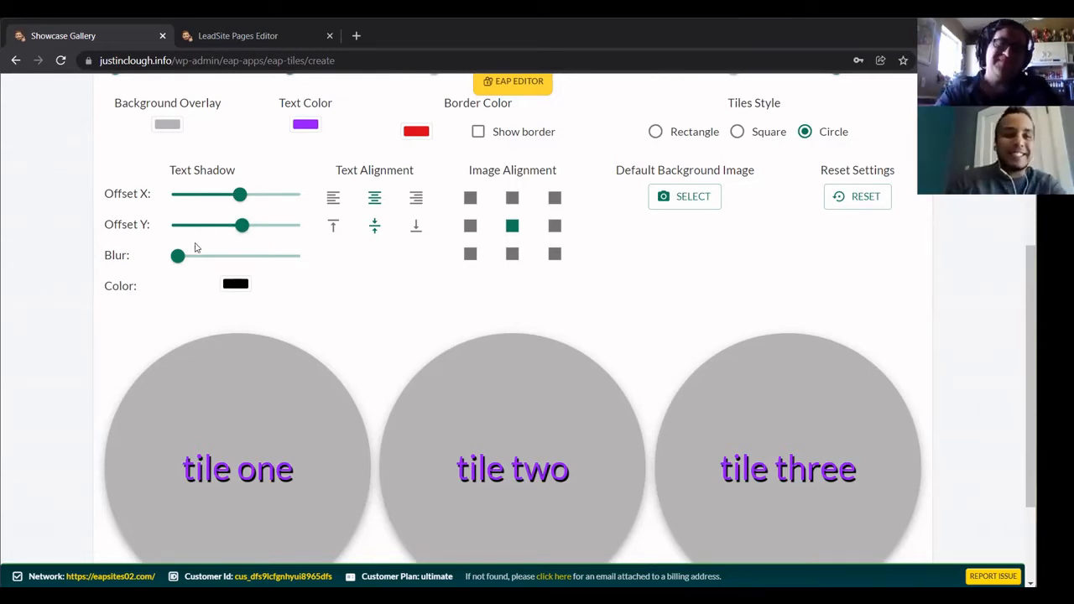
{"action": "left_click_drag", "start_coordinate": [178, 256], "coordinate": [203, 256]}
{"action": "left_click_drag", "start_coordinate": [241, 225], "coordinate": [236, 225]}
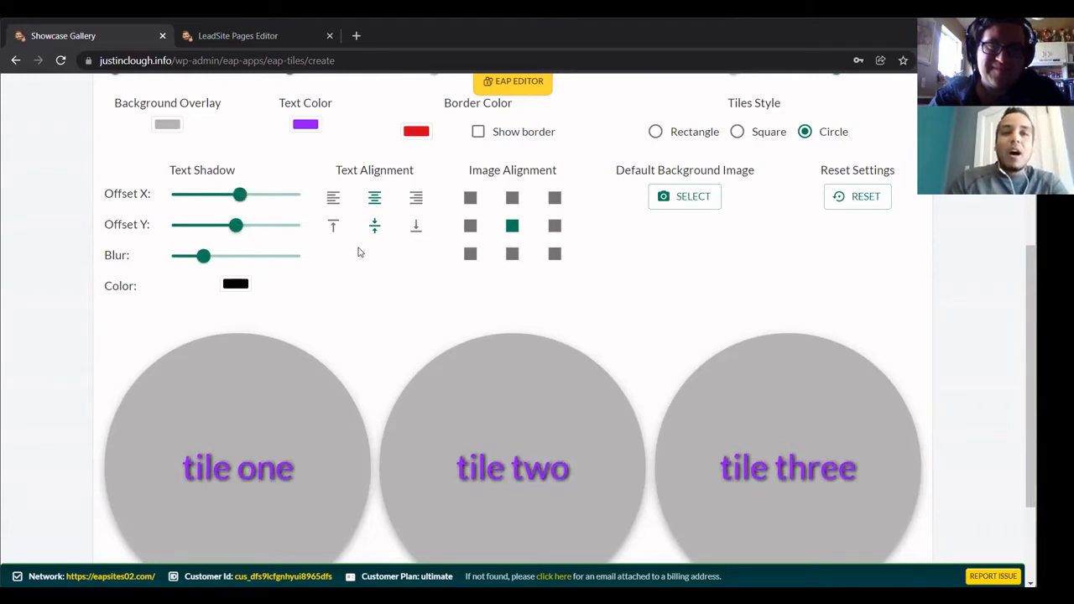
- Try the left, right, top and bottom text alignments on the tiles, and restore centered alignment both horizontally and vertically
{"action": "left_click", "coordinate": [336, 200]}
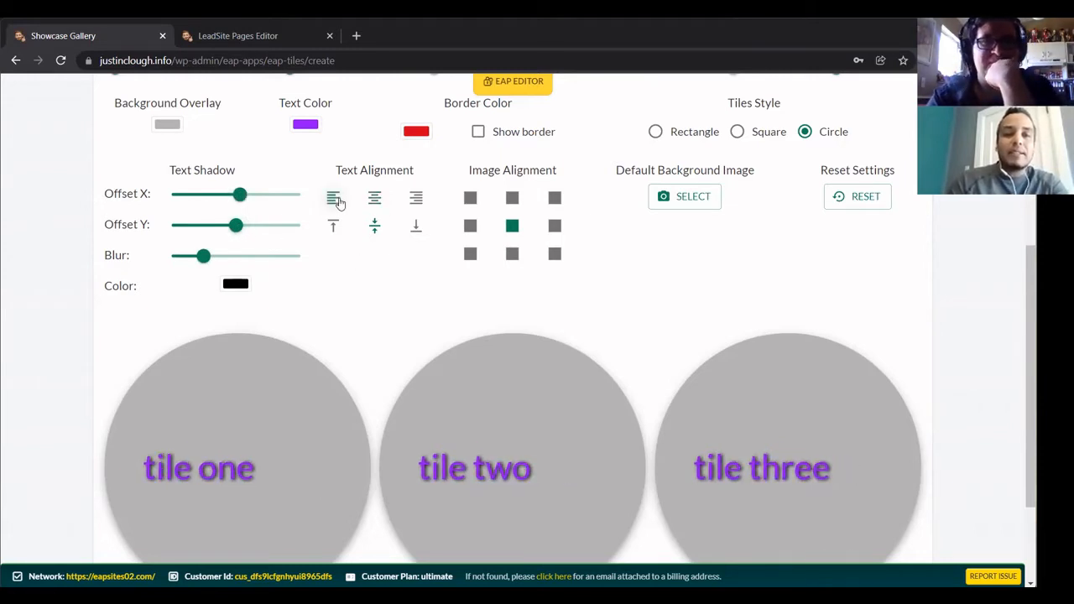
{"action": "left_click", "coordinate": [375, 202]}
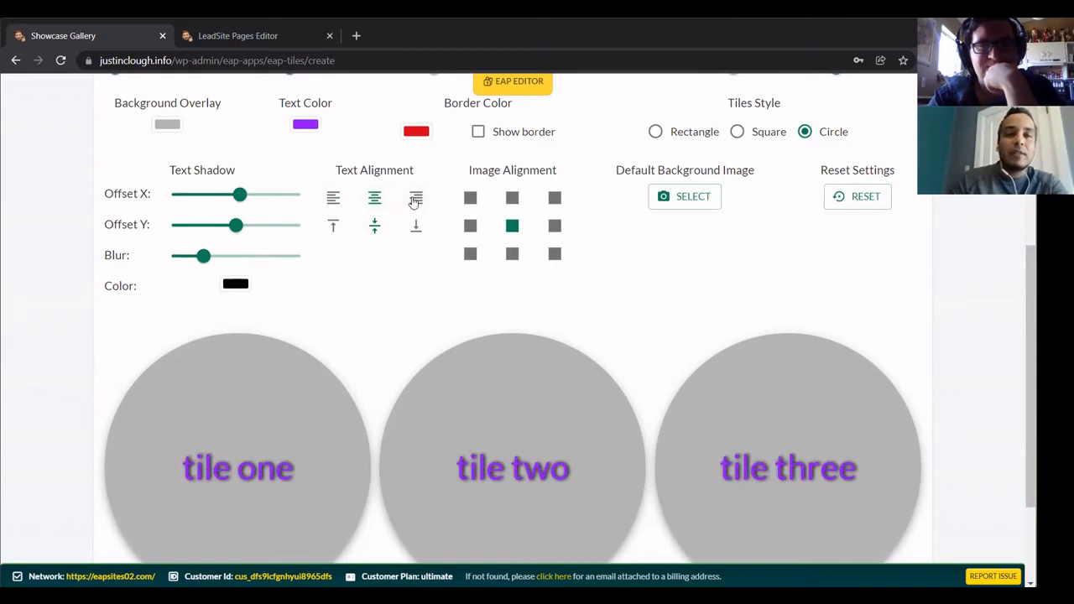
{"action": "left_click", "coordinate": [415, 199]}
{"action": "left_click", "coordinate": [375, 201]}
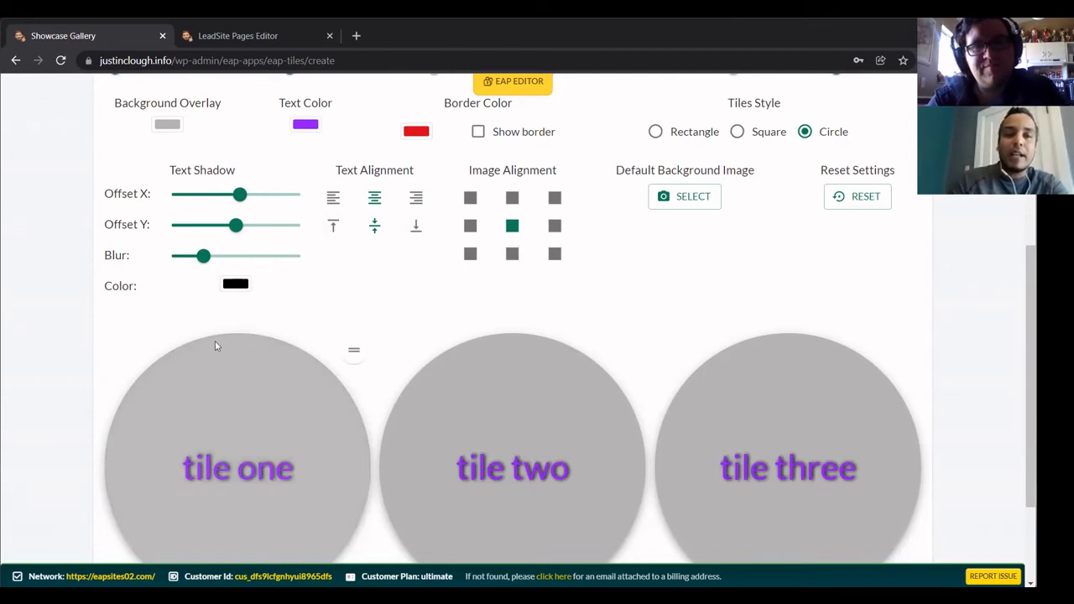
{"action": "left_click", "coordinate": [335, 228]}
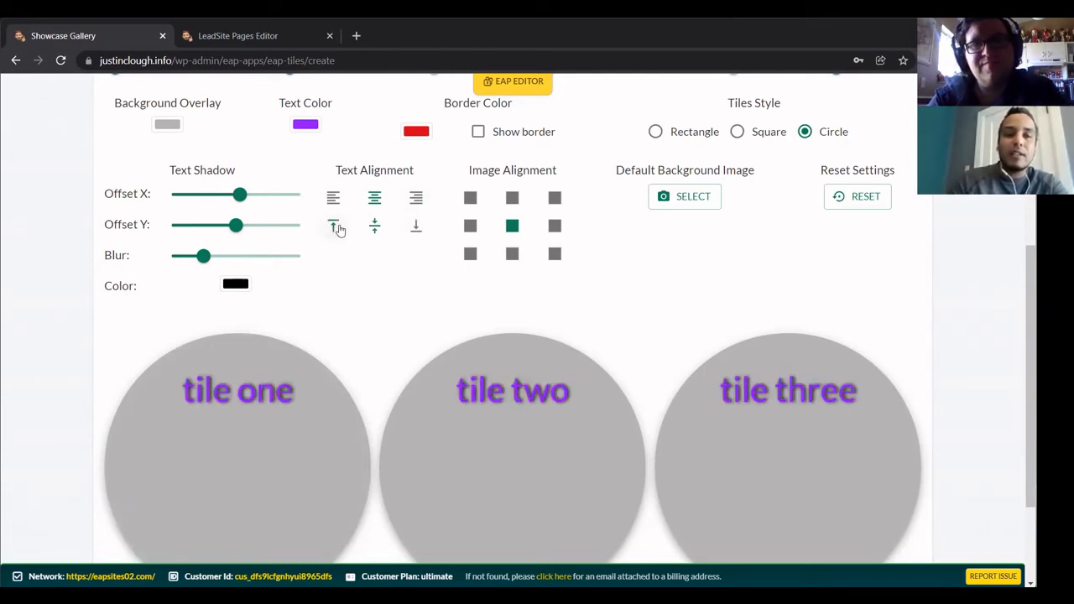
{"action": "left_click", "coordinate": [414, 227]}
{"action": "left_click", "coordinate": [373, 229]}
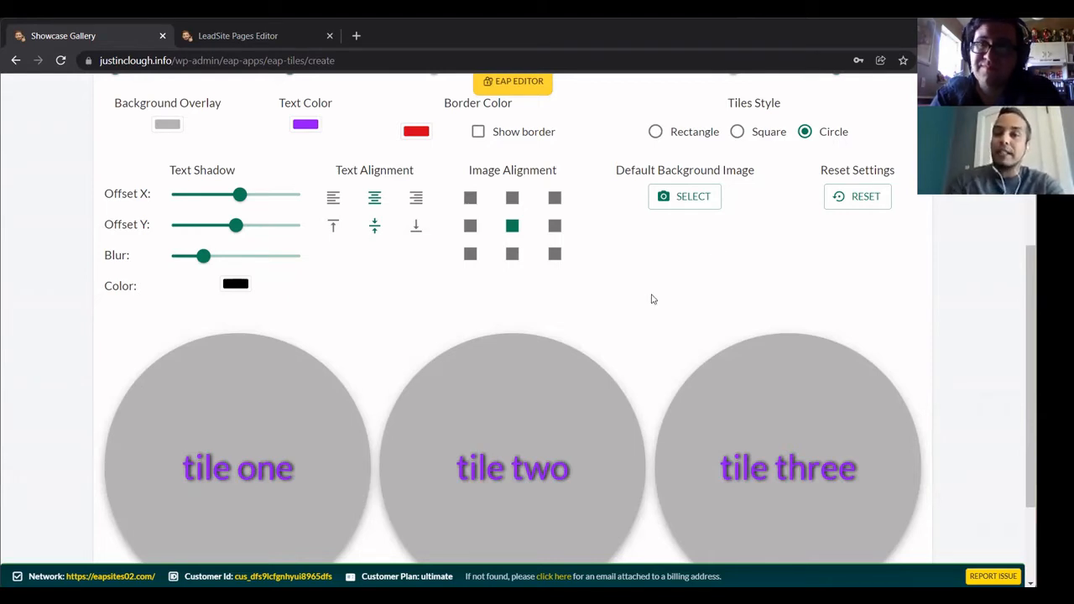
- Set the tiles' default background image to the media library photo of the single-story house with a green lawn
{"action": "left_click", "coordinate": [667, 199]}
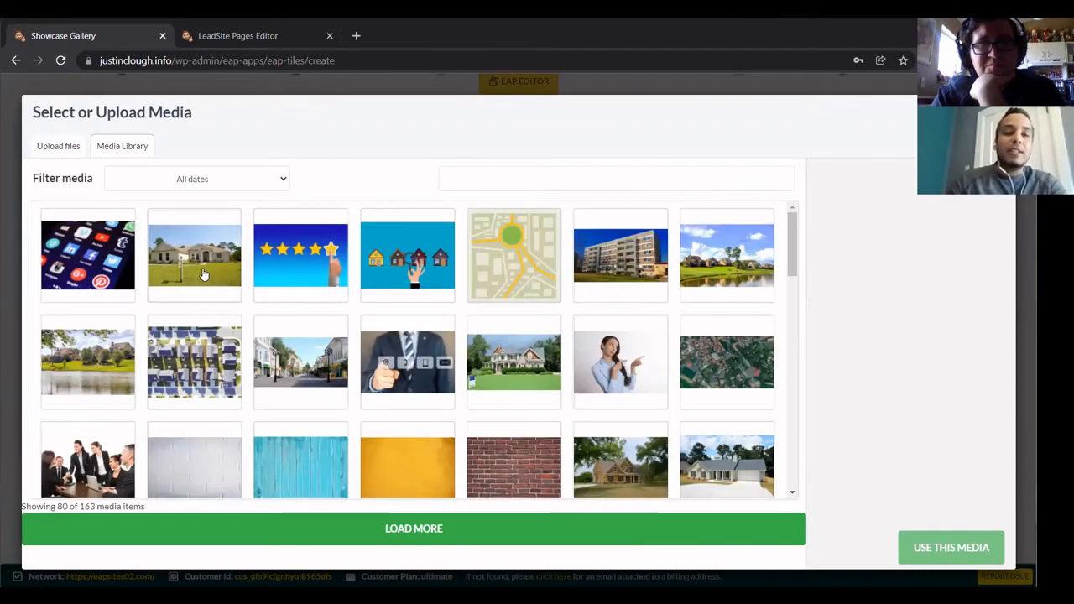
{"action": "left_click", "coordinate": [203, 275]}
{"action": "left_click", "coordinate": [951, 547]}
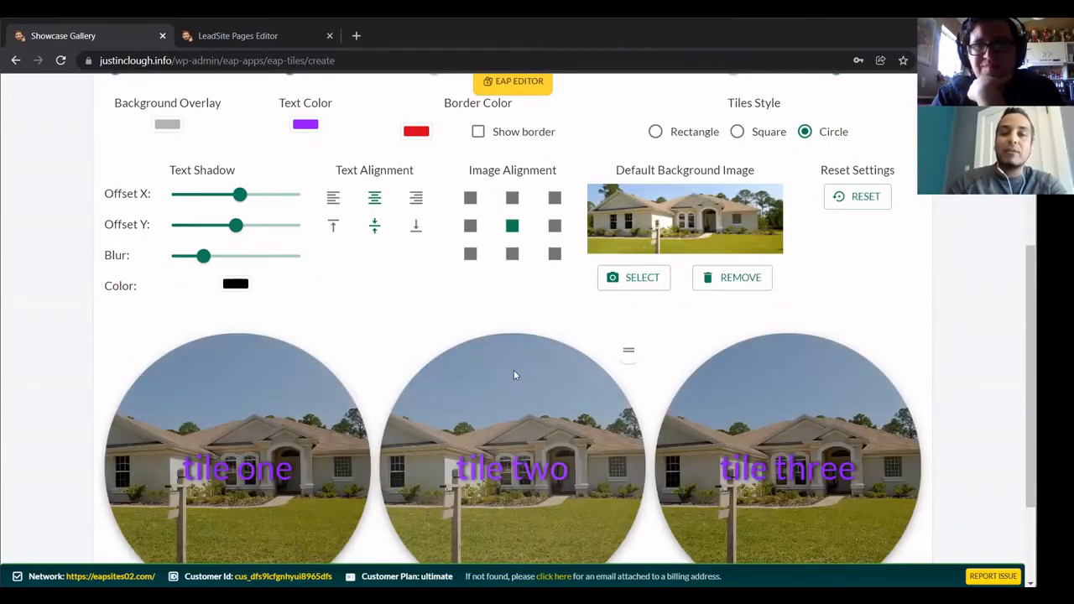
{"action": "scroll", "coordinate": [490, 369], "scroll_direction": "down", "scroll_amount": 2}
{"action": "scroll", "coordinate": [359, 447], "scroll_direction": "down", "scroll_amount": 1}
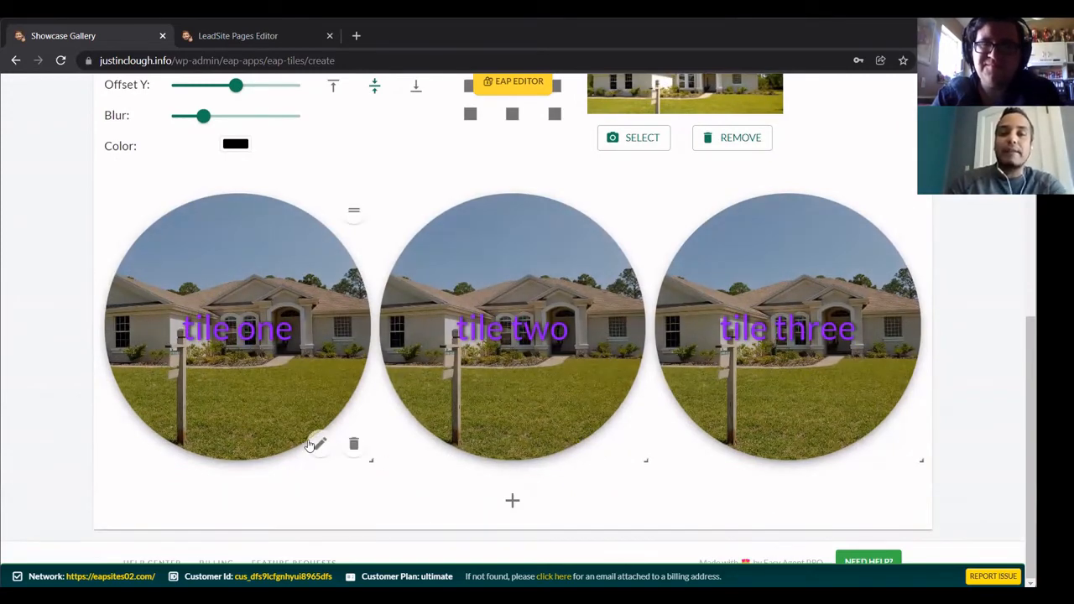
- Open the settings of the "tile one" tile to view its individual background image options, and close them unchanged
{"action": "left_click", "coordinate": [316, 444]}
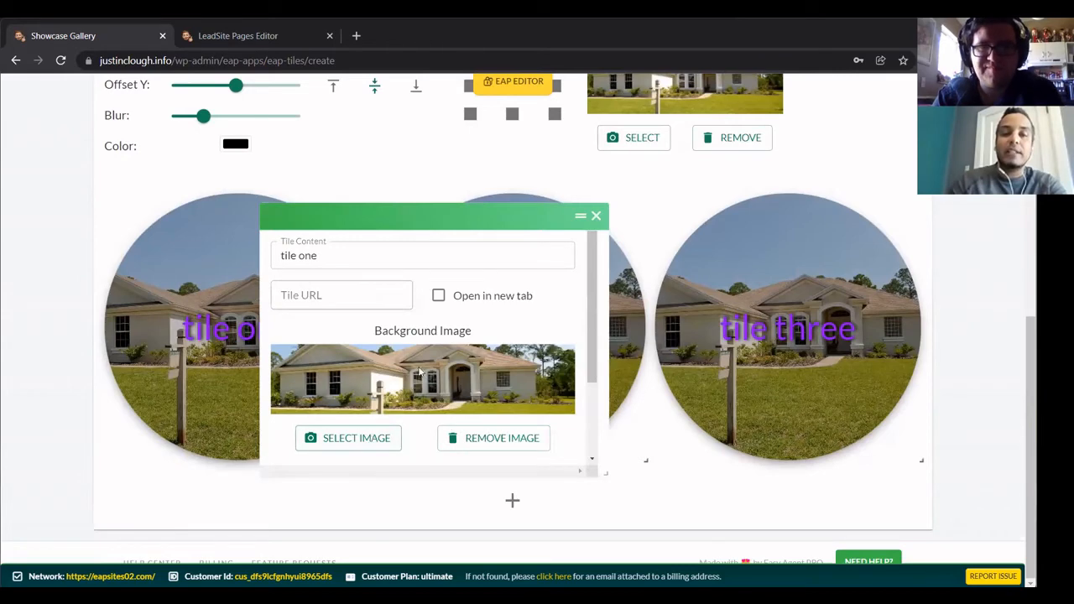
{"action": "left_click", "coordinate": [596, 215]}
{"action": "scroll", "coordinate": [669, 231], "scroll_direction": "up", "scroll_amount": 2}
{"action": "scroll", "coordinate": [685, 240], "scroll_direction": "up", "scroll_amount": 3}
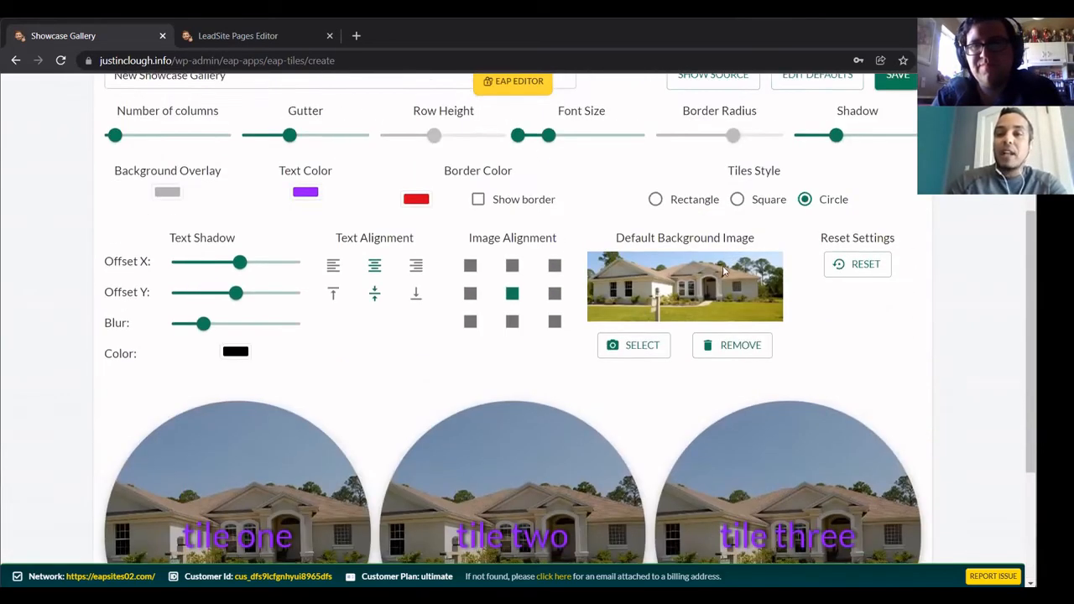
- Reset all gallery settings to their defaults and hide the default settings controls
{"action": "scroll", "coordinate": [723, 265], "scroll_direction": "down", "scroll_amount": 2}
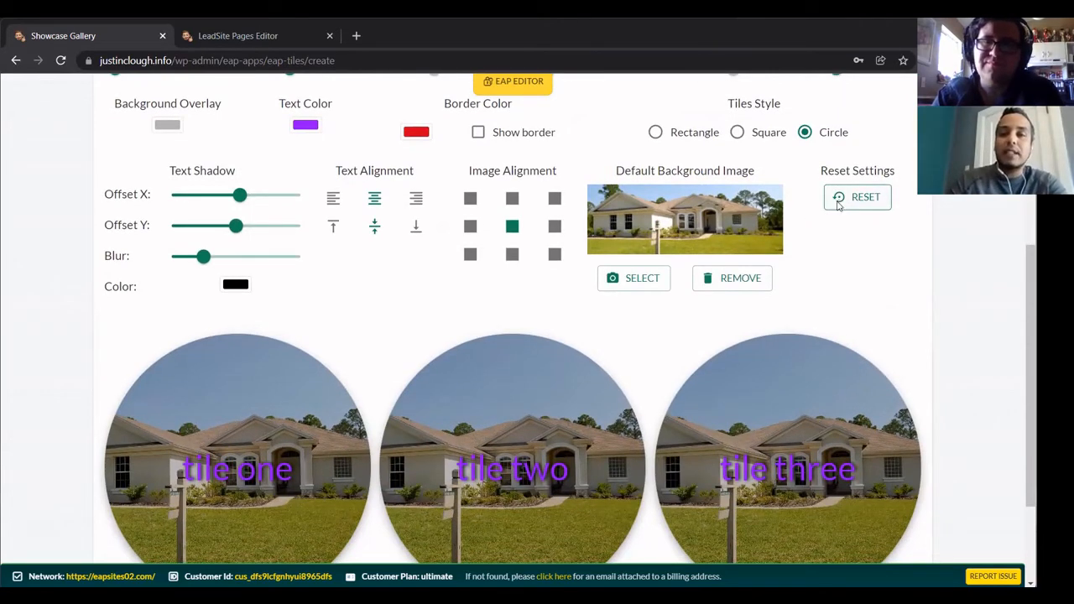
{"action": "left_click", "coordinate": [839, 198]}
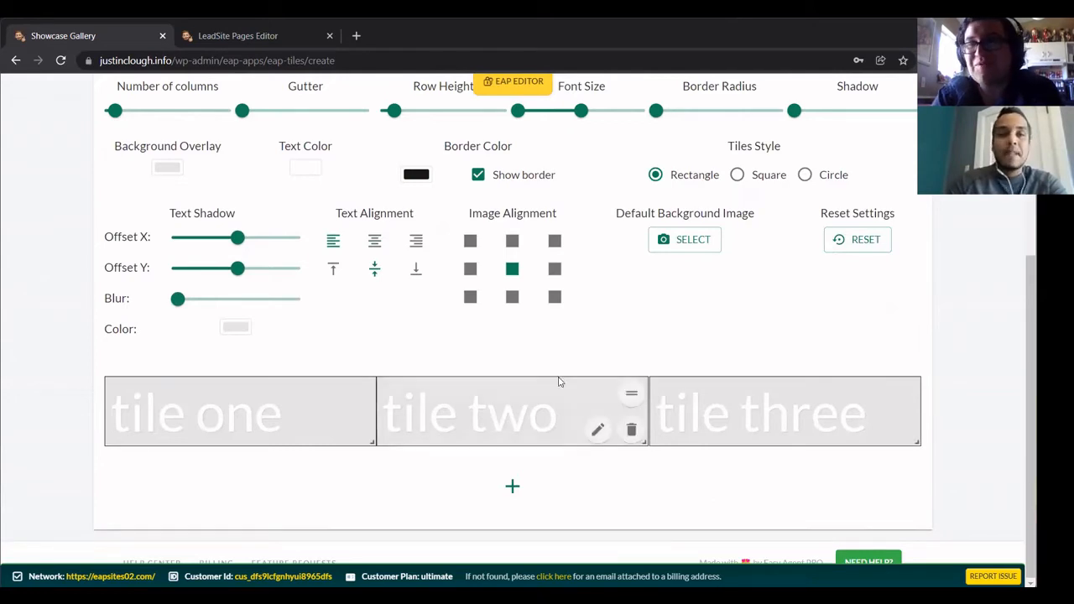
{"action": "scroll", "coordinate": [578, 342], "scroll_direction": "up", "scroll_amount": 3}
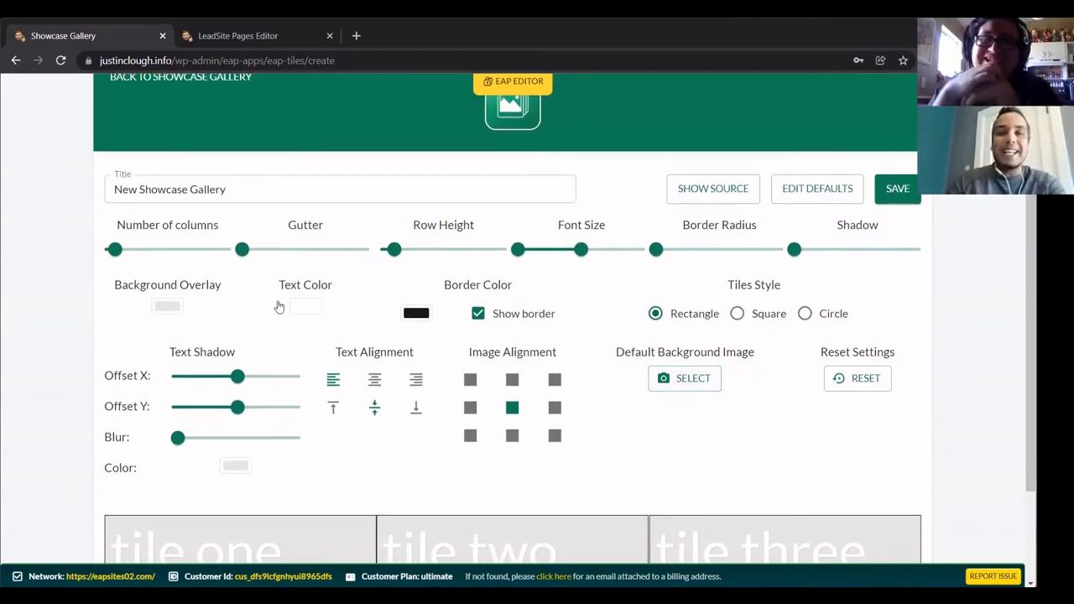
{"action": "scroll", "coordinate": [166, 223], "scroll_direction": "up", "scroll_amount": 1}
{"action": "scroll", "coordinate": [168, 225], "scroll_direction": "up", "scroll_amount": 3}
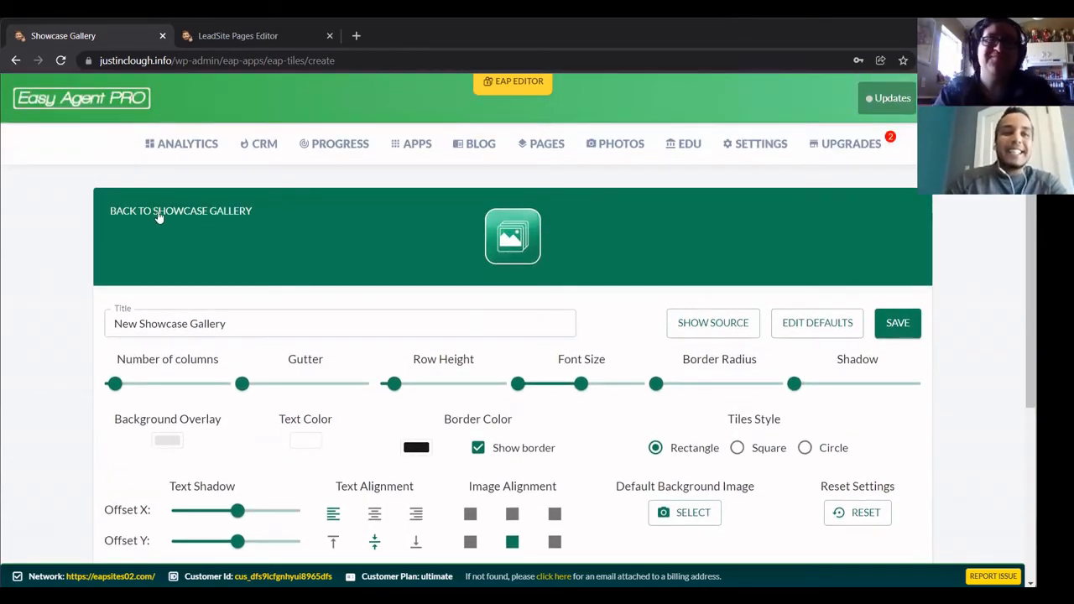
{"action": "scroll", "coordinate": [183, 296], "scroll_direction": "down", "scroll_amount": 3}
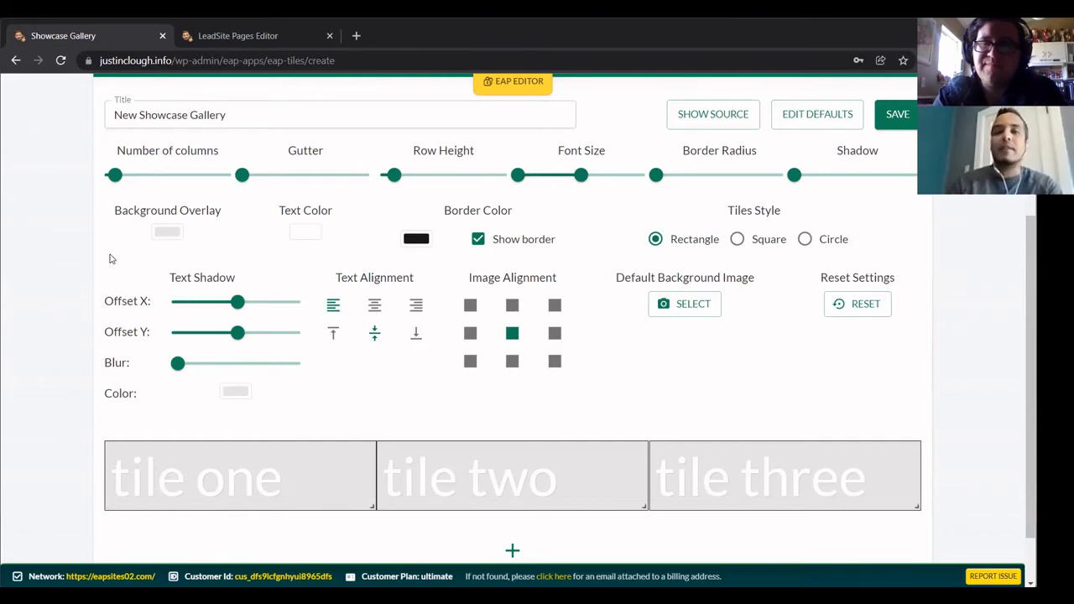
{"action": "scroll", "coordinate": [179, 263], "scroll_direction": "up", "scroll_amount": 2}
{"action": "scroll", "coordinate": [179, 262], "scroll_direction": "up", "scroll_amount": 1}
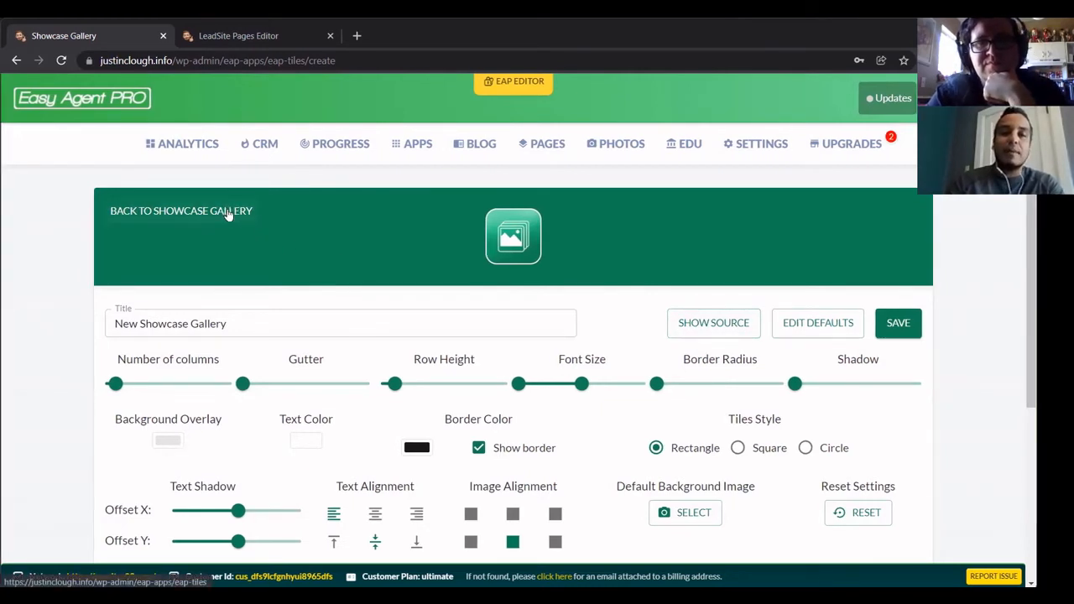
{"action": "left_click", "coordinate": [803, 329]}
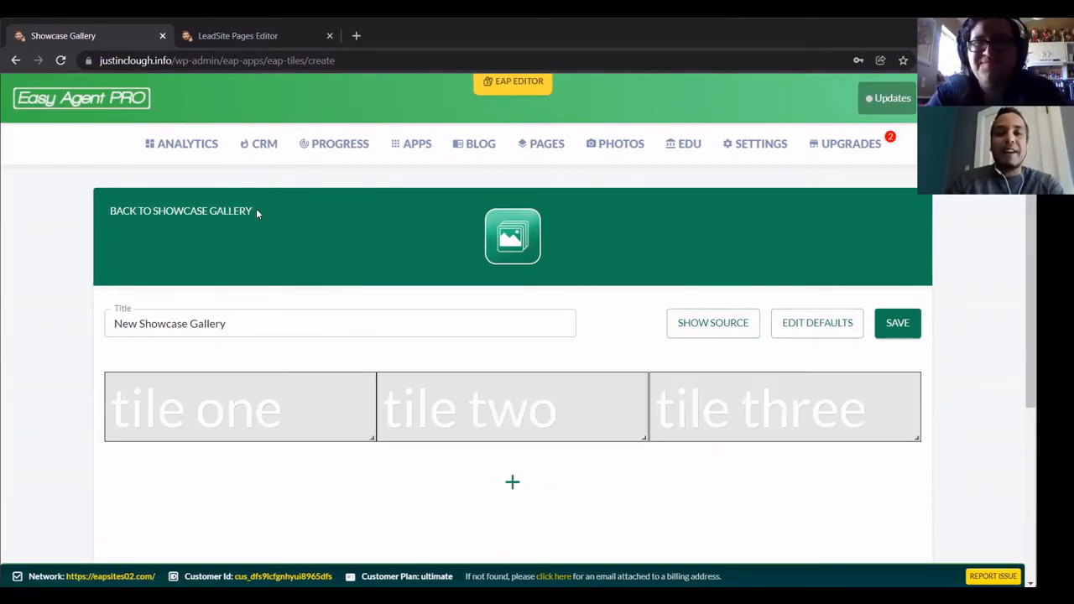
- Return to the Showcase Gallery list and look through the saved galleries and their shortcodes
{"action": "left_click", "coordinate": [225, 212]}
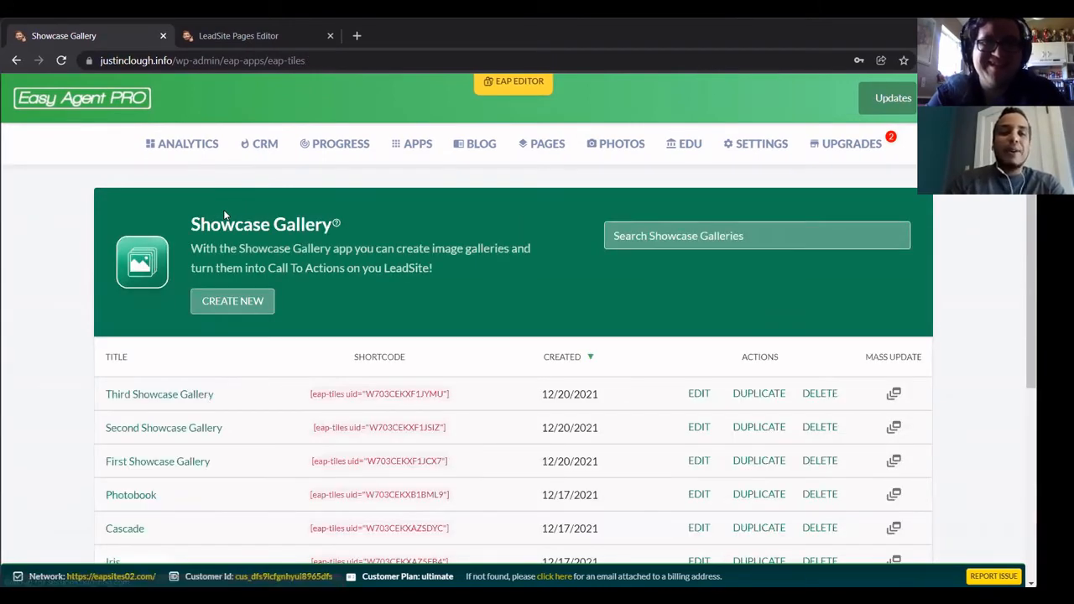
{"action": "scroll", "coordinate": [223, 286], "scroll_direction": "down", "scroll_amount": 3}
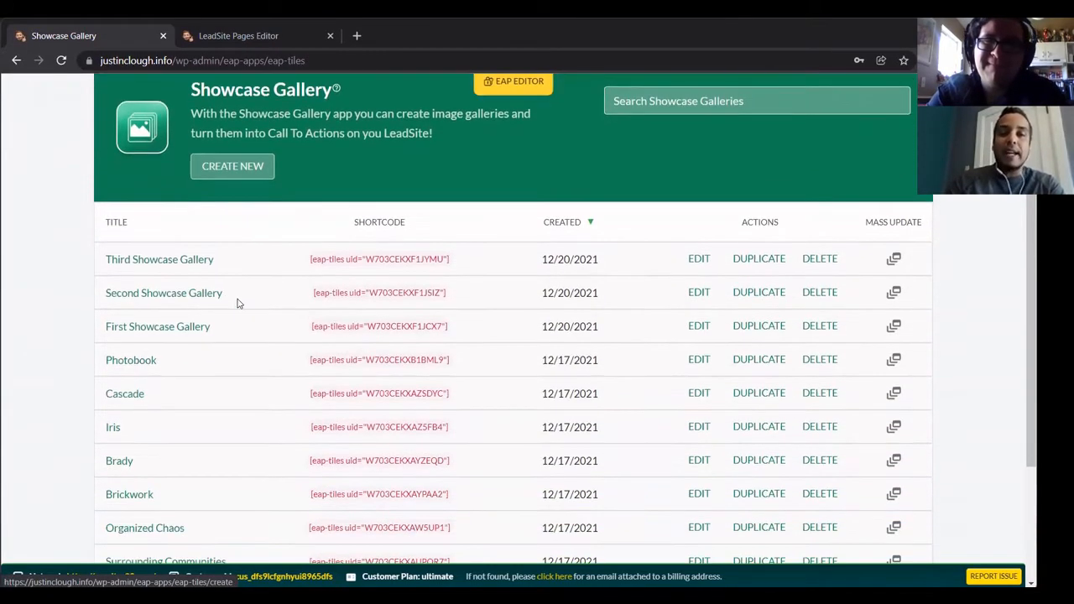
{"action": "scroll", "coordinate": [331, 312], "scroll_direction": "down", "scroll_amount": 1}
{"action": "scroll", "coordinate": [327, 302], "scroll_direction": "up", "scroll_amount": 2}
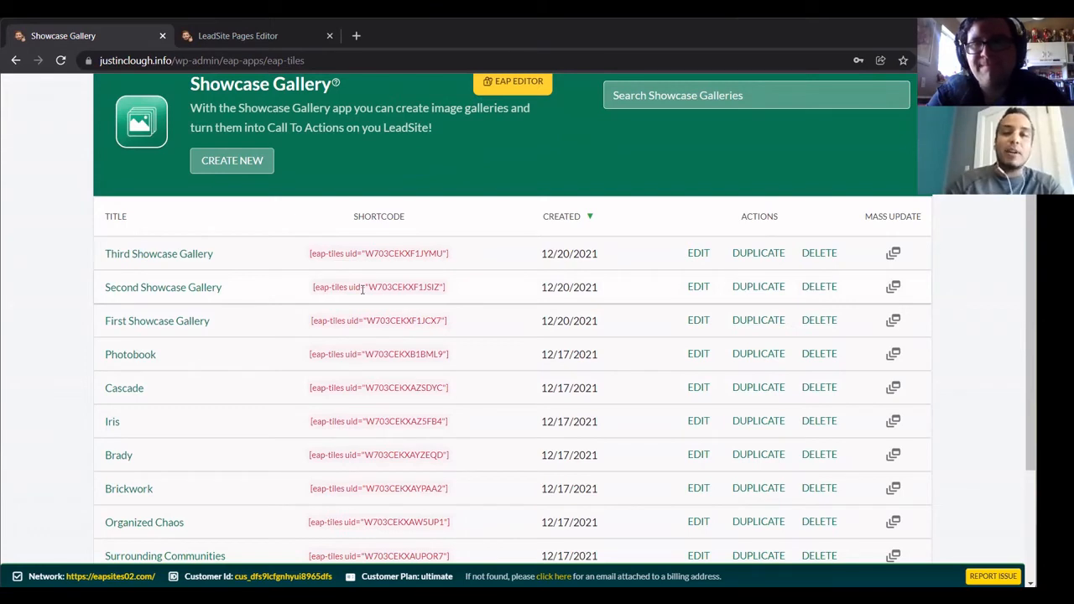
{"action": "scroll", "coordinate": [363, 289], "scroll_direction": "up", "scroll_amount": 3}
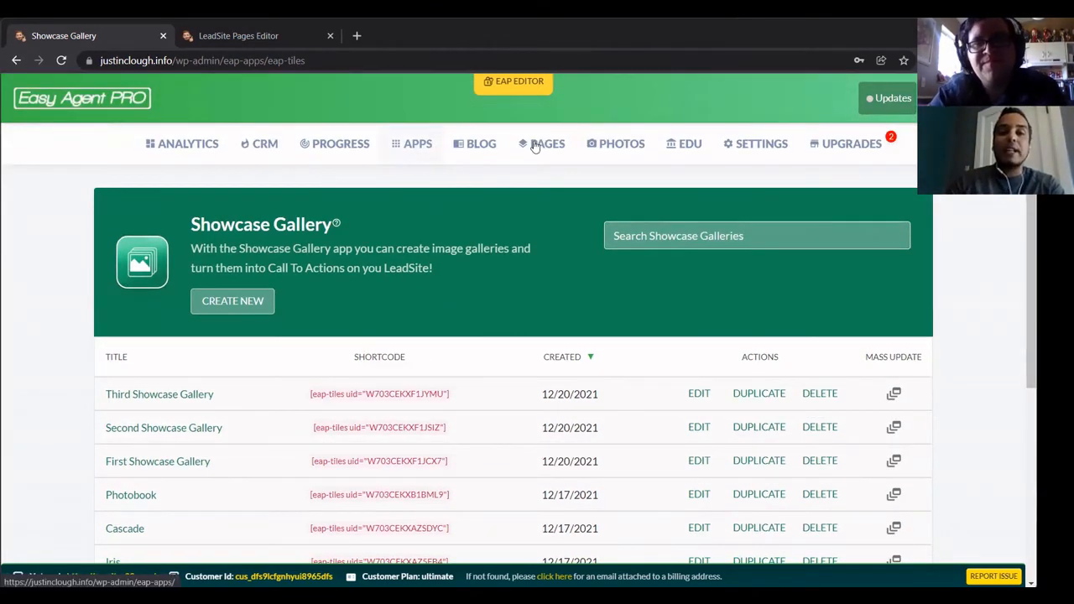
- Switch to the LeadSite page editor and title the new page "Webinar Testing"
{"action": "left_click", "coordinate": [249, 37]}
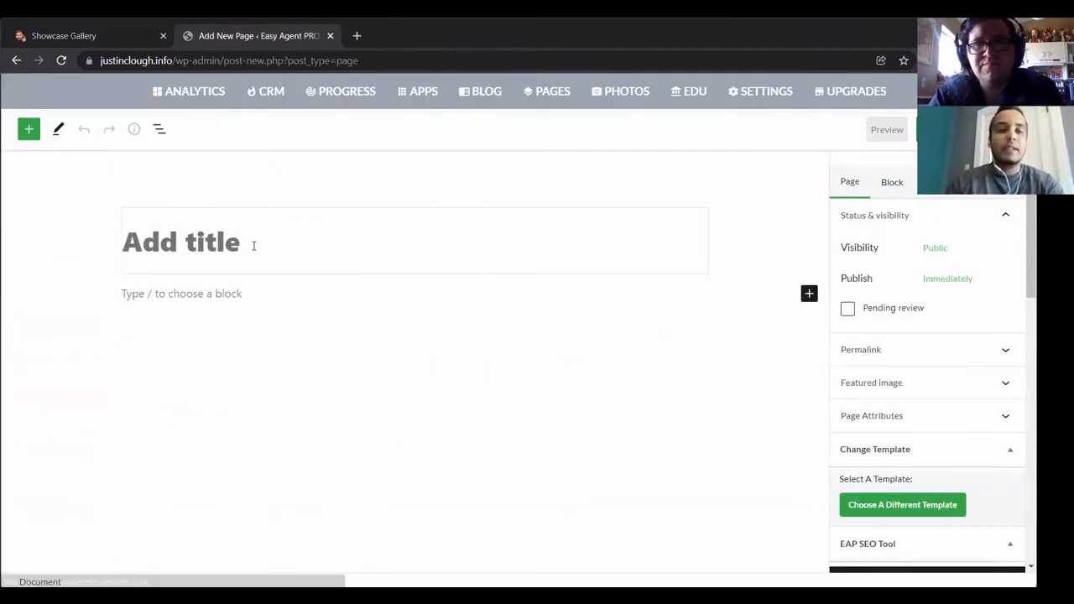
{"action": "type", "text": "Webi"}
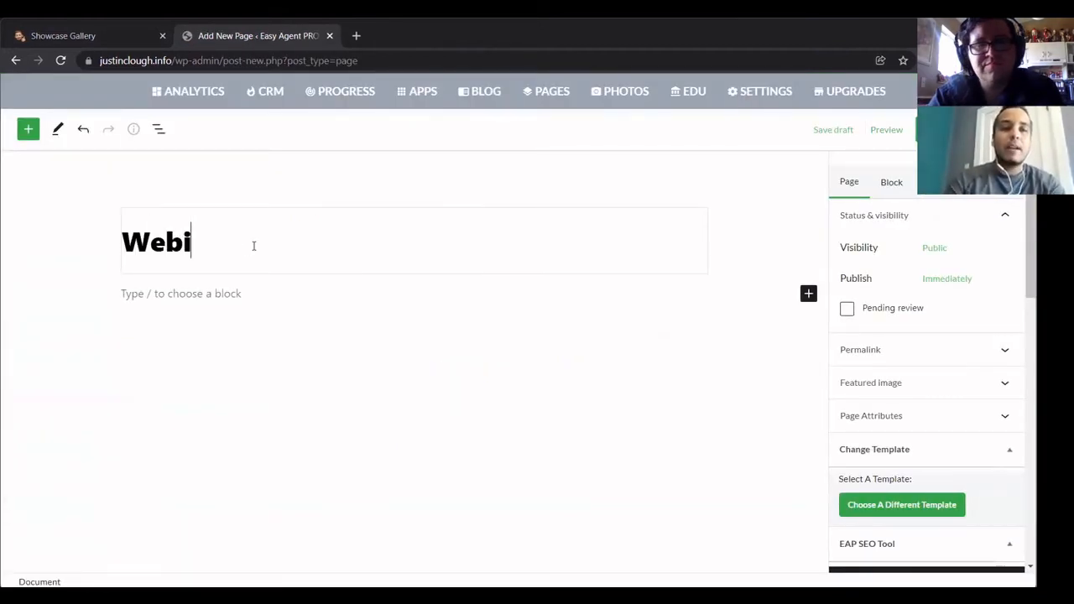
{"action": "type", "text": "nar Testing"}
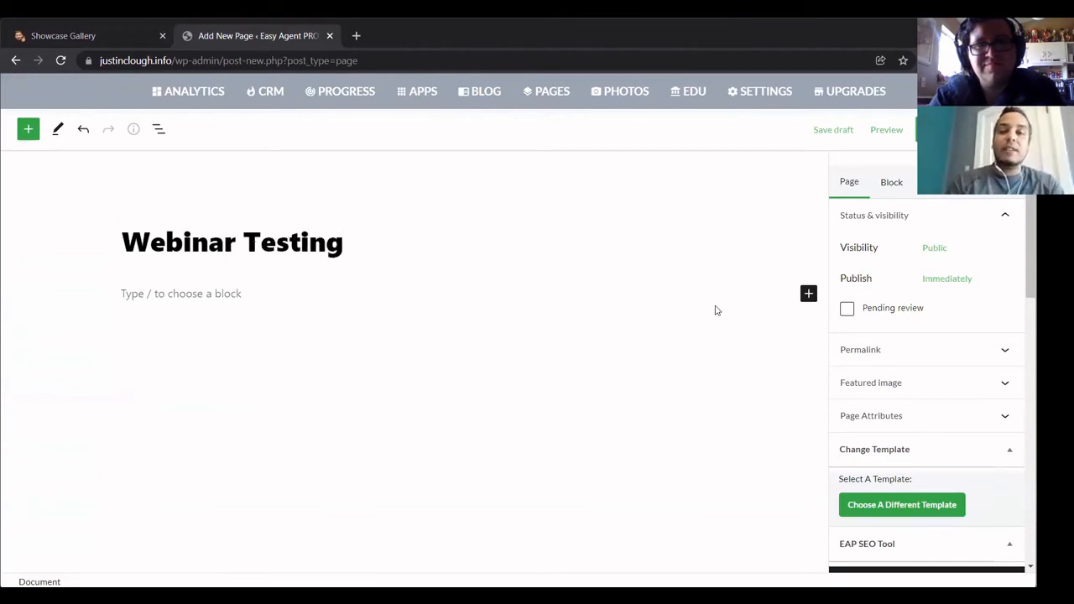
- Insert an EAP Showcase Gallery block below the page title, finding it with the search term "show"
{"action": "left_click", "coordinate": [811, 295]}
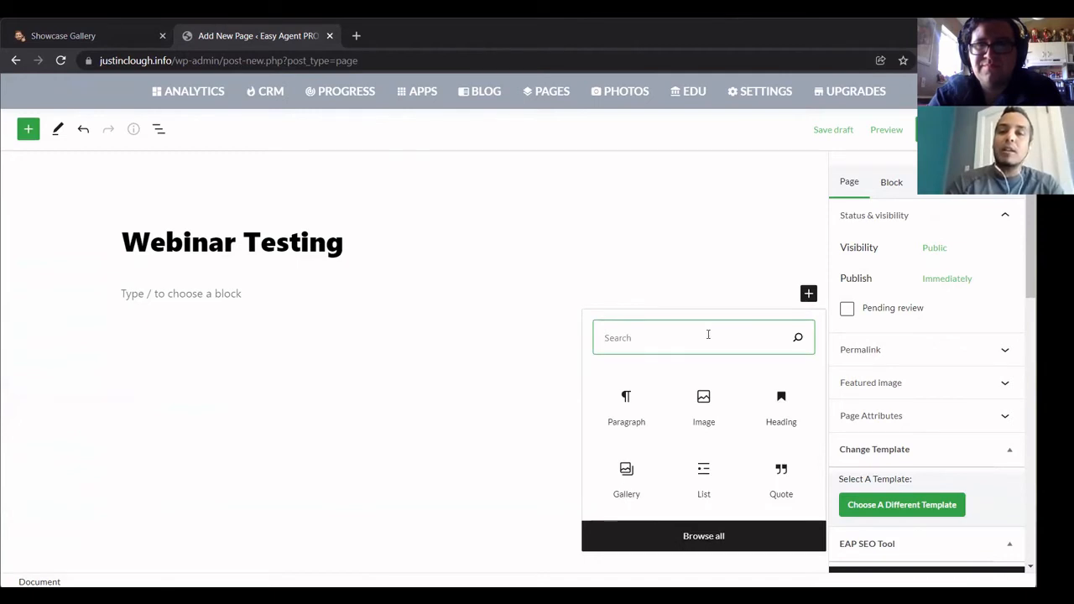
{"action": "type", "text": "show"}
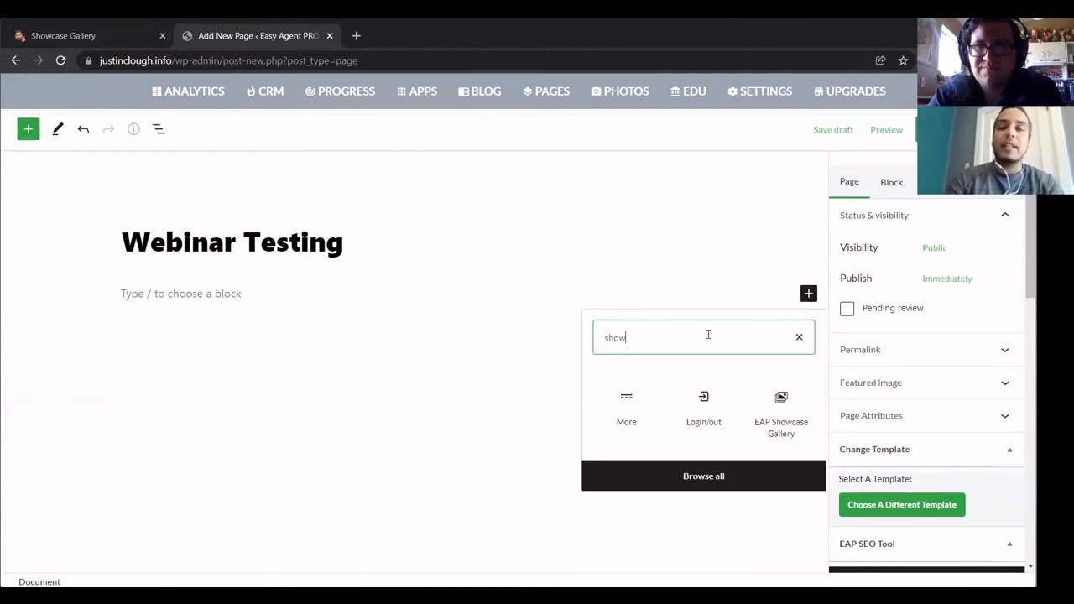
{"action": "left_click", "coordinate": [783, 411]}
{"action": "left_click", "coordinate": [782, 410]}
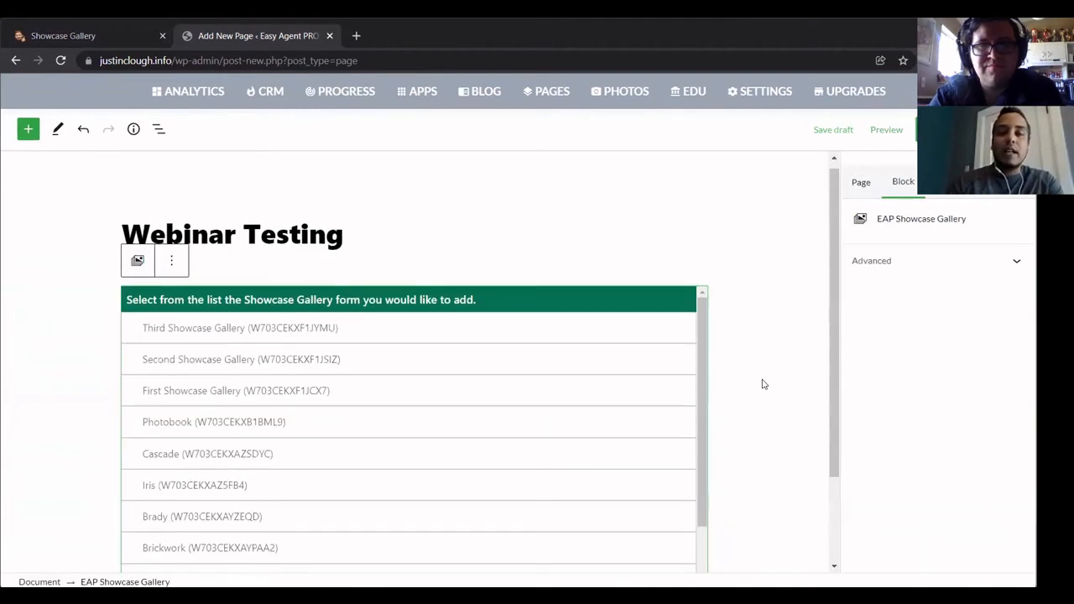
- Look through the saved galleries in the block and select "Get the Point" as the gallery to show
{"action": "scroll", "coordinate": [451, 397], "scroll_direction": "down", "scroll_amount": 2}
{"action": "scroll", "coordinate": [450, 397], "scroll_direction": "down", "scroll_amount": 1}
{"action": "scroll", "coordinate": [319, 252], "scroll_direction": "down", "scroll_amount": 4}
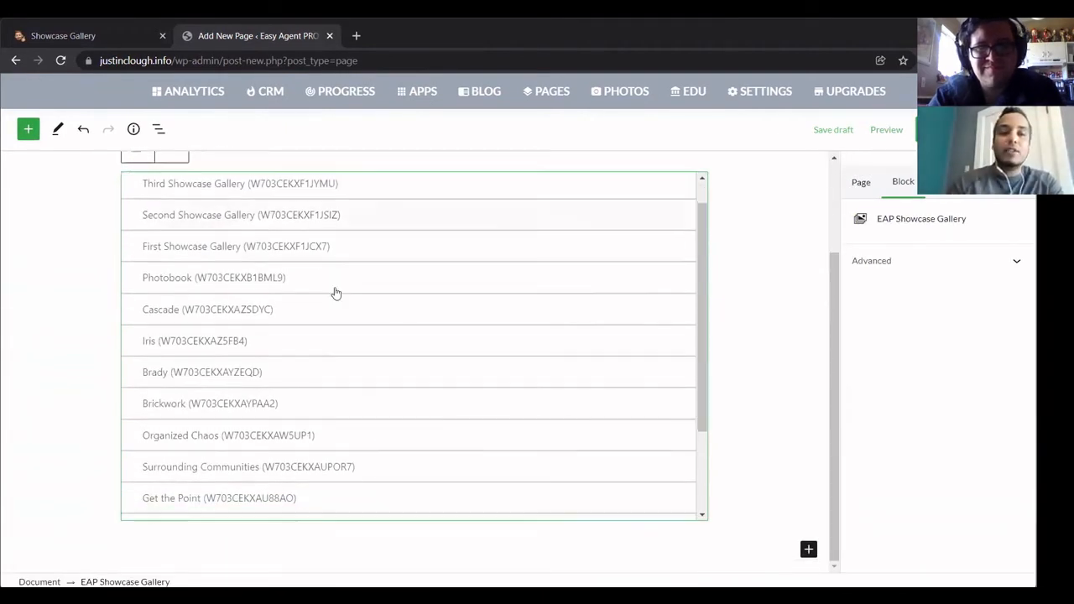
{"action": "scroll", "coordinate": [323, 485], "scroll_direction": "up", "scroll_amount": 5}
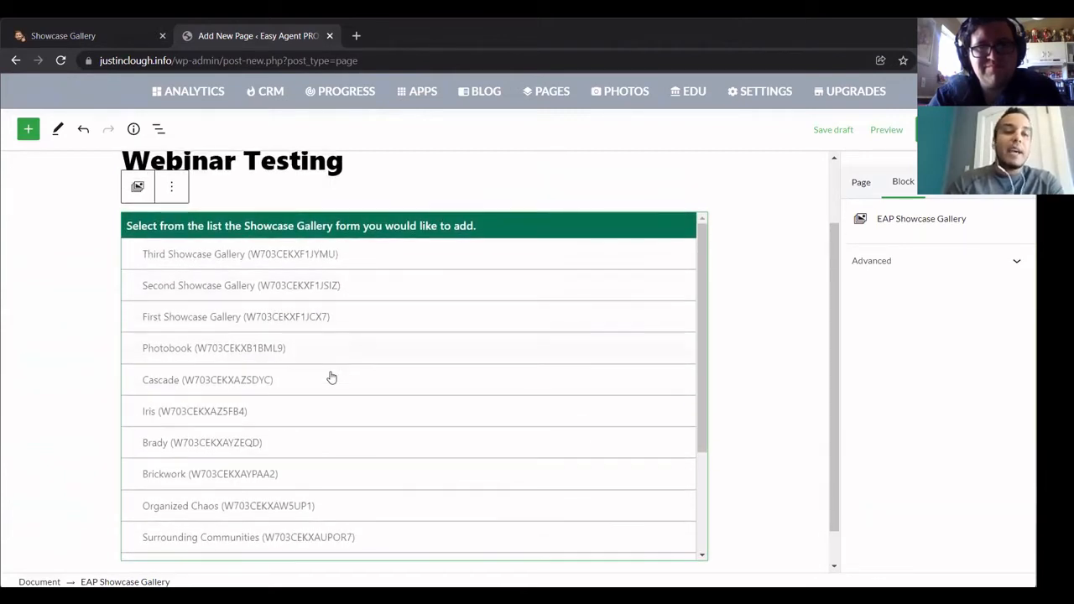
{"action": "scroll", "coordinate": [321, 436], "scroll_direction": "down", "scroll_amount": 3}
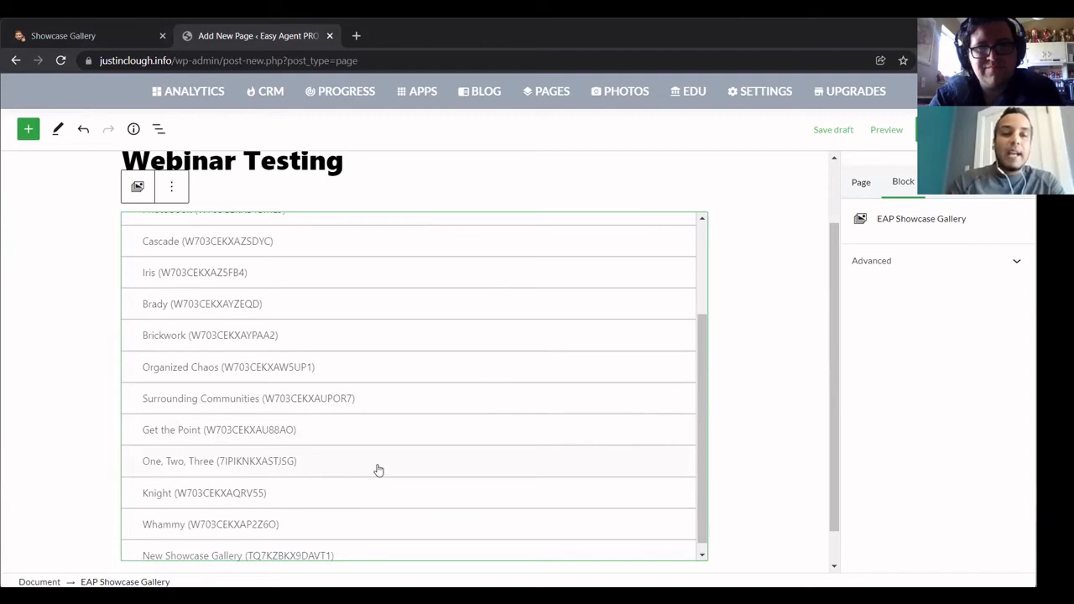
{"action": "left_click", "coordinate": [369, 436]}
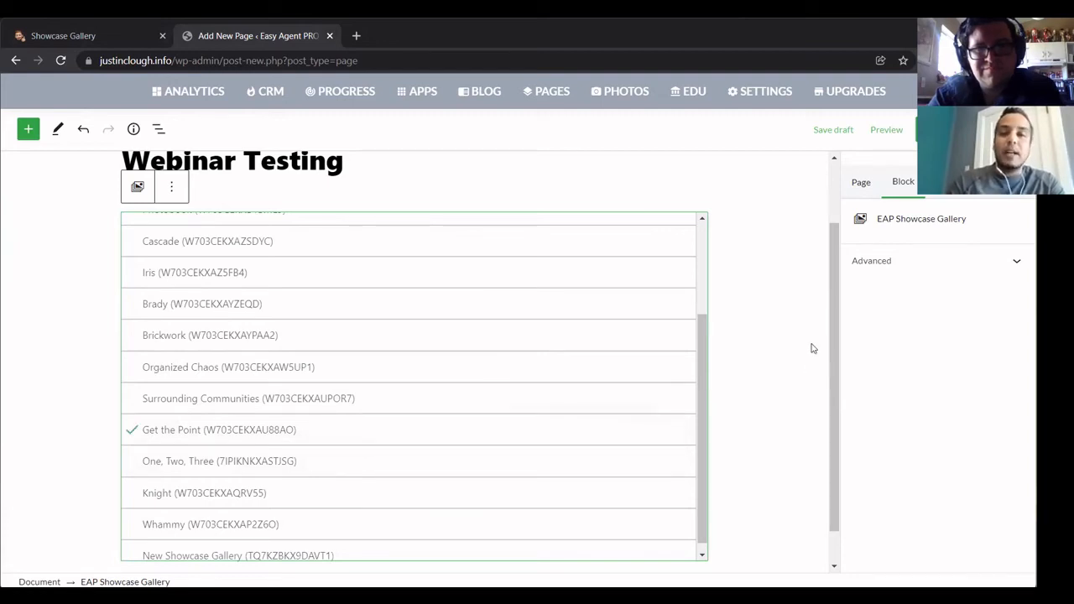
{"action": "left_click", "coordinate": [780, 317]}
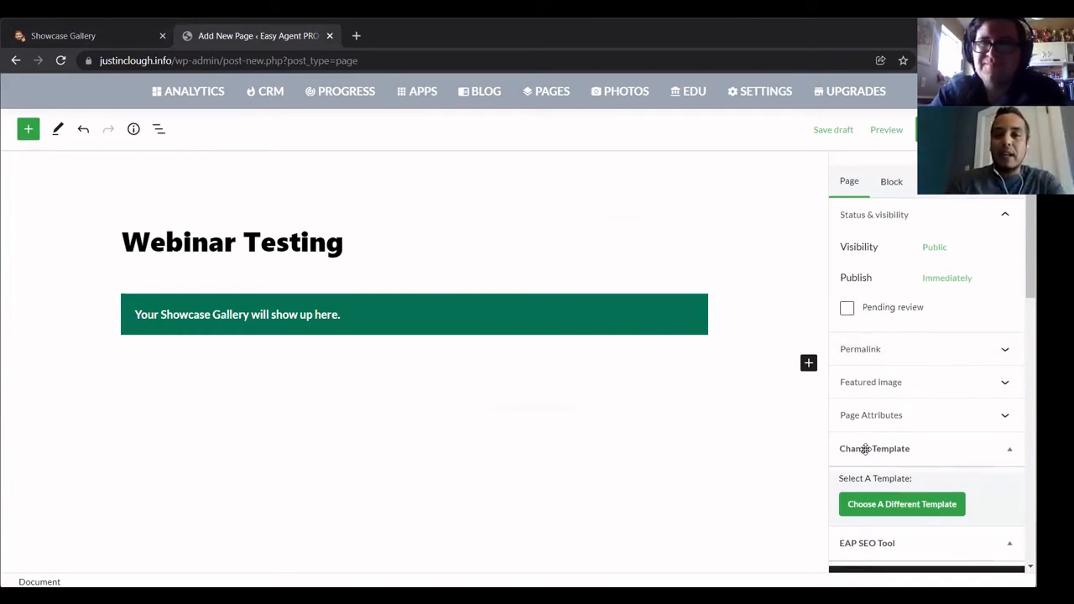
- Browse the available page templates and change the page's template to White Label
{"action": "scroll", "coordinate": [866, 449], "scroll_direction": "down", "scroll_amount": 1}
{"action": "scroll", "coordinate": [866, 449], "scroll_direction": "down", "scroll_amount": 3}
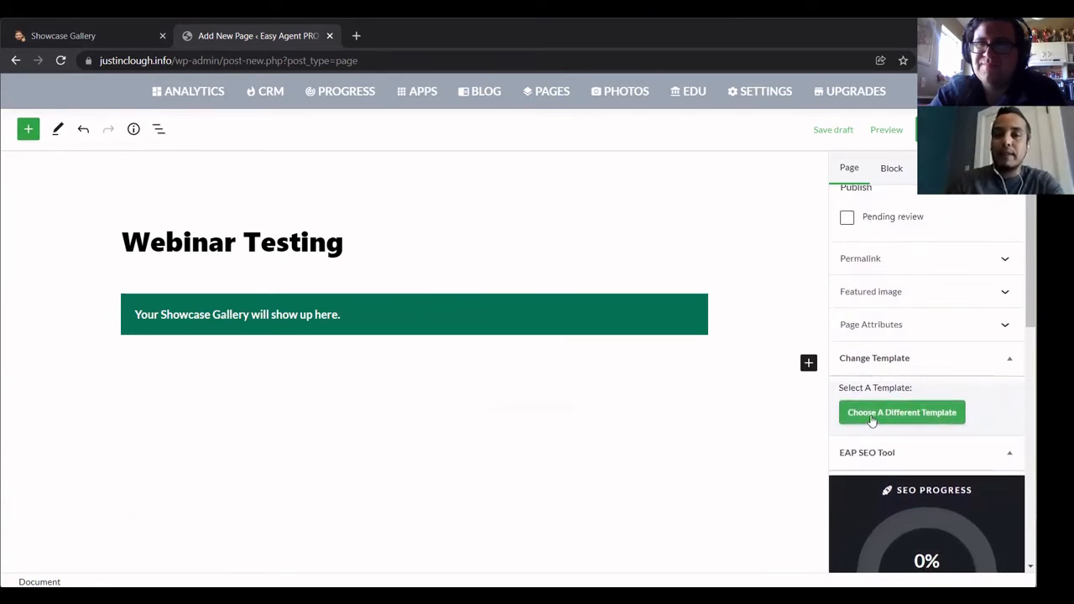
{"action": "left_click", "coordinate": [872, 420]}
{"action": "scroll", "coordinate": [835, 418], "scroll_direction": "down", "scroll_amount": 8}
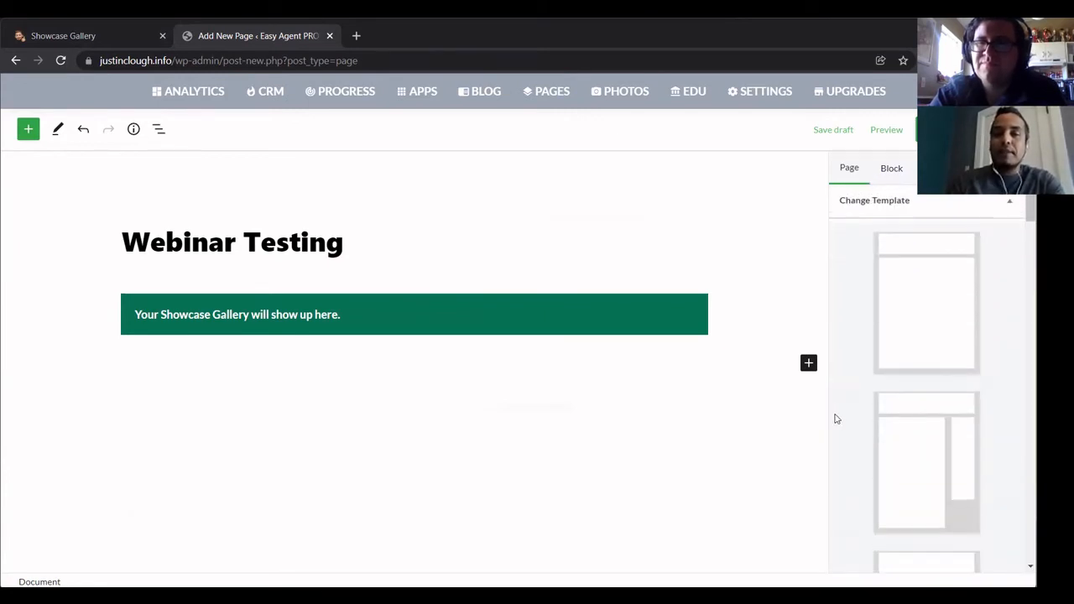
{"action": "scroll", "coordinate": [835, 418], "scroll_direction": "down", "scroll_amount": 8}
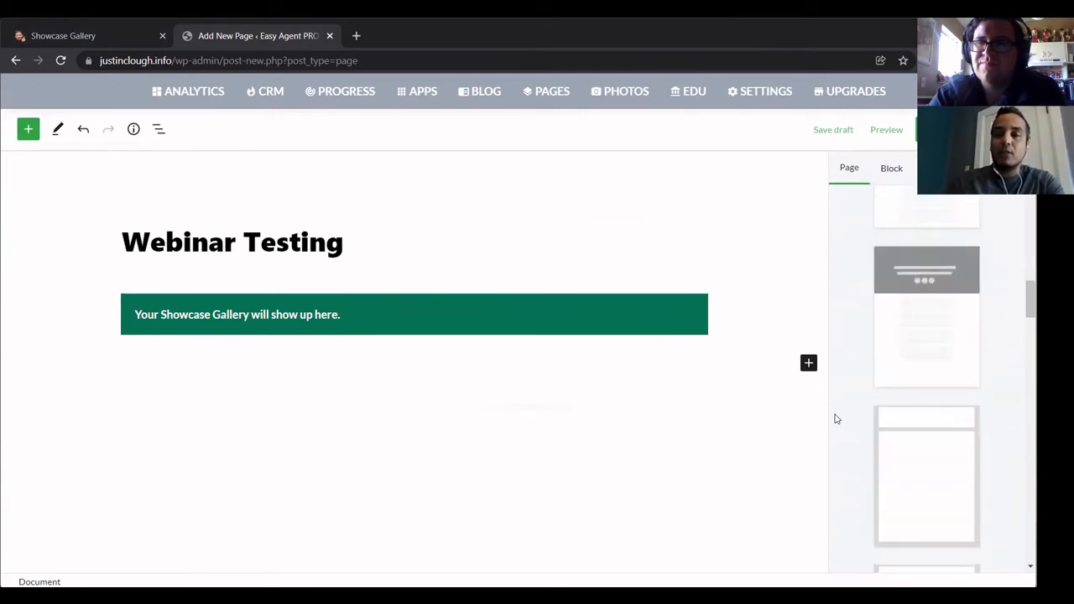
{"action": "scroll", "coordinate": [842, 420], "scroll_direction": "down", "scroll_amount": 5}
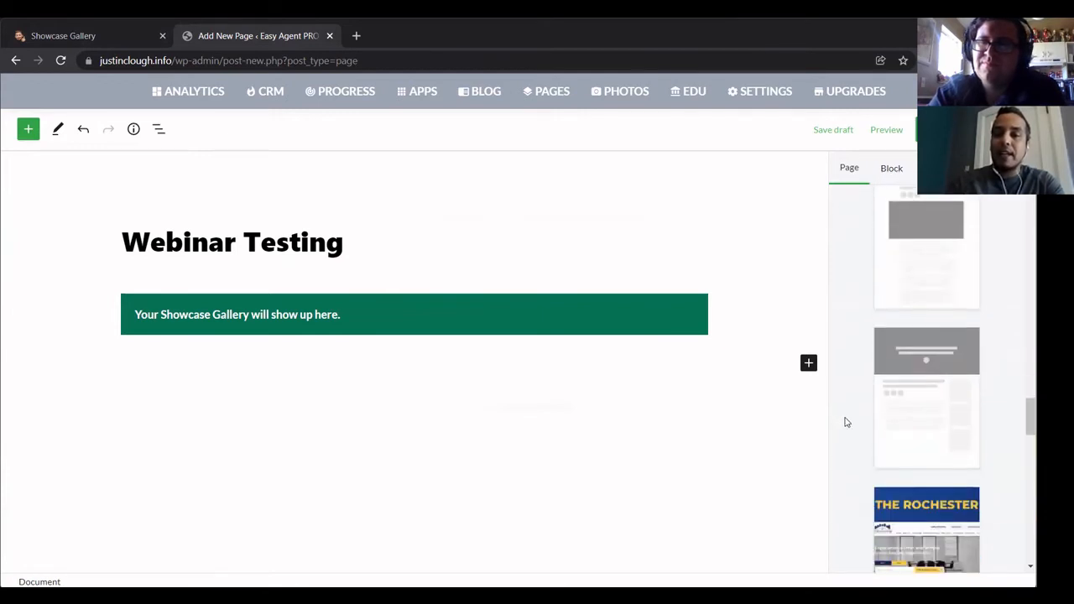
{"action": "scroll", "coordinate": [932, 386], "scroll_direction": "down", "scroll_amount": 8}
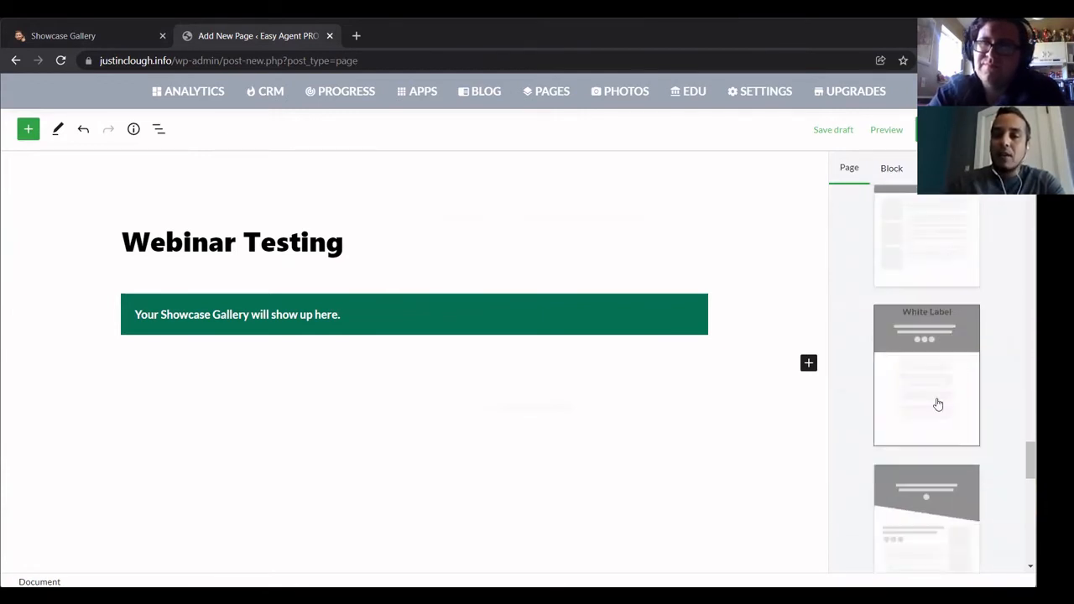
{"action": "scroll", "coordinate": [940, 407], "scroll_direction": "up", "scroll_amount": 6}
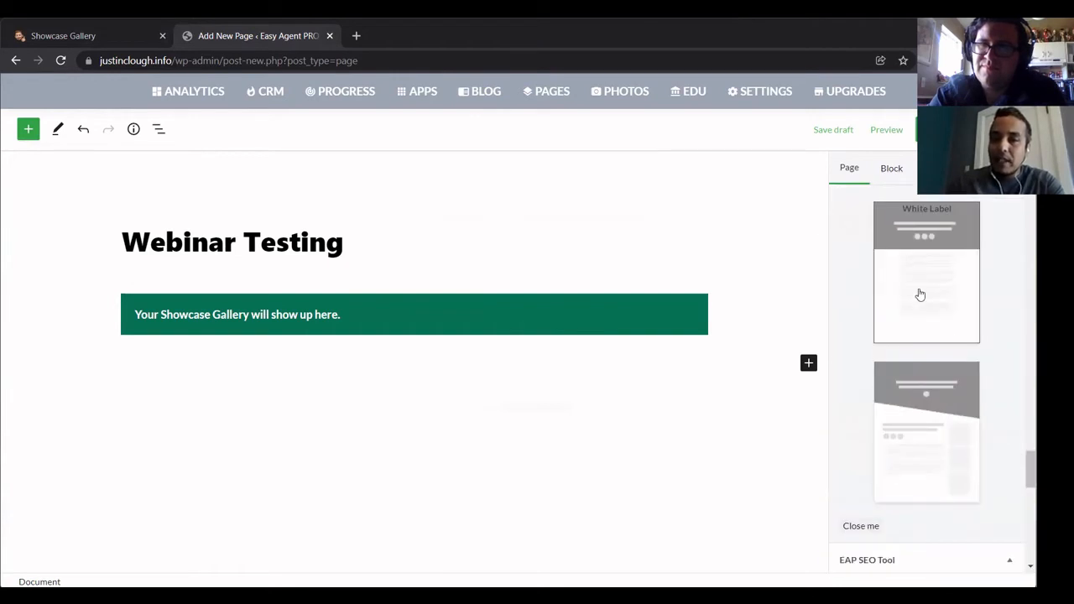
{"action": "scroll", "coordinate": [920, 319], "scroll_direction": "up", "scroll_amount": 4}
{"action": "left_click", "coordinate": [922, 364]}
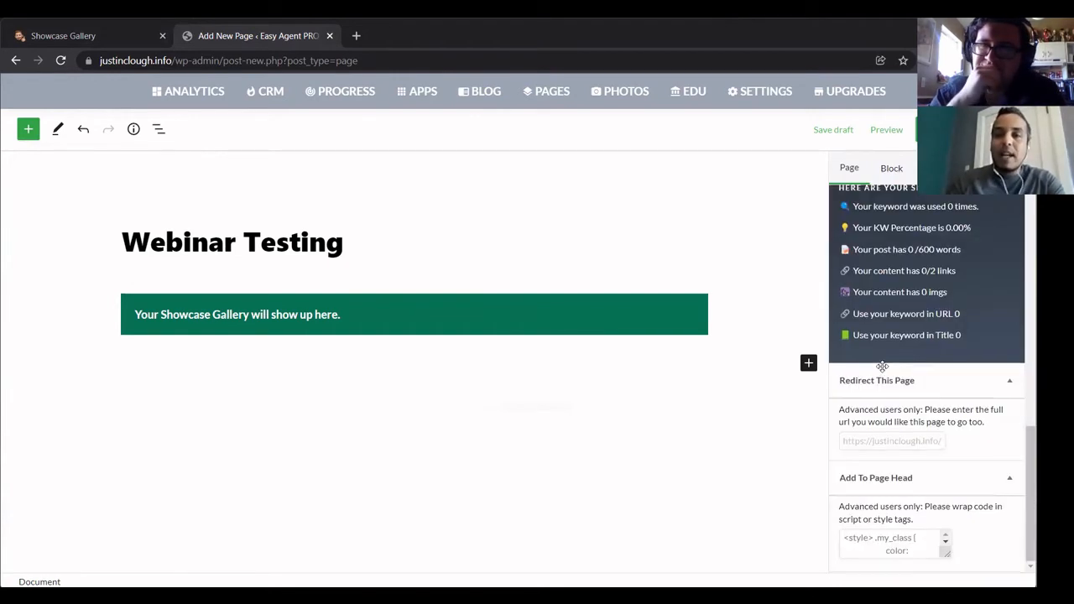
{"action": "scroll", "coordinate": [911, 376], "scroll_direction": "up", "scroll_amount": 10}
{"action": "scroll", "coordinate": [913, 352], "scroll_direction": "up", "scroll_amount": 3}
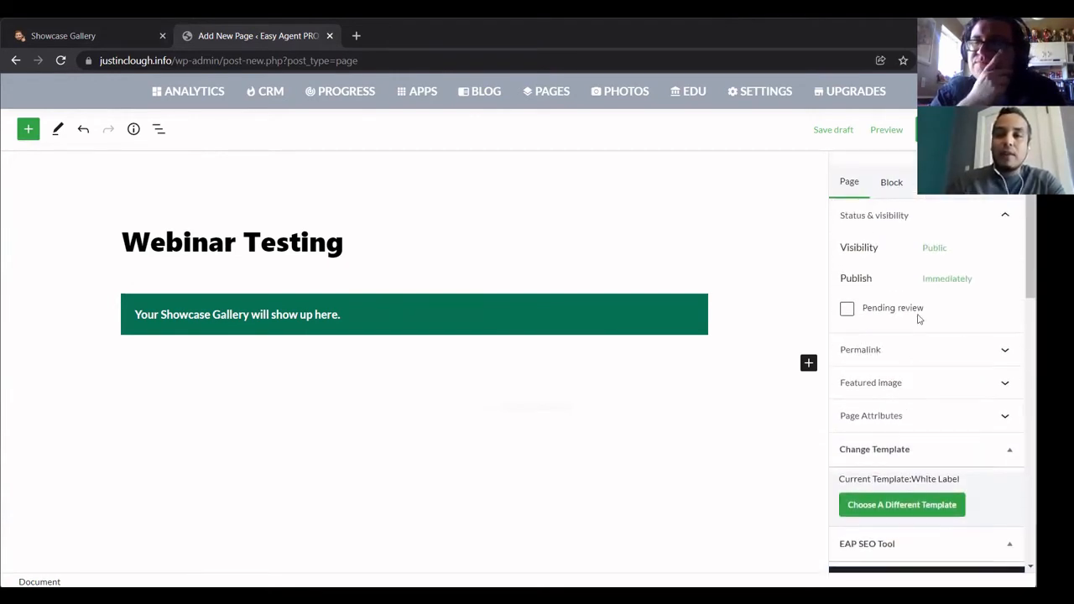
- Publish the page and open its live version to review how the gallery tiles display below the header
{"action": "left_click", "coordinate": [932, 130]}
{"action": "left_click", "coordinate": [878, 130]}
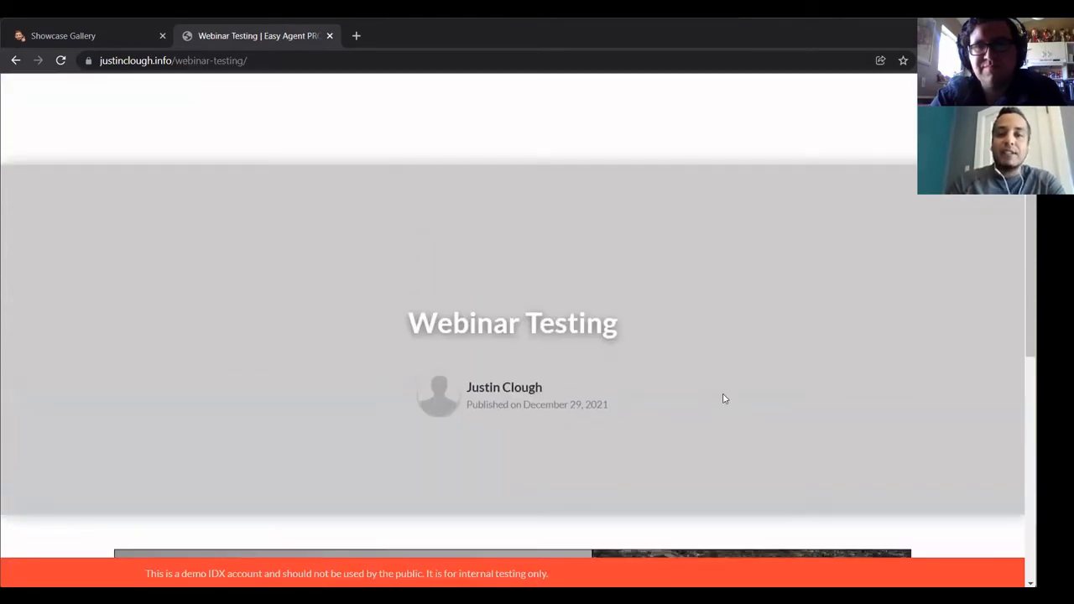
{"action": "scroll", "coordinate": [297, 269], "scroll_direction": "down", "scroll_amount": 3}
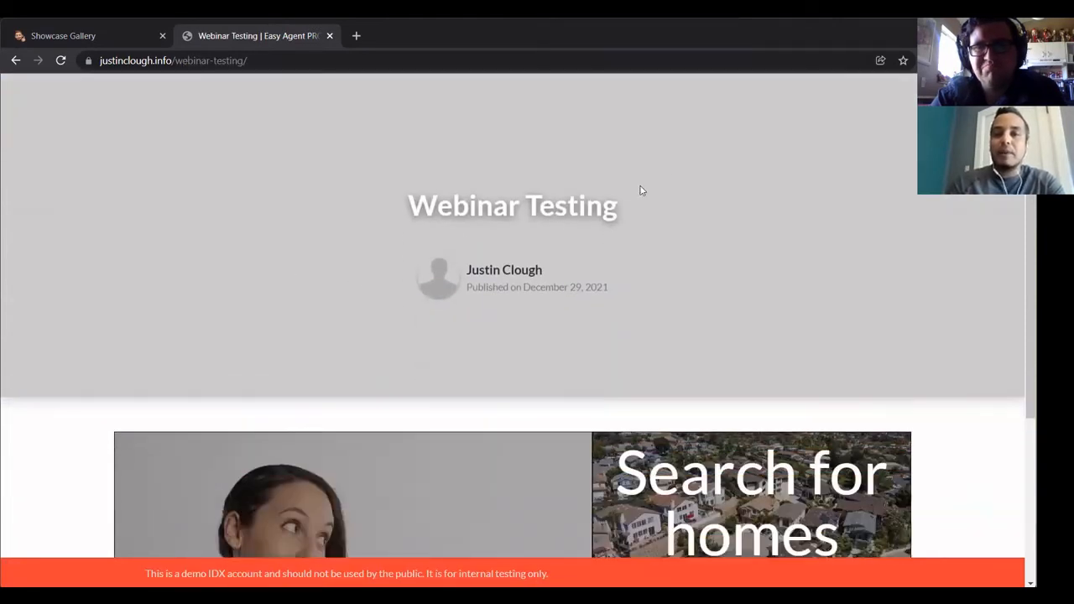
{"action": "scroll", "coordinate": [552, 181], "scroll_direction": "down", "scroll_amount": 2}
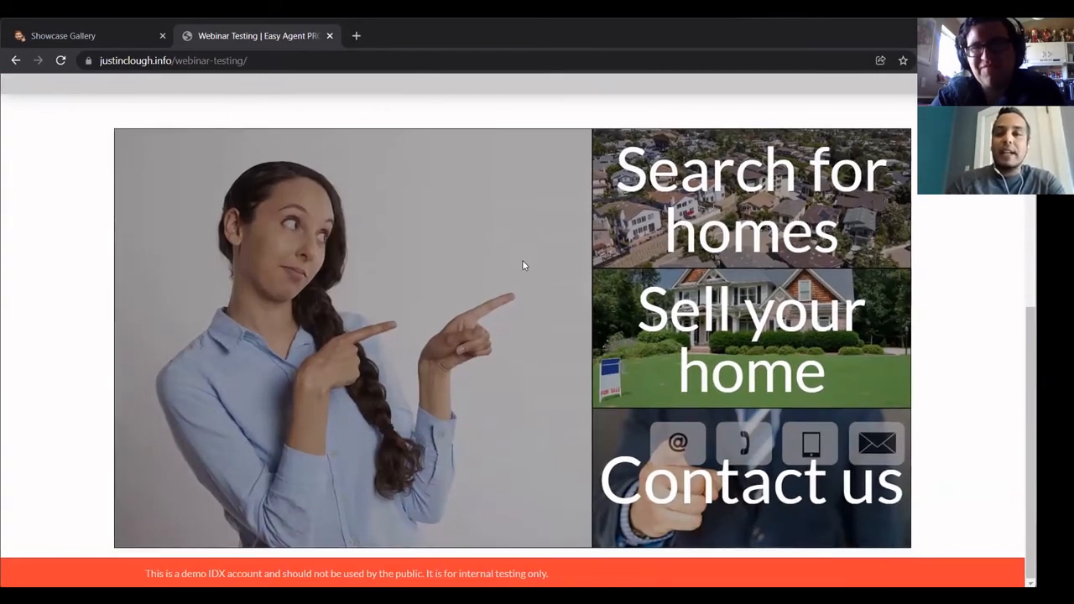
{"action": "scroll", "coordinate": [619, 334], "scroll_direction": "up", "scroll_amount": 5}
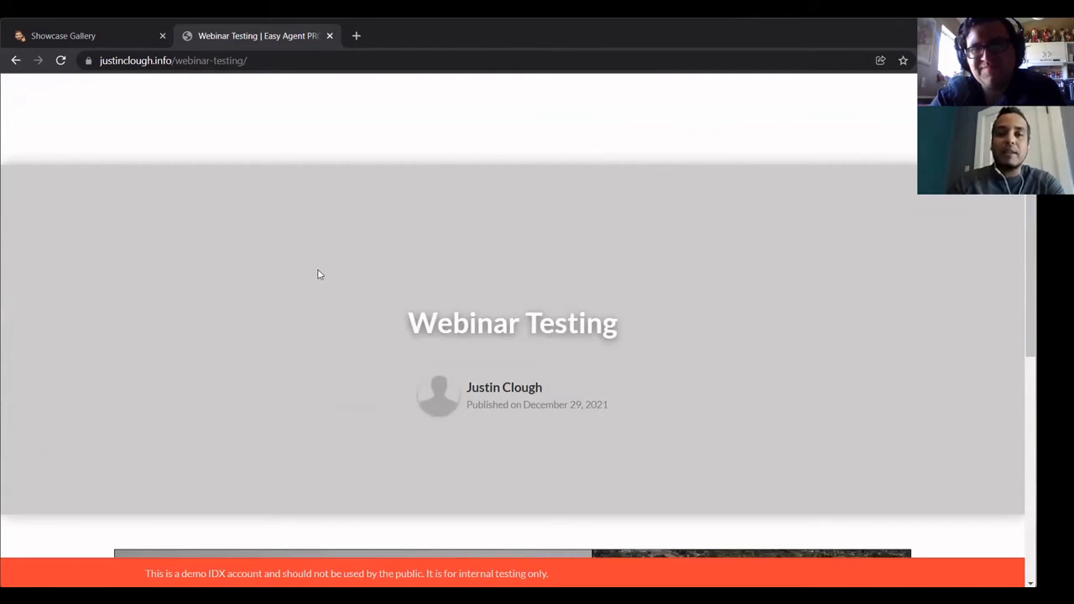
{"action": "scroll", "coordinate": [318, 275], "scroll_direction": "down", "scroll_amount": 5}
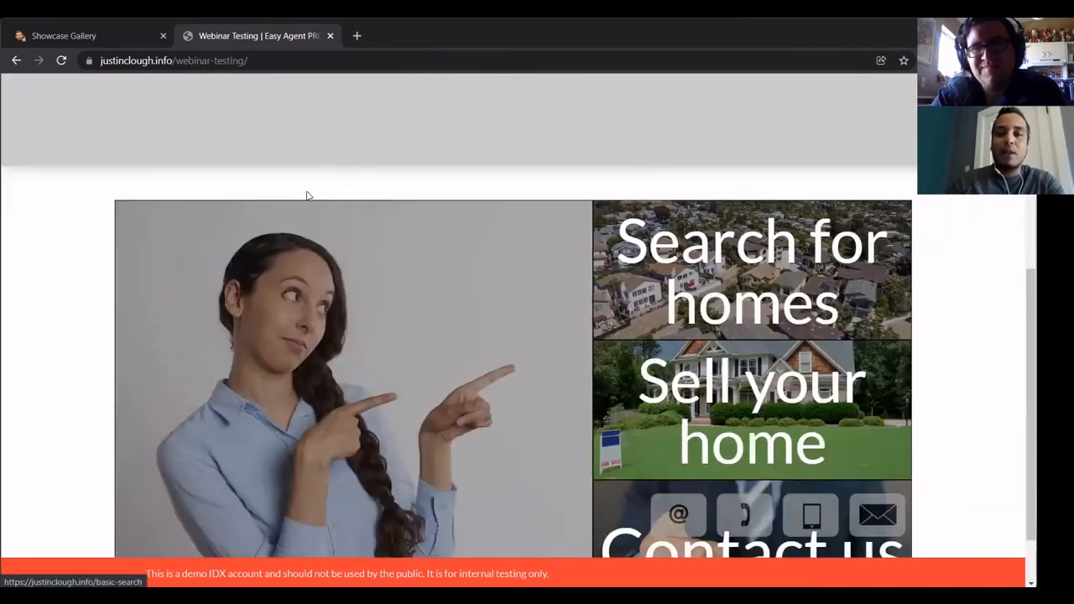
{"action": "scroll", "coordinate": [377, 209], "scroll_direction": "up", "scroll_amount": 3}
{"action": "scroll", "coordinate": [652, 360], "scroll_direction": "down", "scroll_amount": 4}
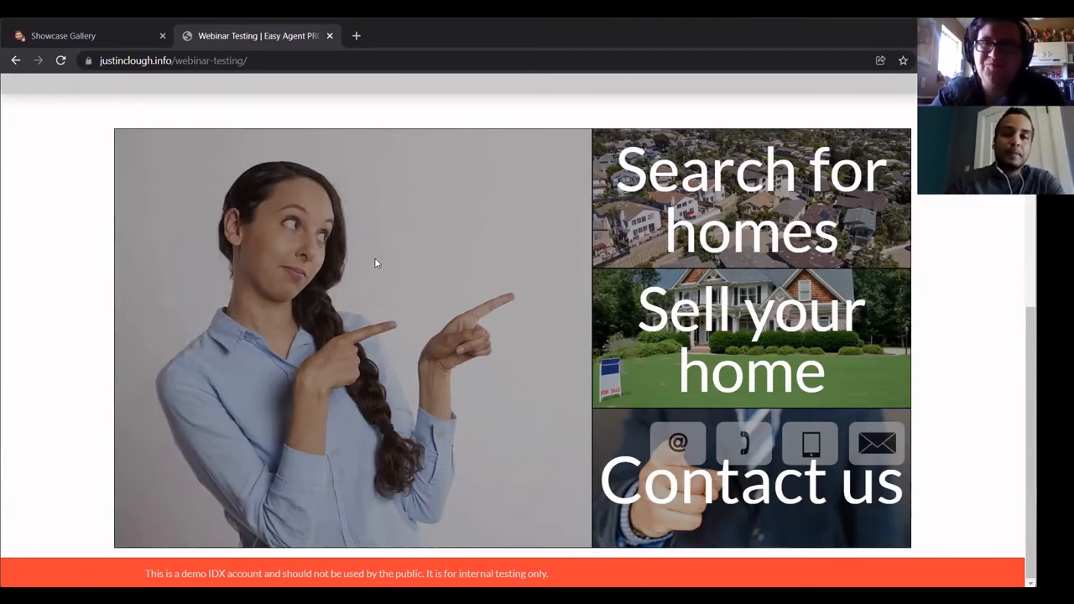
{"action": "scroll", "coordinate": [375, 262], "scroll_direction": "up", "scroll_amount": 5}
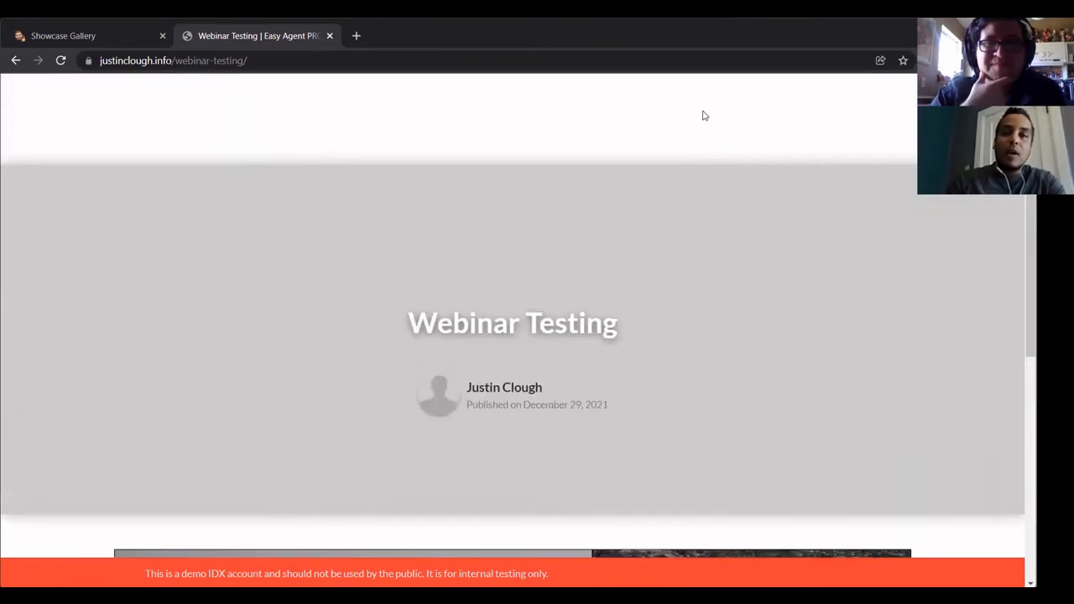
- Leave the live page and open the InstaFarm app from the LeadSites apps overview
{"action": "key", "text": "alt+Left"}
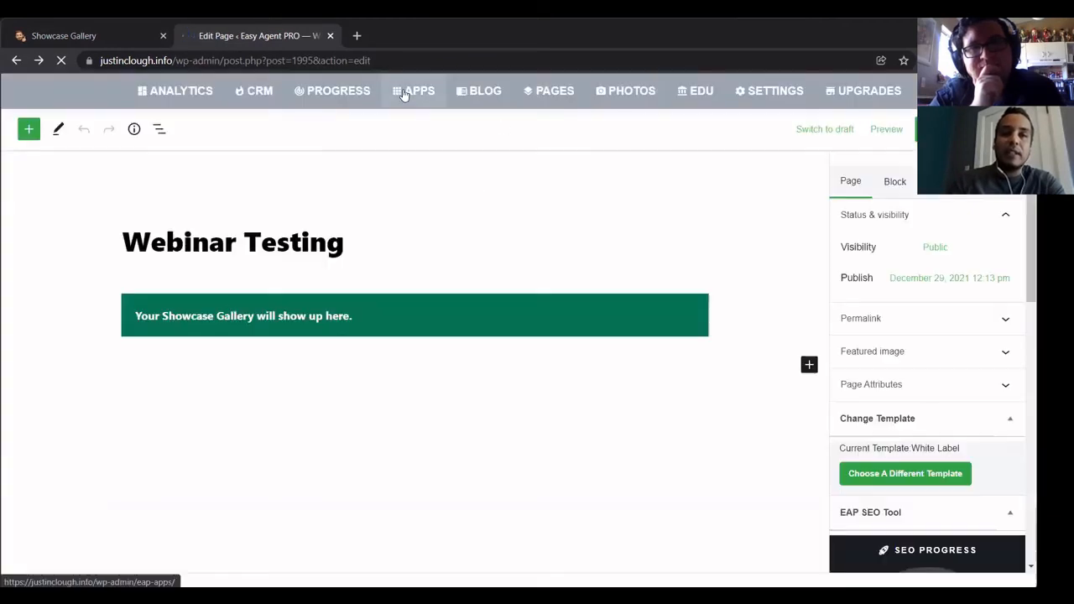
{"action": "left_click", "coordinate": [403, 102]}
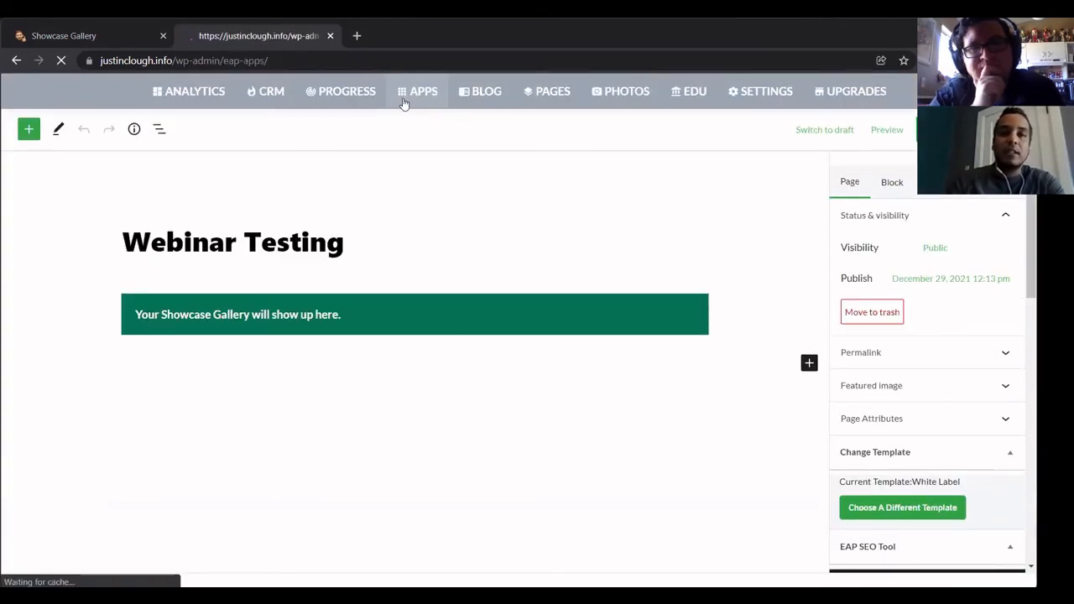
{"action": "scroll", "coordinate": [379, 297], "scroll_direction": "down", "scroll_amount": 4}
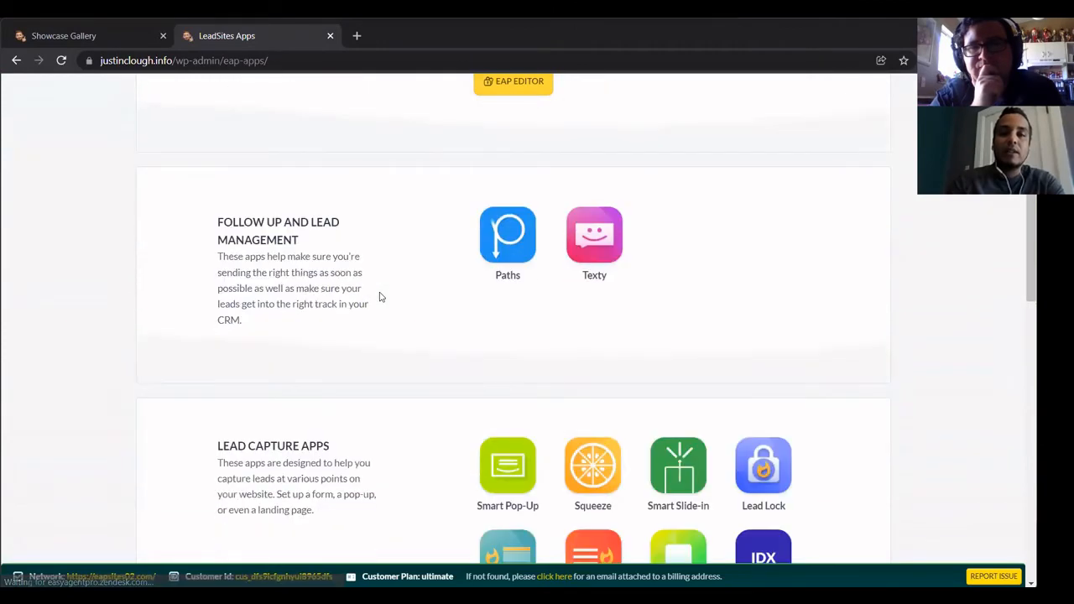
{"action": "scroll", "coordinate": [379, 297], "scroll_direction": "down", "scroll_amount": 5}
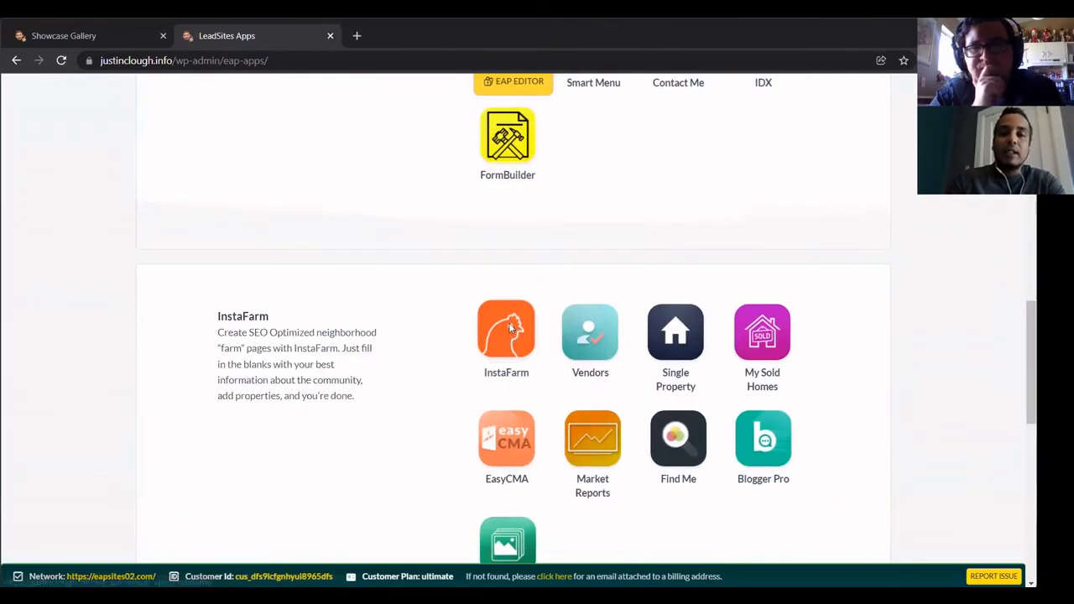
{"action": "left_click", "coordinate": [509, 330]}
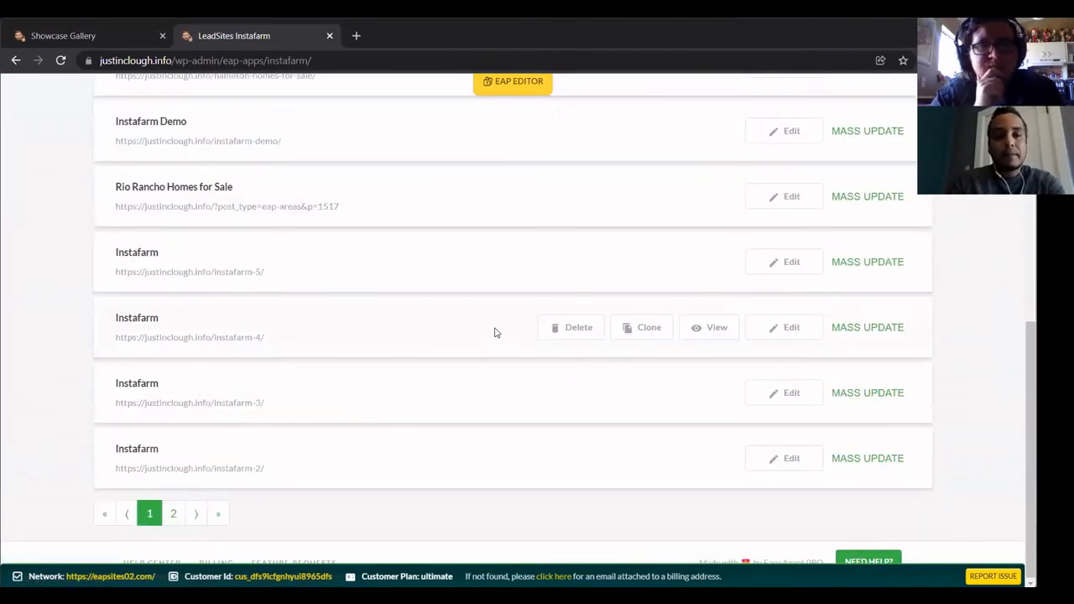
- Create a new InstaFarm page and title it "Webinar Test Farm"
{"action": "scroll", "coordinate": [437, 348], "scroll_direction": "up", "scroll_amount": 3}
{"action": "scroll", "coordinate": [437, 347], "scroll_direction": "up", "scroll_amount": 3}
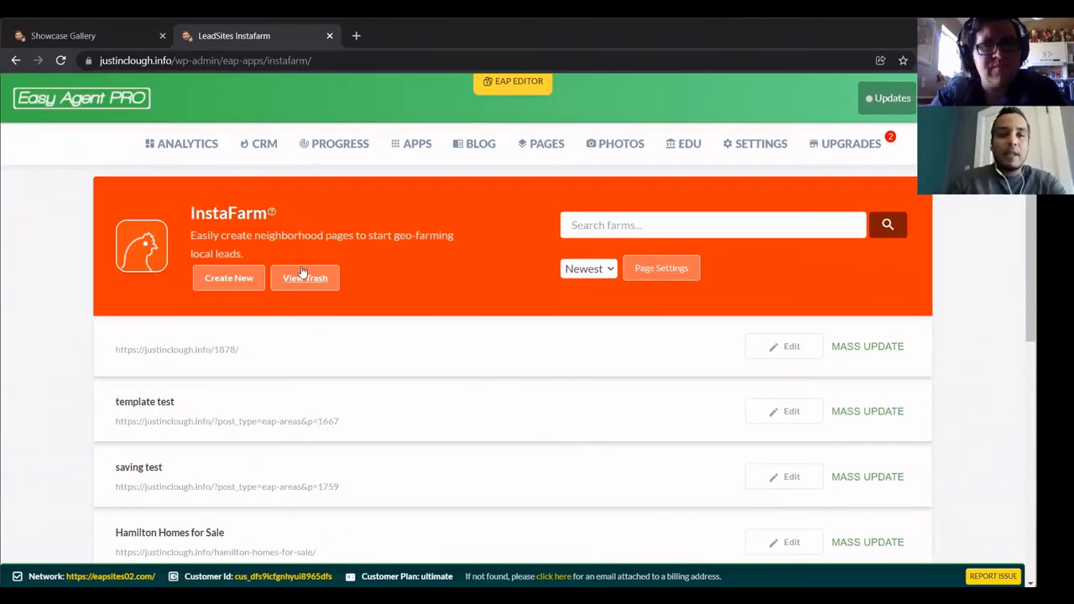
{"action": "left_click", "coordinate": [237, 278]}
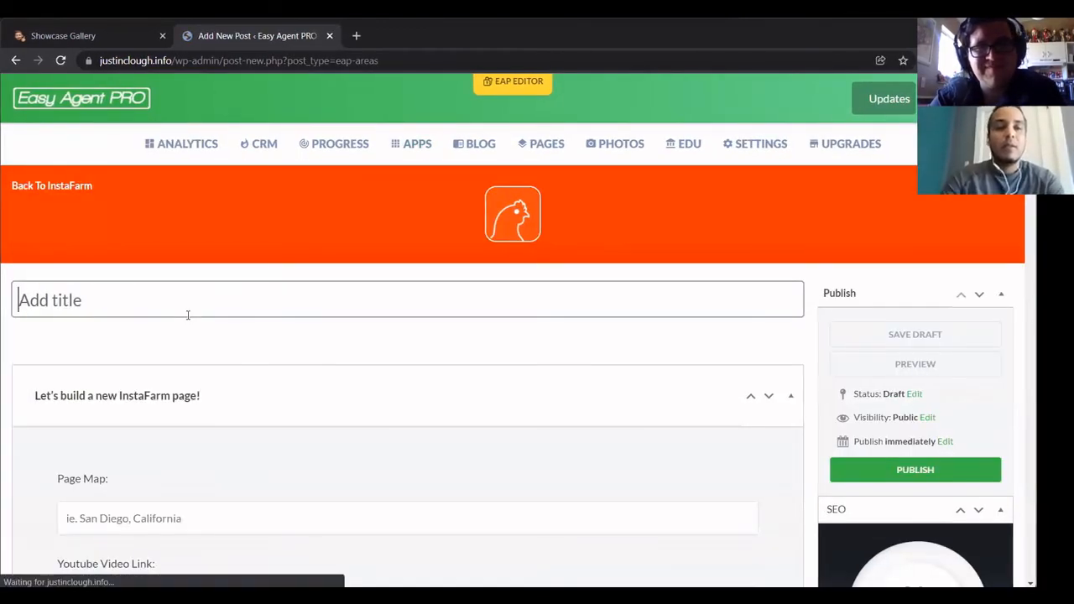
{"action": "type", "text": "Webinar "}
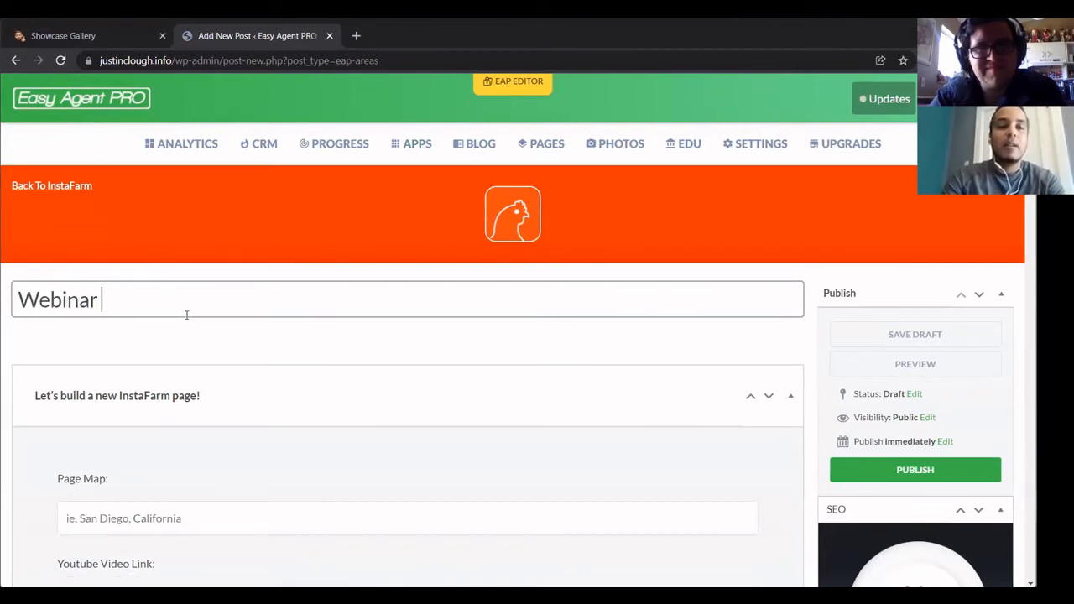
{"action": "type", "text": "Test Farm"}
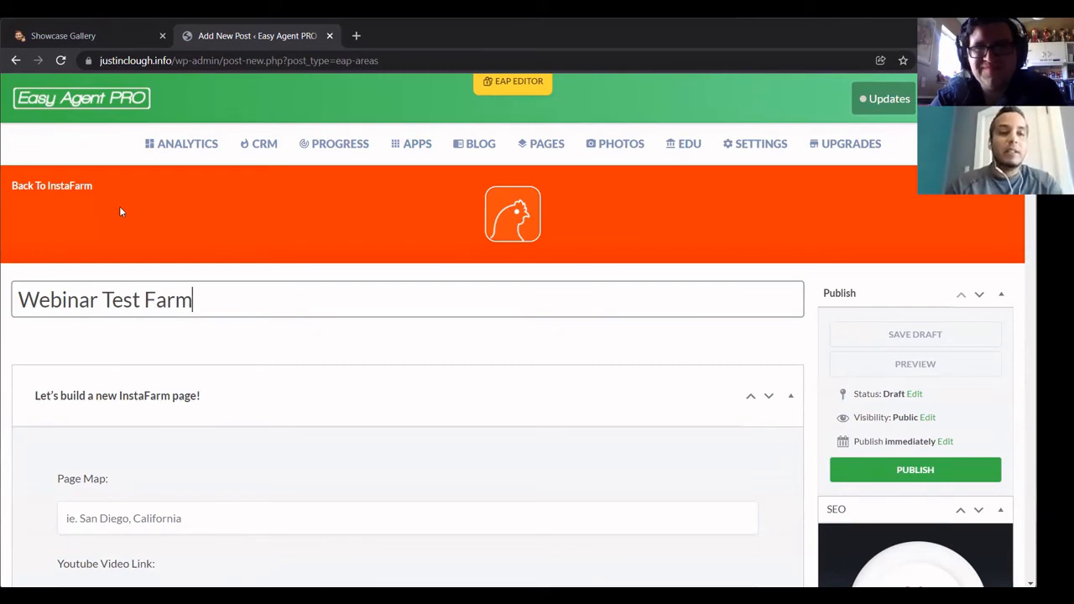
- Clear the sample San Diego text from the community description editor of the InstaFarm page
{"action": "scroll", "coordinate": [272, 378], "scroll_direction": "down", "scroll_amount": 2}
{"action": "scroll", "coordinate": [272, 378], "scroll_direction": "down", "scroll_amount": 1}
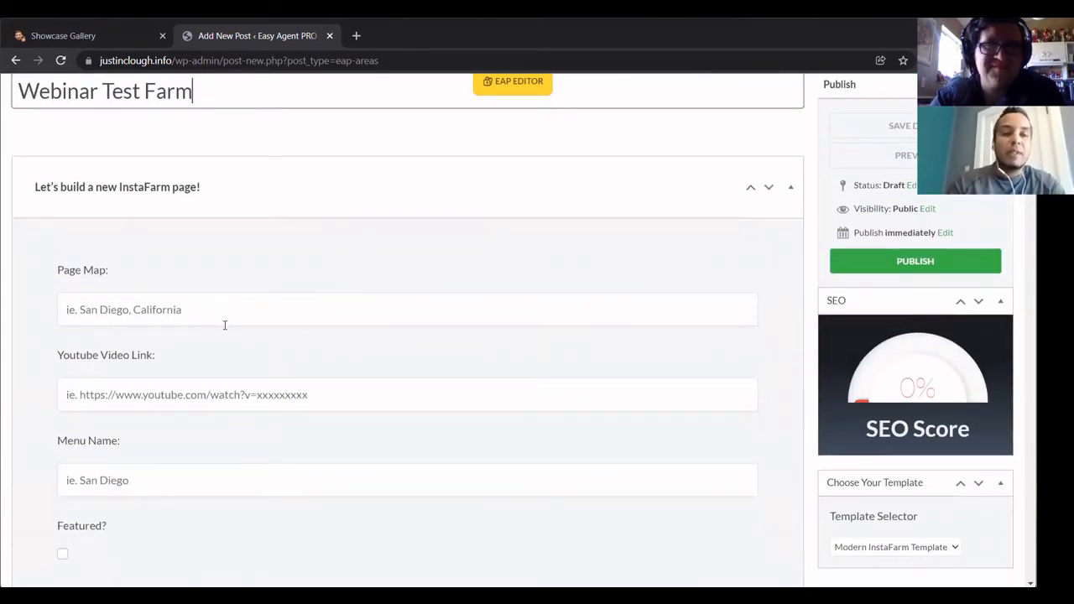
{"action": "scroll", "coordinate": [225, 325], "scroll_direction": "down", "scroll_amount": 12}
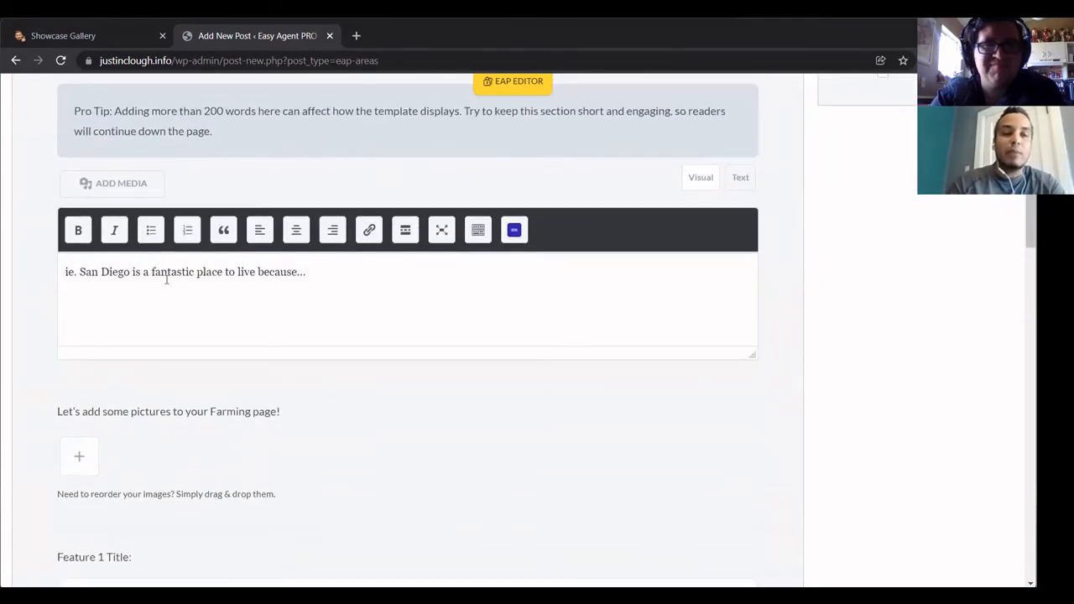
{"action": "triple_click", "coordinate": [168, 272]}
{"action": "key", "text": "BackSpace"}
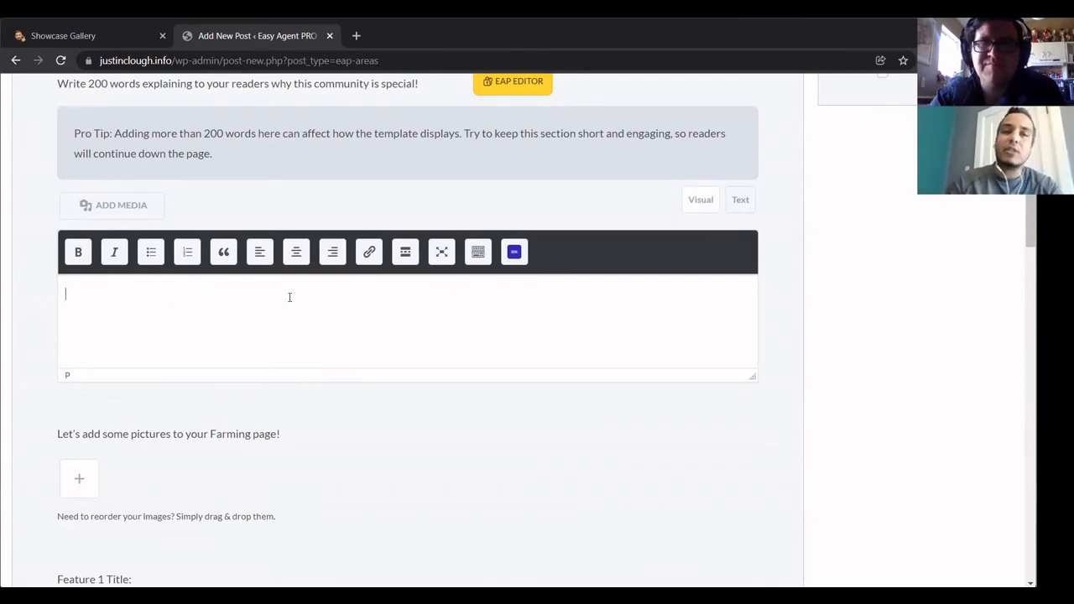
- Copy the Organized Chaos gallery's shortcode from the Showcase Gallery list and return to the InstaFarm page editor
{"action": "left_click", "coordinate": [91, 34]}
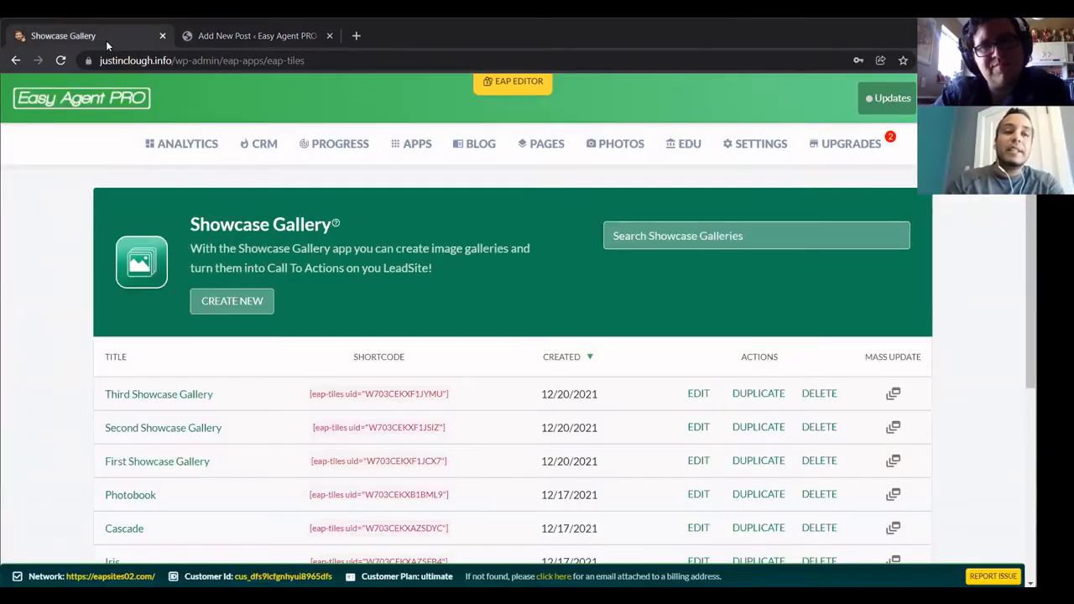
{"action": "scroll", "coordinate": [294, 311], "scroll_direction": "down", "scroll_amount": 2}
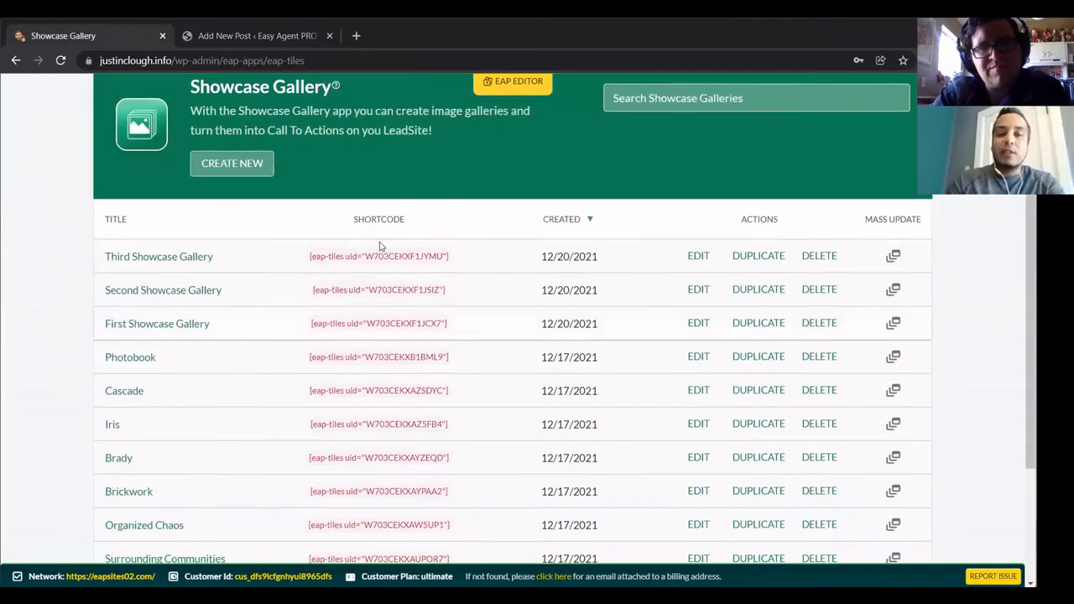
{"action": "scroll", "coordinate": [384, 394], "scroll_direction": "down", "scroll_amount": 2}
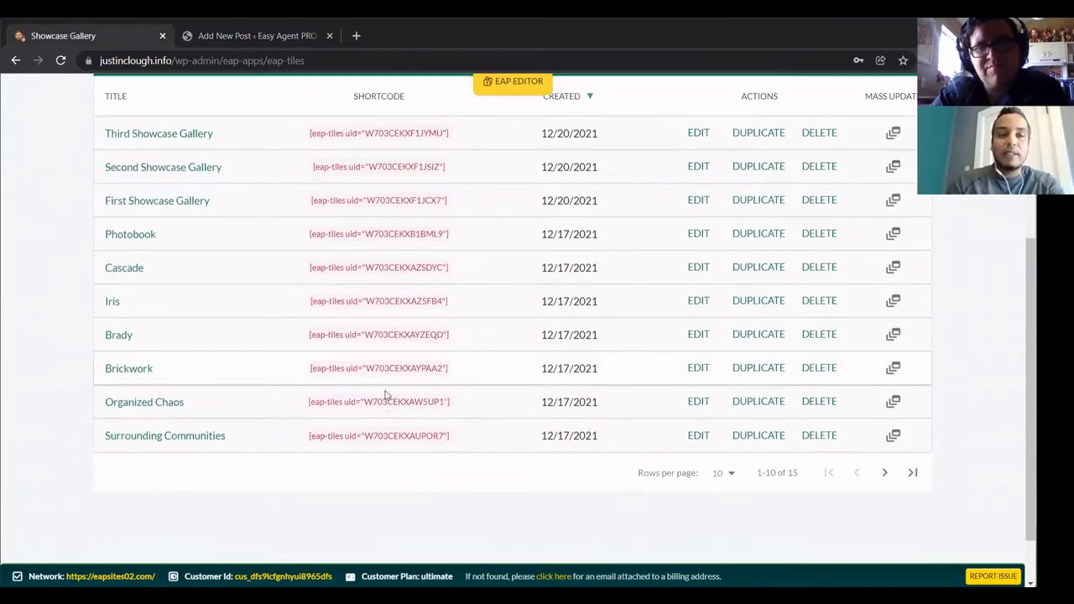
{"action": "scroll", "coordinate": [365, 294], "scroll_direction": "up", "scroll_amount": 1}
{"action": "scroll", "coordinate": [373, 328], "scroll_direction": "up", "scroll_amount": 1}
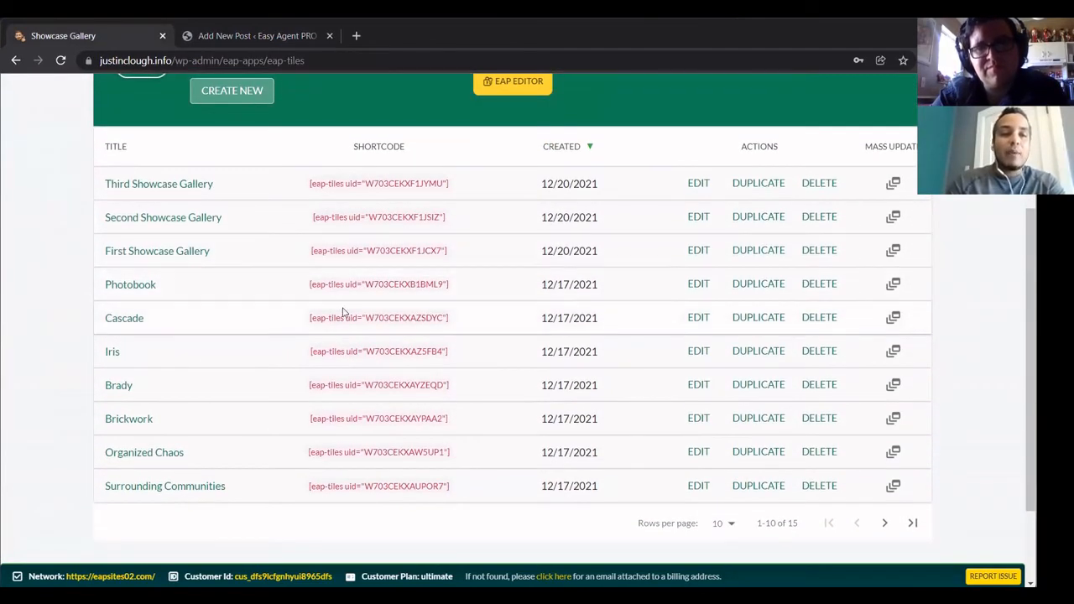
{"action": "left_click", "coordinate": [358, 451]}
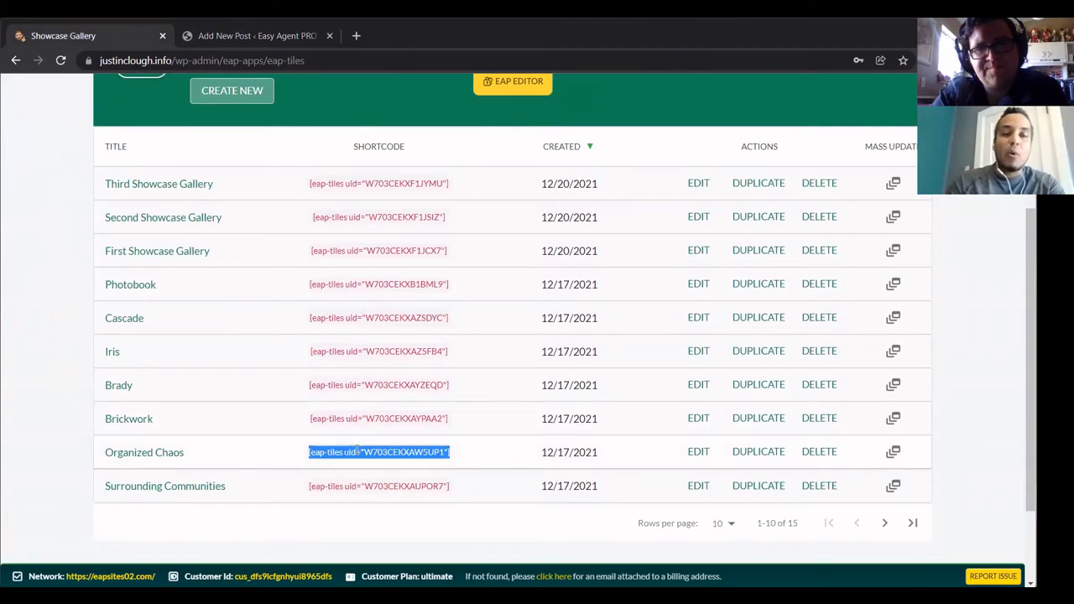
{"action": "right_click", "coordinate": [358, 452]}
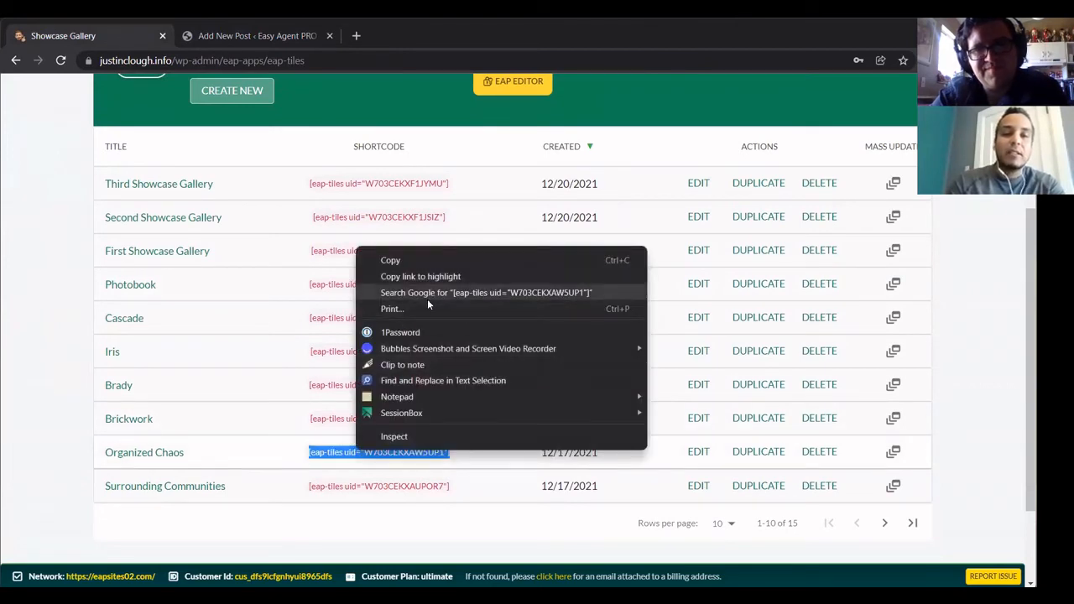
{"action": "left_click", "coordinate": [390, 261]}
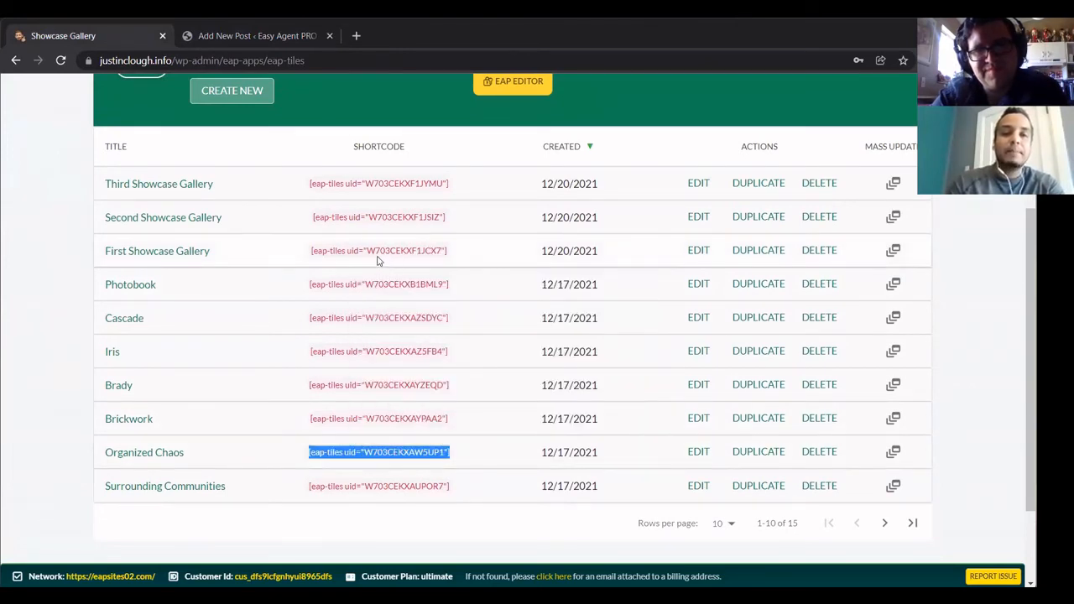
{"action": "left_click", "coordinate": [286, 36]}
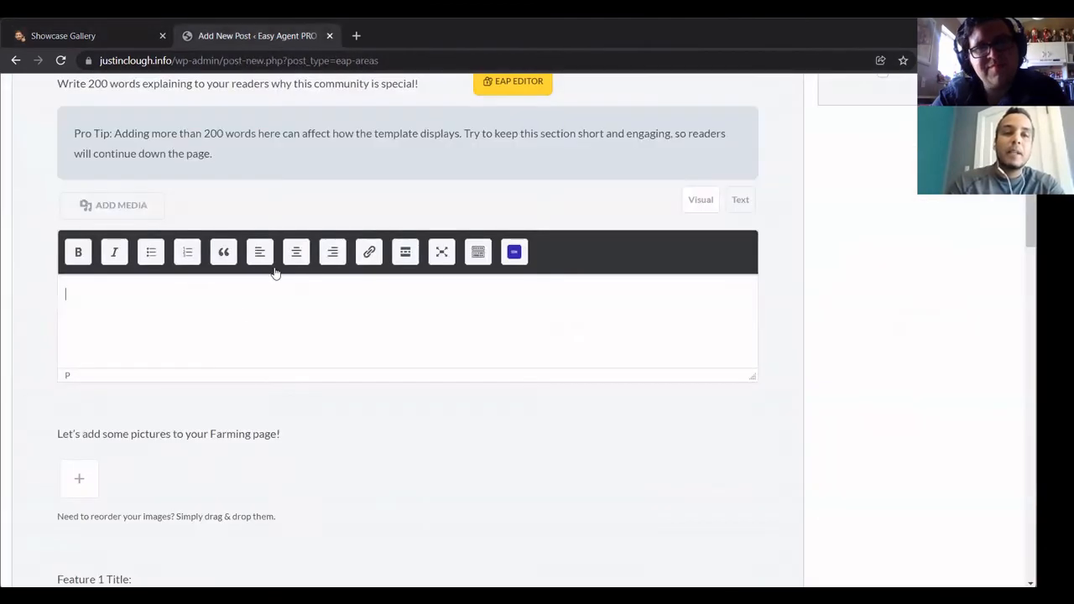
- Try inserting the gallery shortcode into the community description in Visual mode, and clear the editor again
{"action": "right_click", "coordinate": [239, 308]}
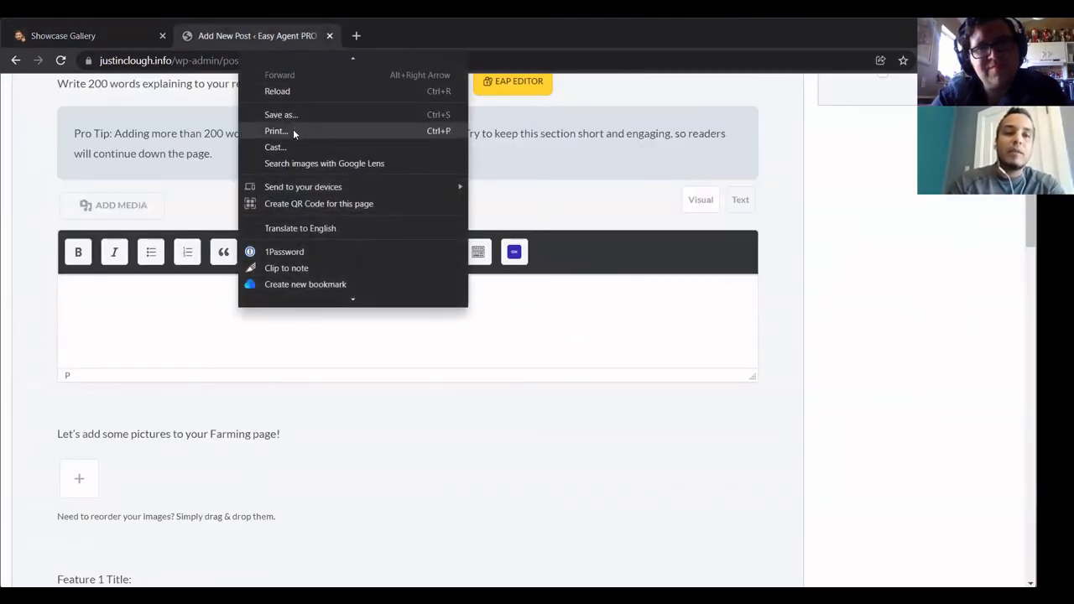
{"action": "left_click", "coordinate": [162, 324]}
{"action": "key", "text": "ctrl+v"}
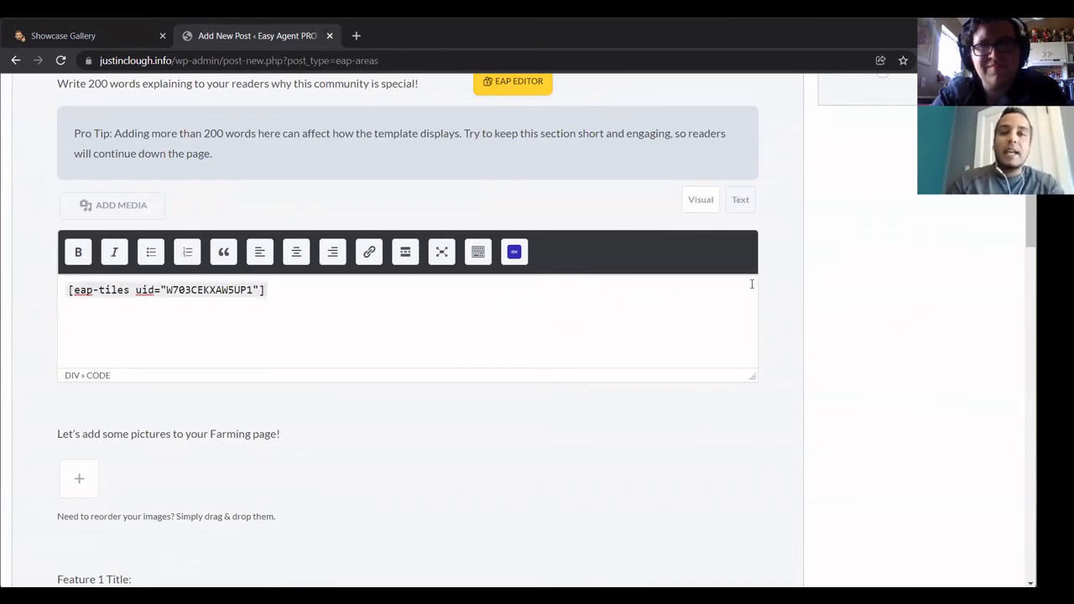
{"action": "scroll", "coordinate": [752, 284], "scroll_direction": "up", "scroll_amount": 3}
{"action": "scroll", "coordinate": [731, 326], "scroll_direction": "down", "scroll_amount": 3}
{"action": "key", "text": "ctrl+a"}
{"action": "key", "text": "BackSpace"}
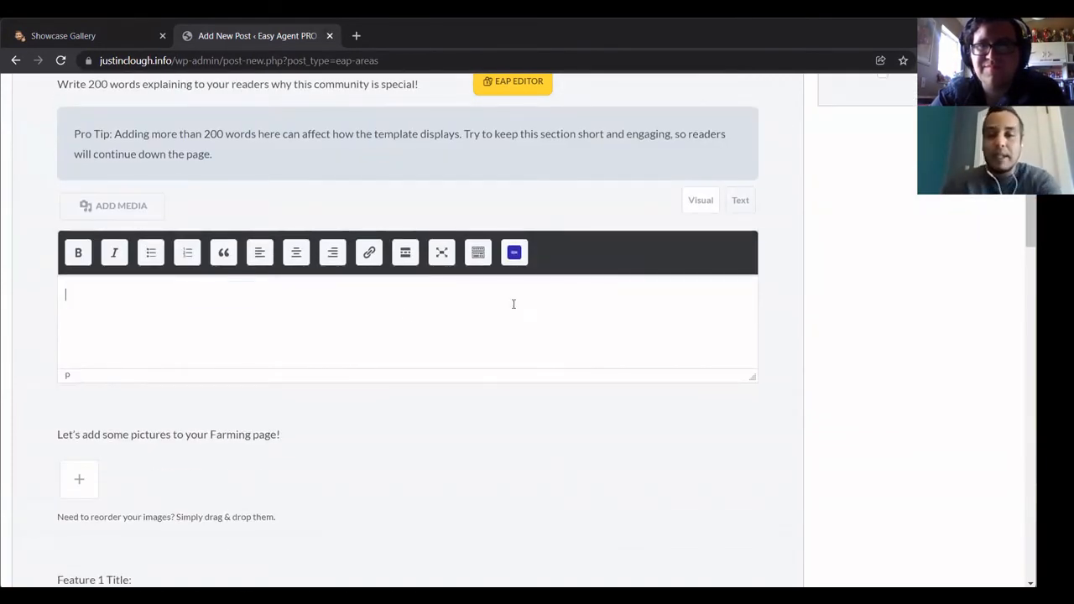
- Paste the gallery shortcode into the community description in Text mode and return the editor to Visual mode
{"action": "left_click", "coordinate": [740, 202]}
{"action": "key", "text": "ctrl+v"}
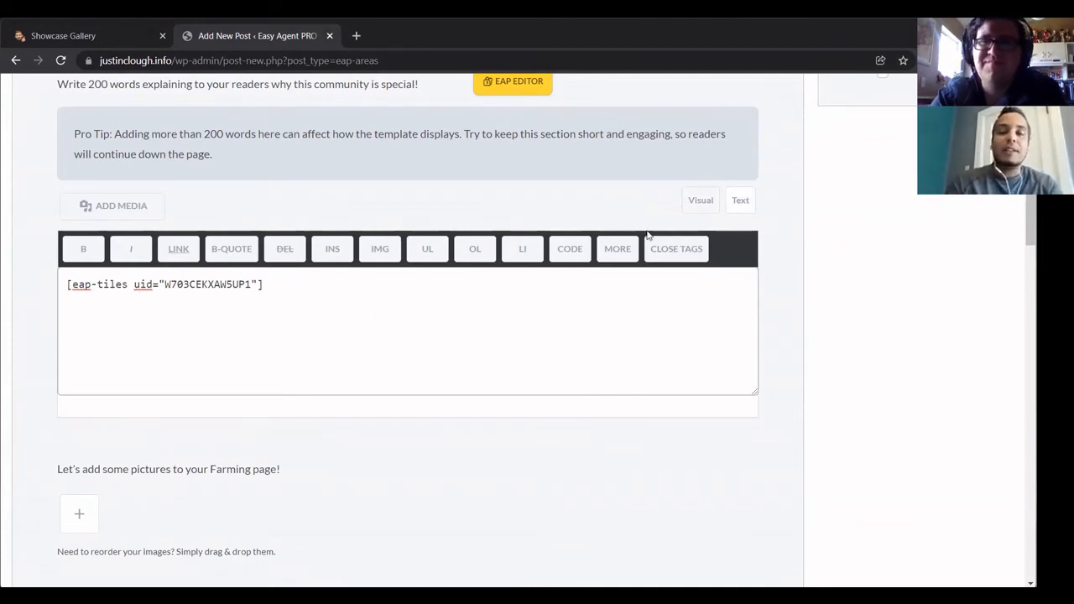
{"action": "left_click", "coordinate": [702, 201]}
- Publish the Webinar Test Farm page and review how the gallery tiles display beside the sign-up form on its live version
{"action": "scroll", "coordinate": [774, 220], "scroll_direction": "up", "scroll_amount": 3}
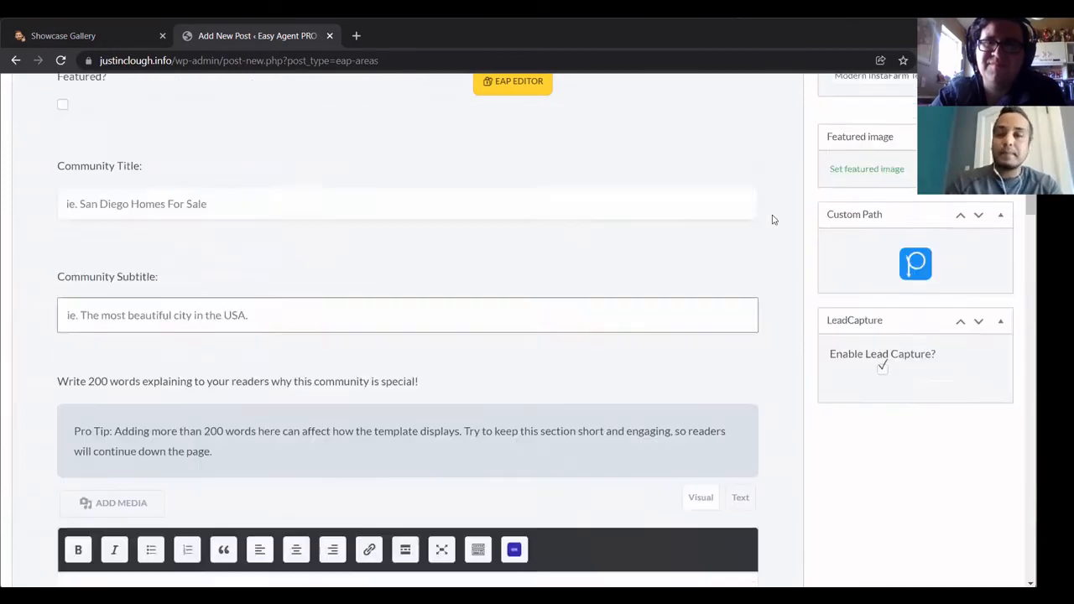
{"action": "scroll", "coordinate": [773, 219], "scroll_direction": "up", "scroll_amount": 8}
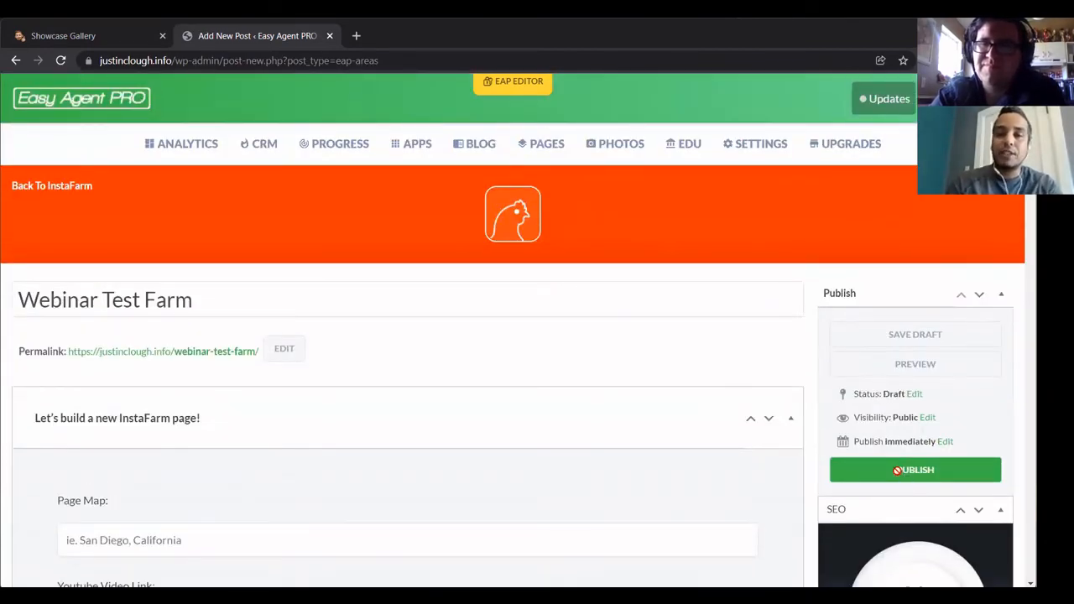
{"action": "left_click", "coordinate": [897, 471]}
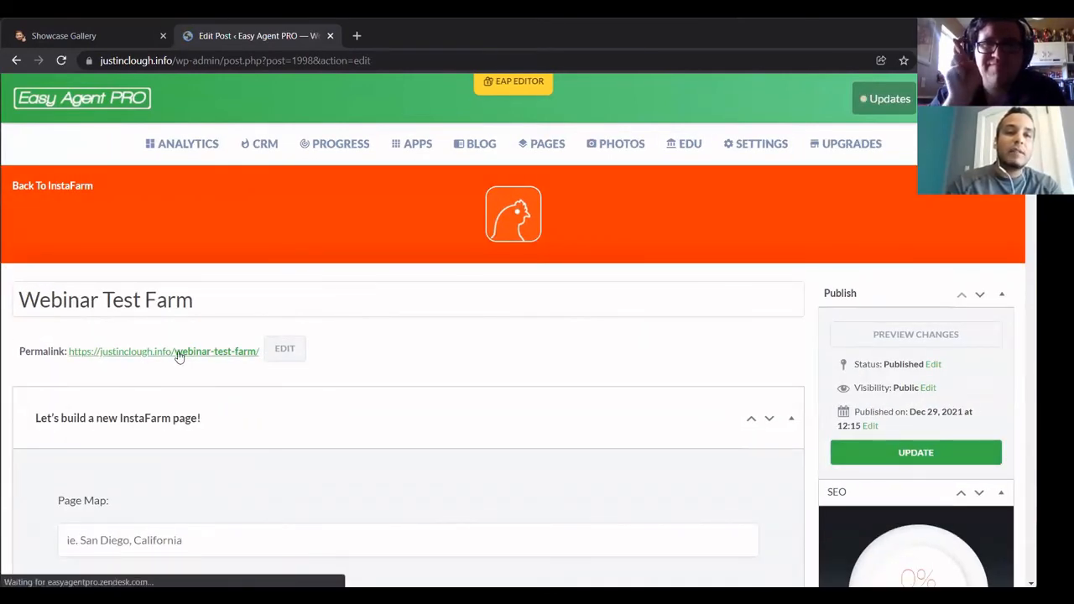
{"action": "left_click", "coordinate": [177, 353]}
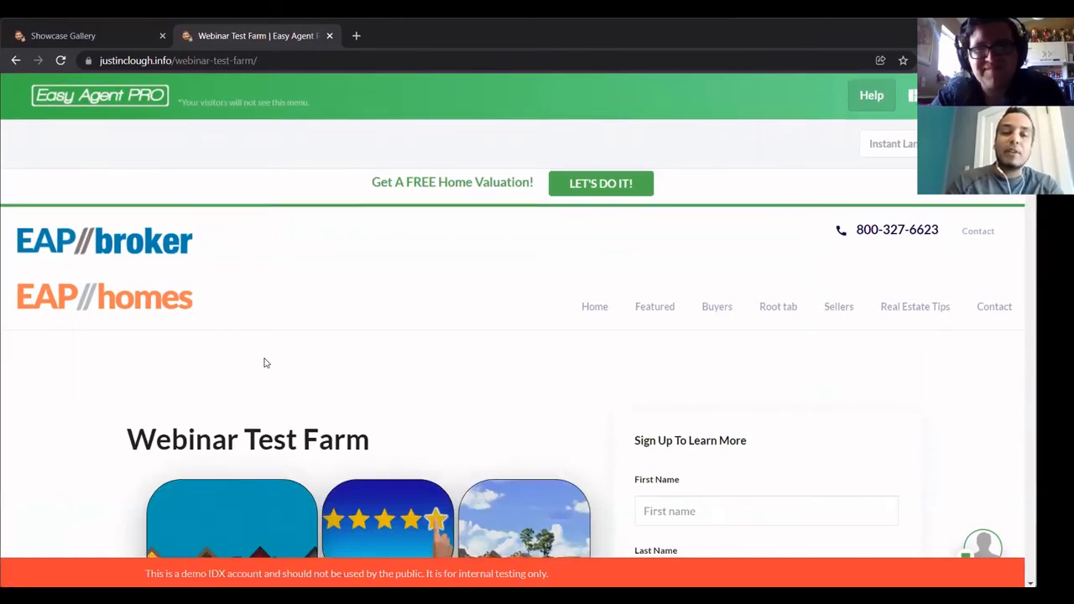
{"action": "scroll", "coordinate": [263, 362], "scroll_direction": "down", "scroll_amount": 5}
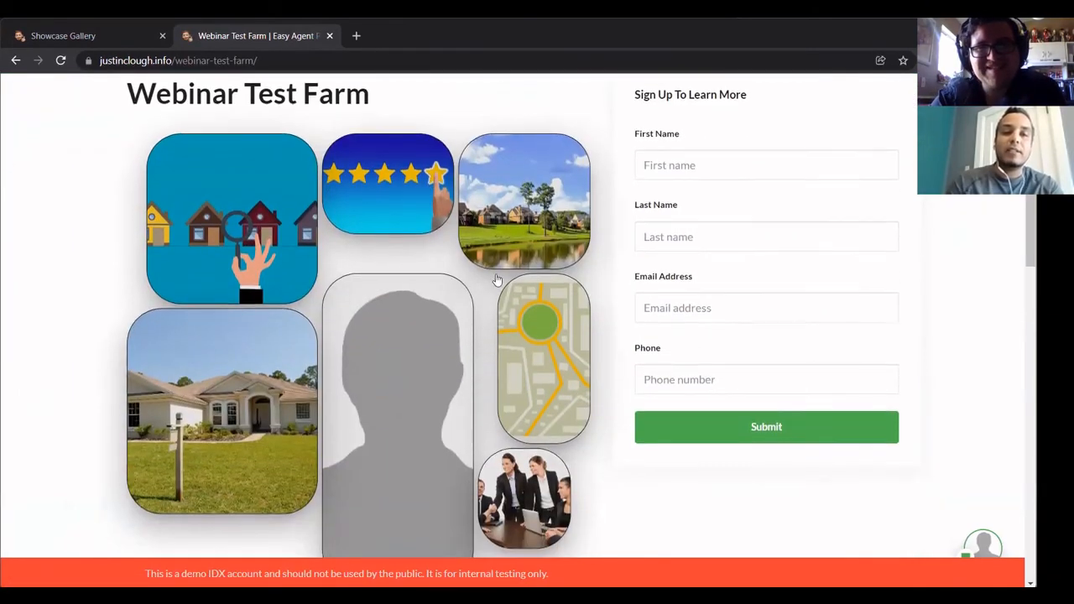
{"action": "scroll", "coordinate": [332, 322], "scroll_direction": "down", "scroll_amount": 3}
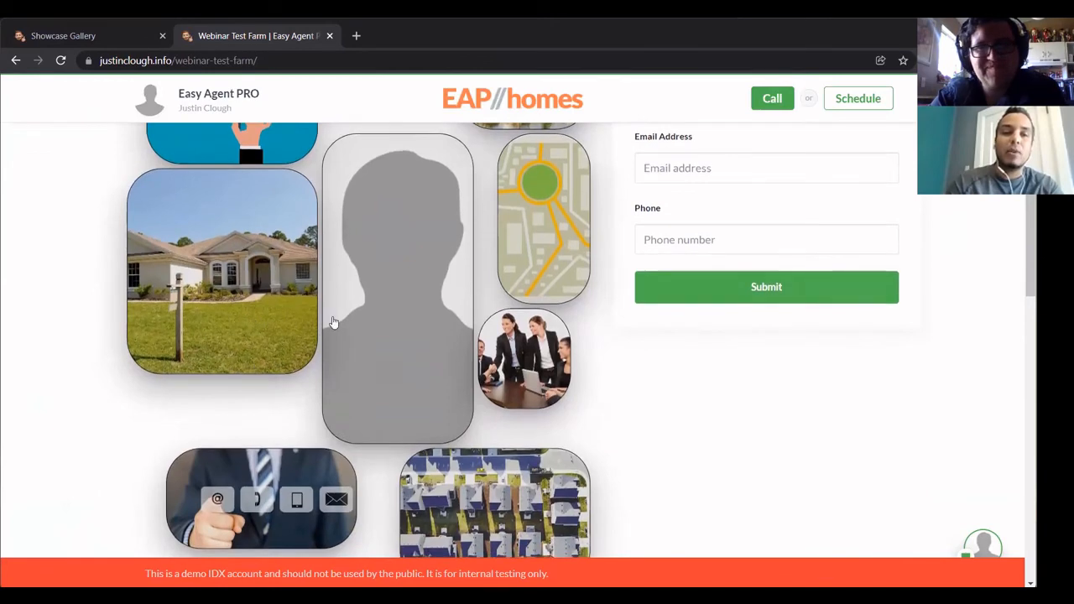
{"action": "scroll", "coordinate": [415, 302], "scroll_direction": "up", "scroll_amount": 2}
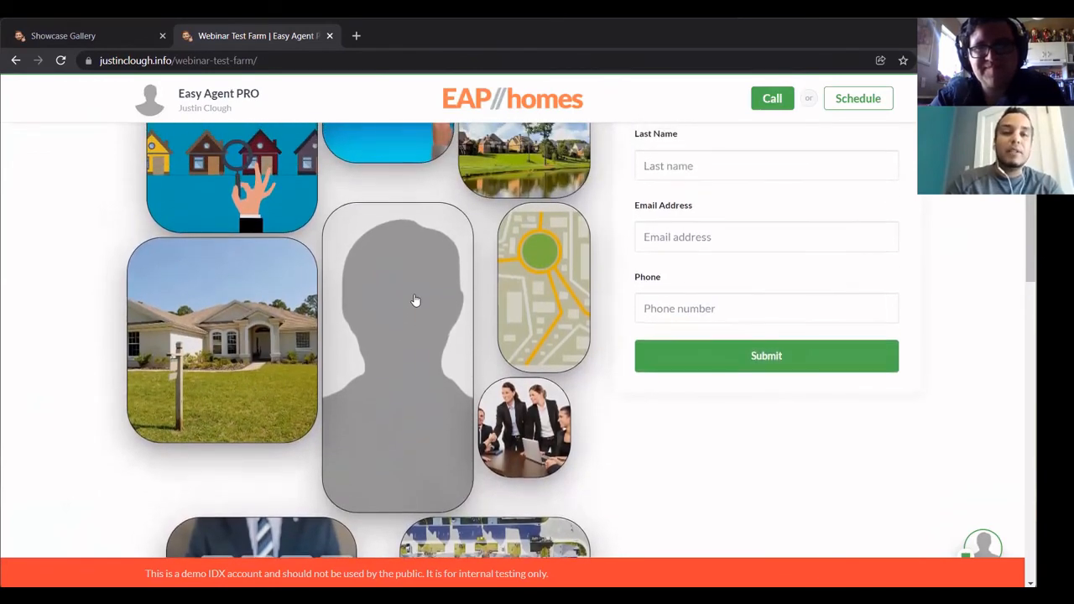
{"action": "scroll", "coordinate": [415, 301], "scroll_direction": "up", "scroll_amount": 2}
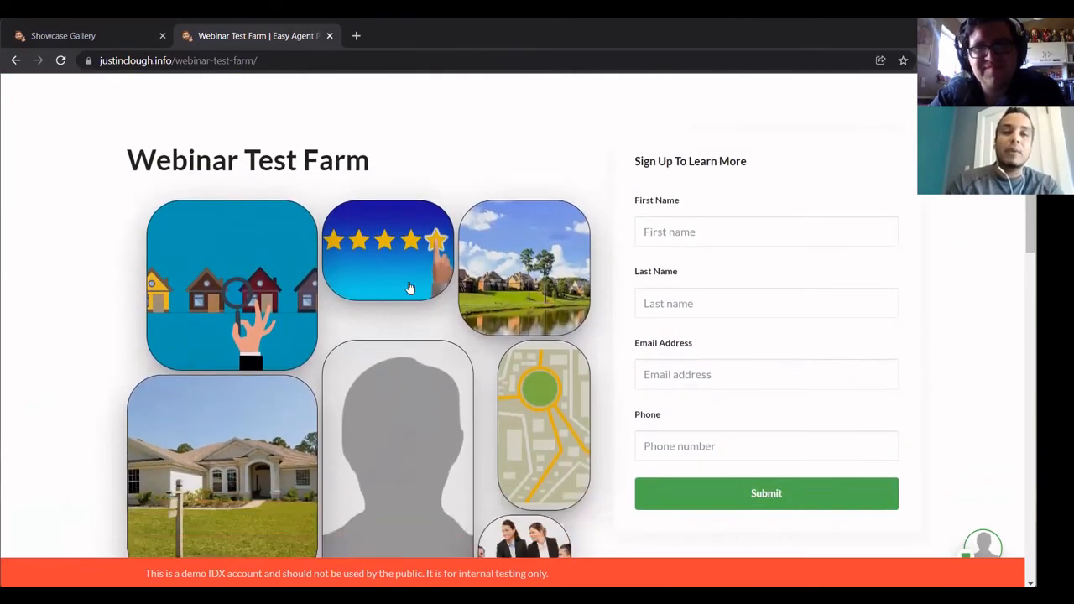
{"action": "scroll", "coordinate": [407, 302], "scroll_direction": "down", "scroll_amount": 2}
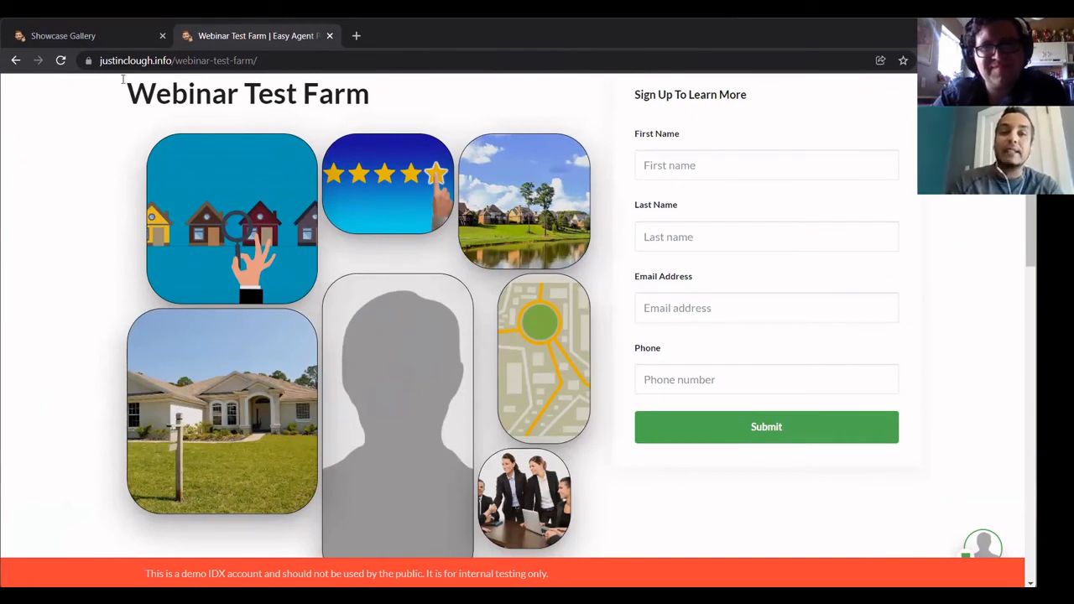
{"action": "scroll", "coordinate": [506, 187], "scroll_direction": "up", "scroll_amount": 5}
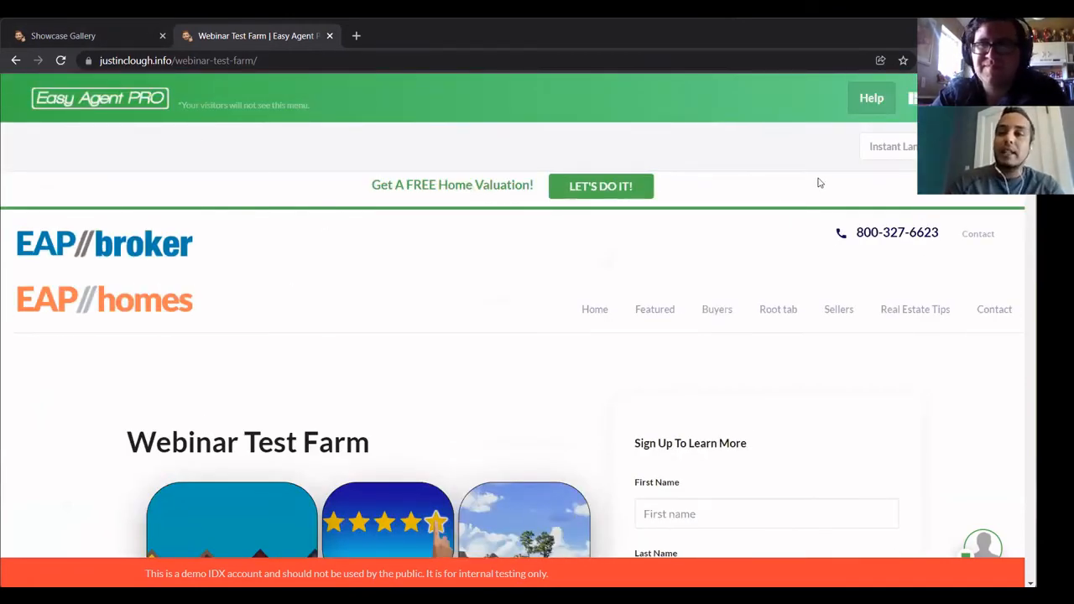
- Go to the site's homepage and open the IDX Listings section of the Homepages settings
{"action": "left_click", "coordinate": [152, 241]}
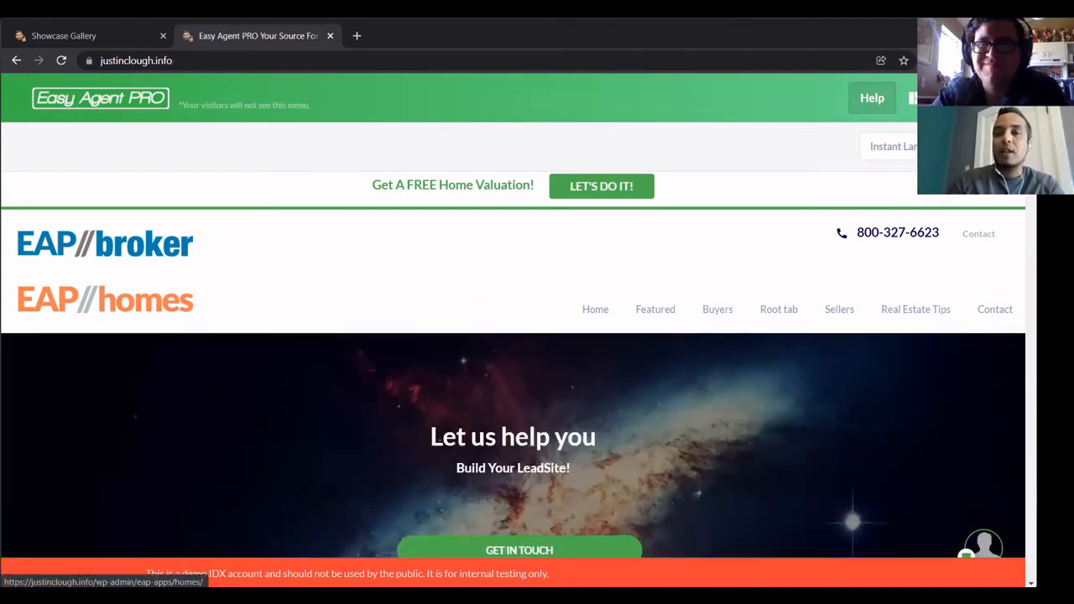
{"action": "left_click", "coordinate": [928, 98]}
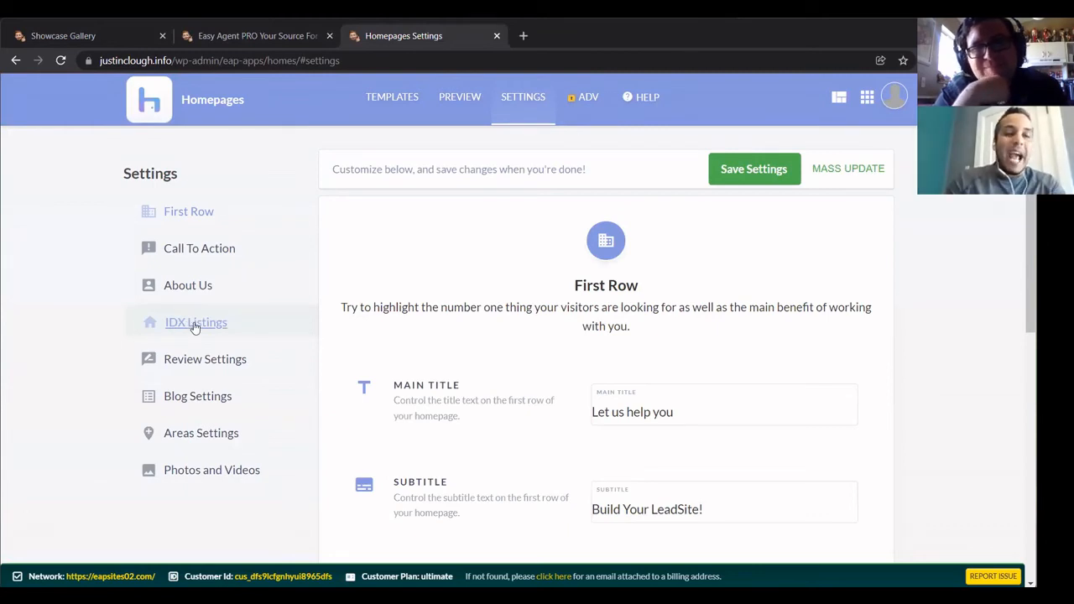
{"action": "left_click", "coordinate": [185, 327]}
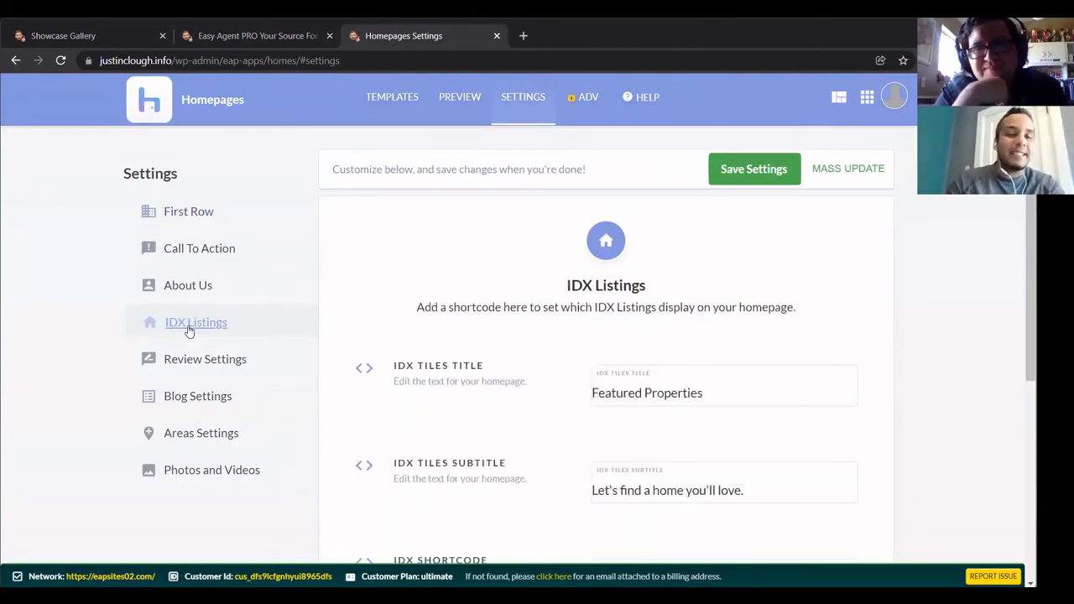
{"action": "scroll", "coordinate": [446, 422], "scroll_direction": "down", "scroll_amount": 3}
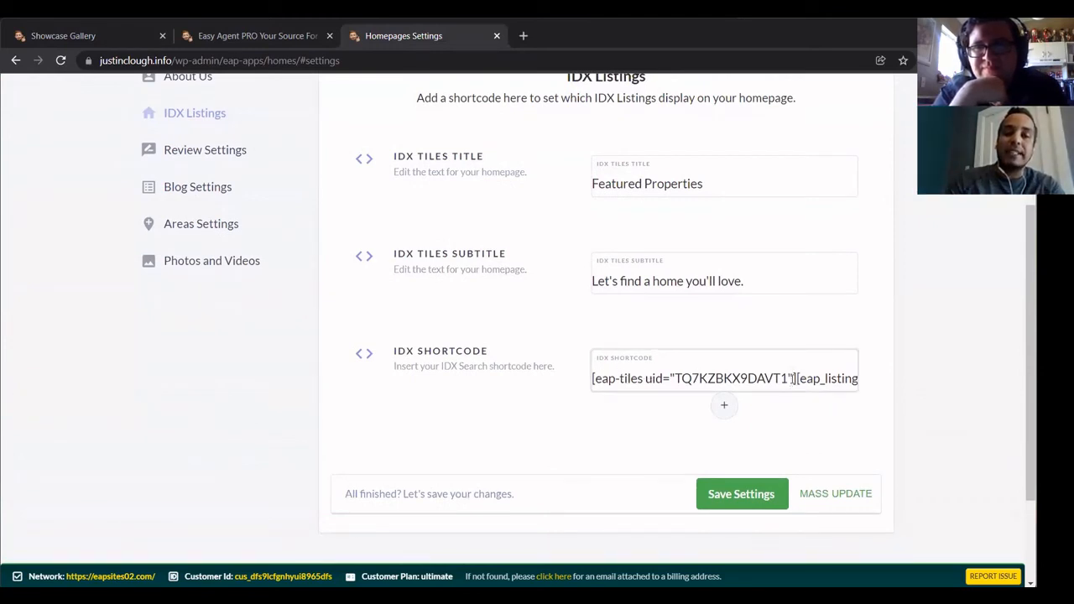
- Remove the existing eap-tiles and eap_listings shortcodes from the homepage's IDX Shortcode field
{"action": "mouse_move", "coordinate": [798, 379]}
{"action": "left_mouse_down"}
{"action": "mouse_move", "coordinate": [618, 386]}
{"action": "mouse_move", "coordinate": [796, 379]}
{"action": "left_mouse_up"}
{"action": "left_click", "coordinate": [620, 382]}
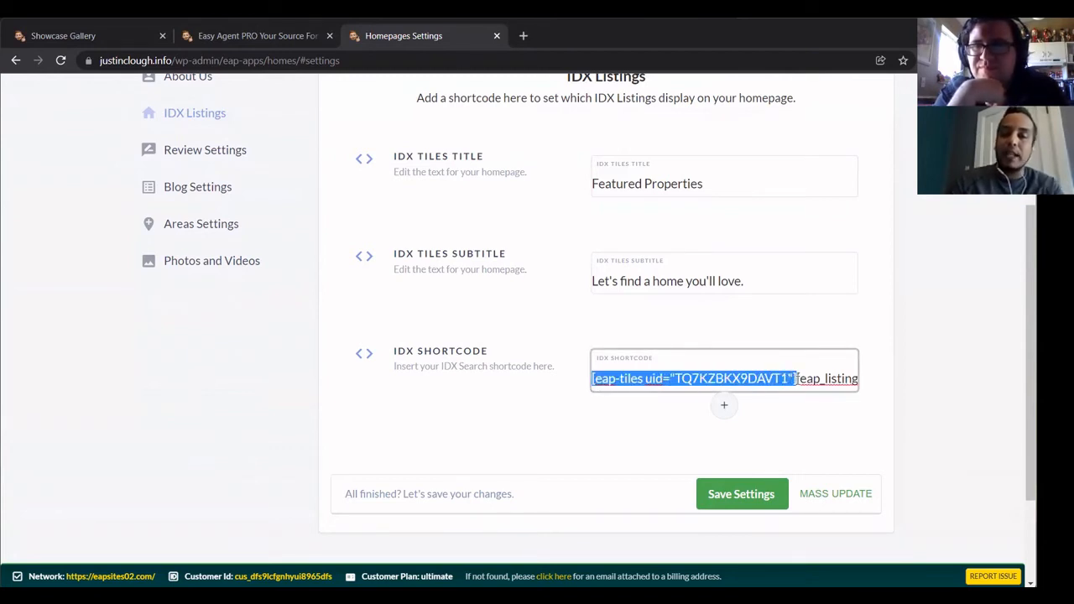
{"action": "key", "text": "BackSpace"}
{"action": "left_click_drag", "start_coordinate": [724, 379], "coordinate": [576, 383]}
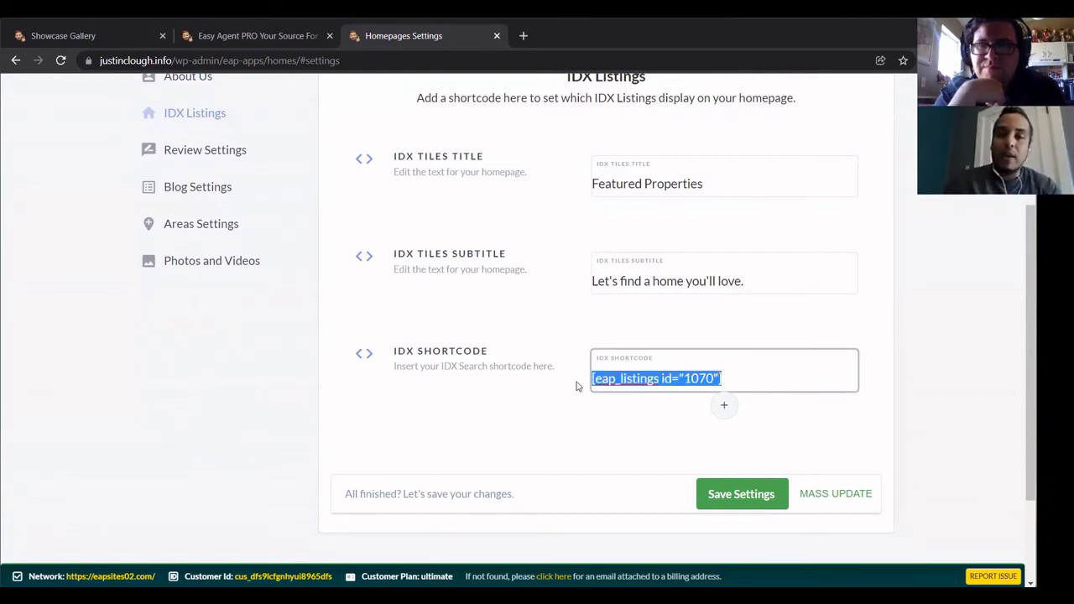
{"action": "key", "text": "BackSpace"}
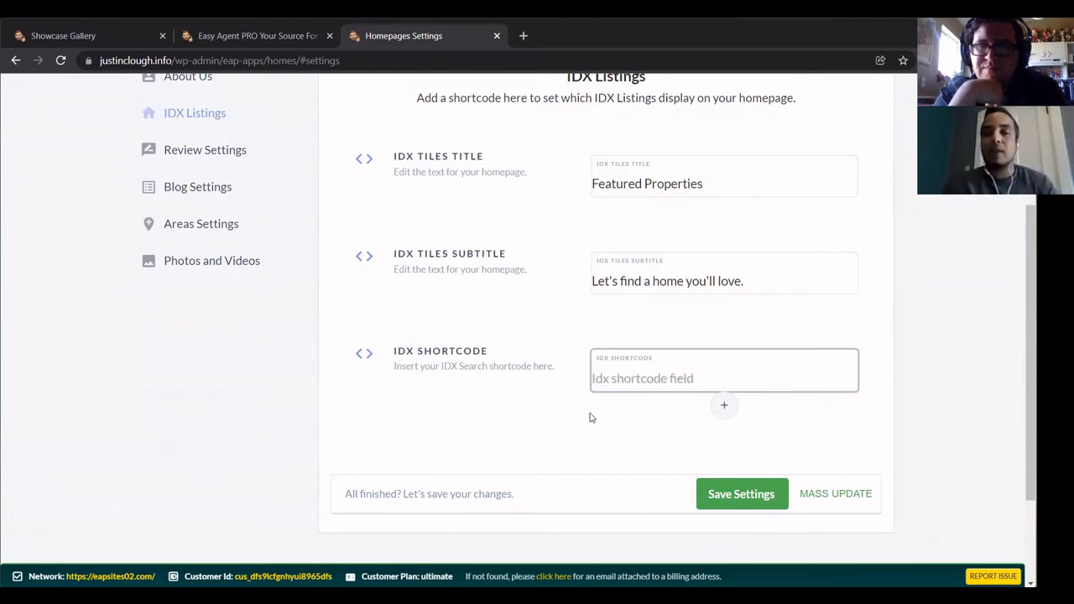
{"action": "left_click", "coordinate": [587, 417]}
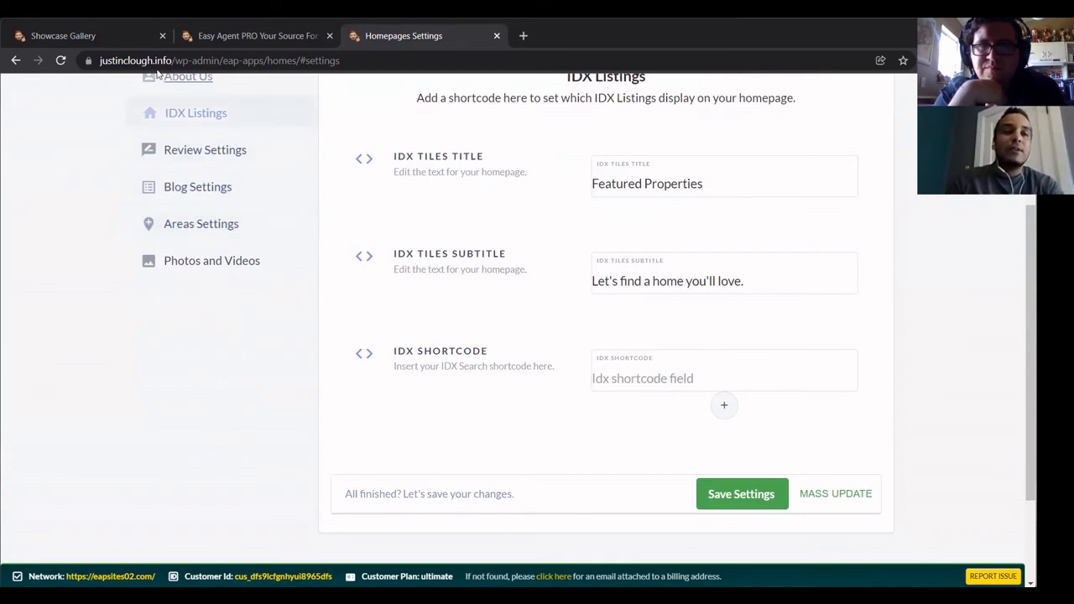
- Copy the Organized Chaos shortcode from the Showcase Gallery list and paste it into the homepage's IDX Shortcode field
{"action": "left_click", "coordinate": [91, 36]}
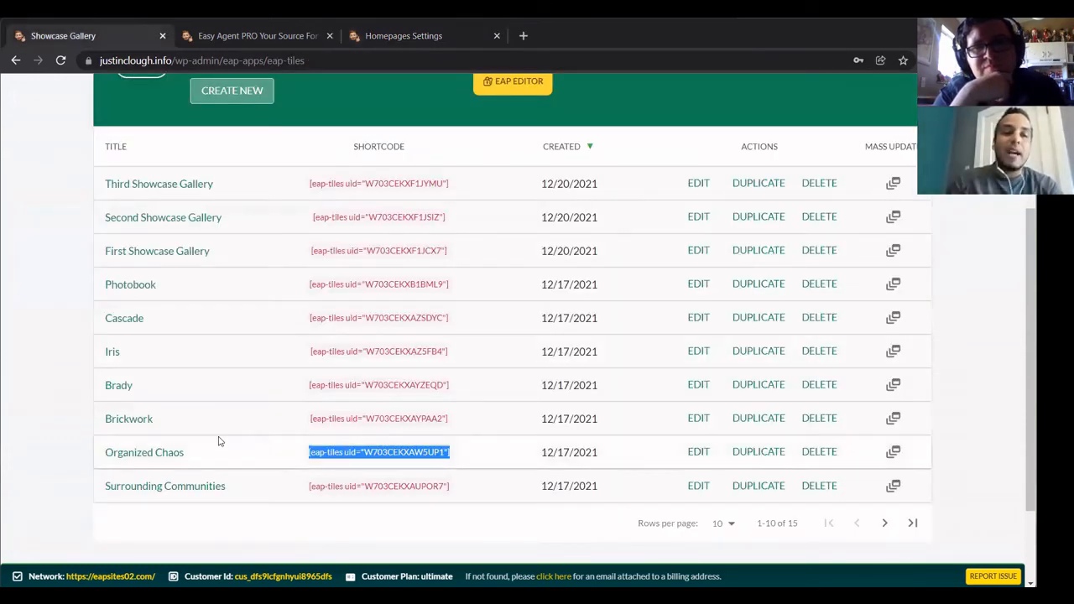
{"action": "left_click", "coordinate": [360, 450]}
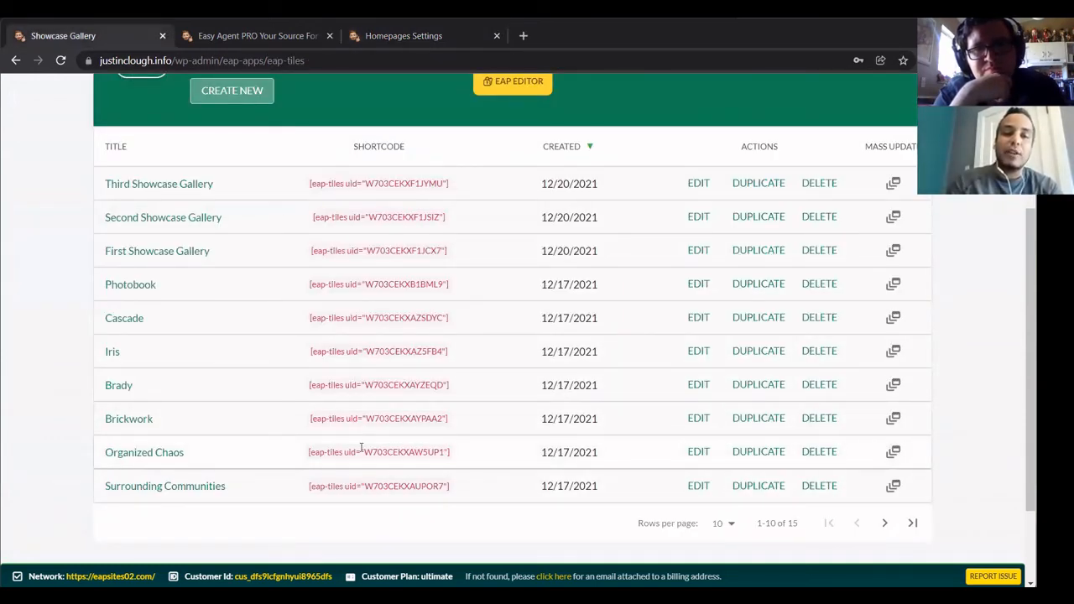
{"action": "left_click", "coordinate": [361, 451]}
{"action": "right_click", "coordinate": [361, 452]}
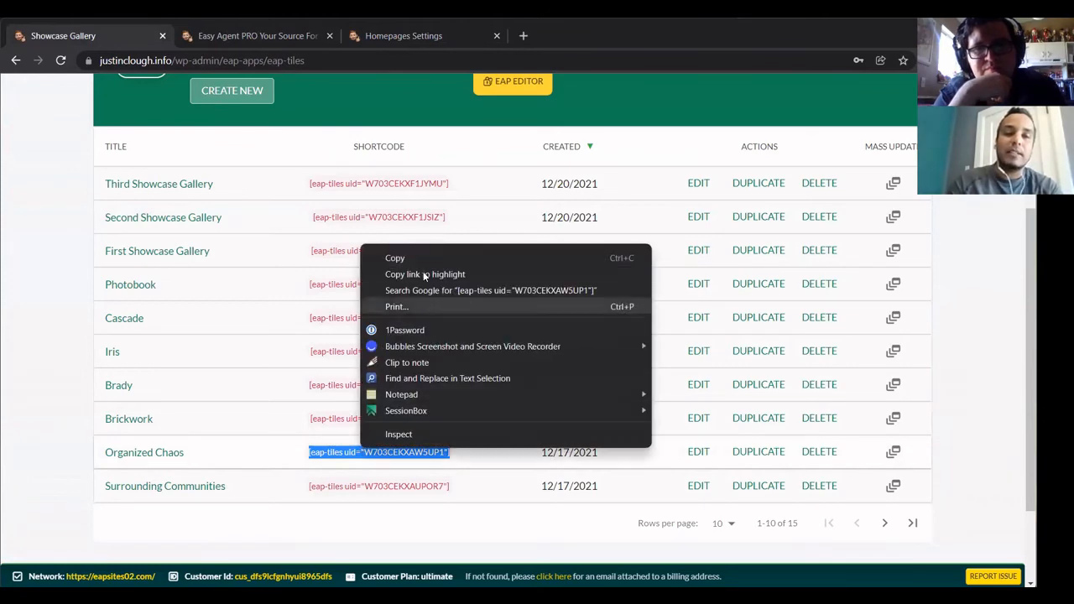
{"action": "left_click", "coordinate": [424, 261]}
{"action": "left_click", "coordinate": [253, 36]}
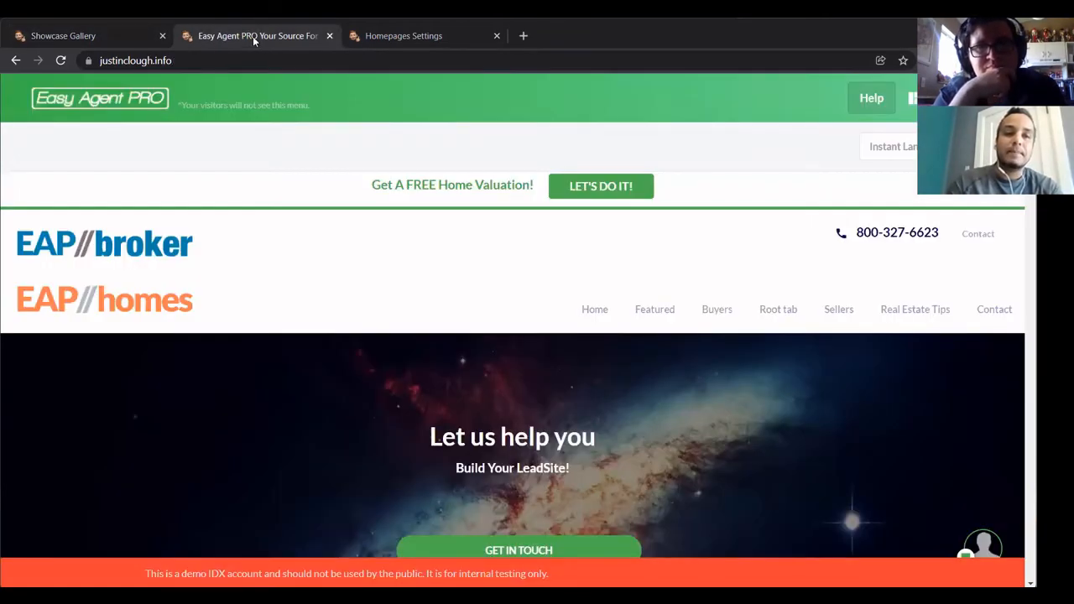
{"action": "left_click", "coordinate": [389, 39]}
{"action": "left_click", "coordinate": [611, 353]}
{"action": "key", "text": "ctrl+v"}
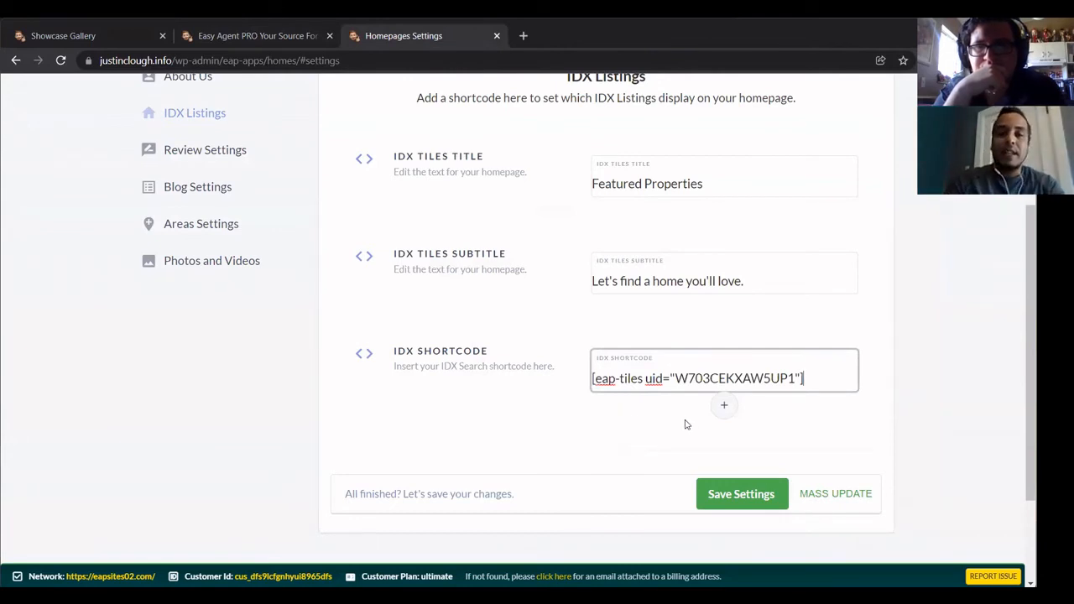
- Add the saved Disney area listings shortcode after the gallery shortcode in the homepage's IDX Shortcode field and save the settings
{"action": "left_click", "coordinate": [727, 408]}
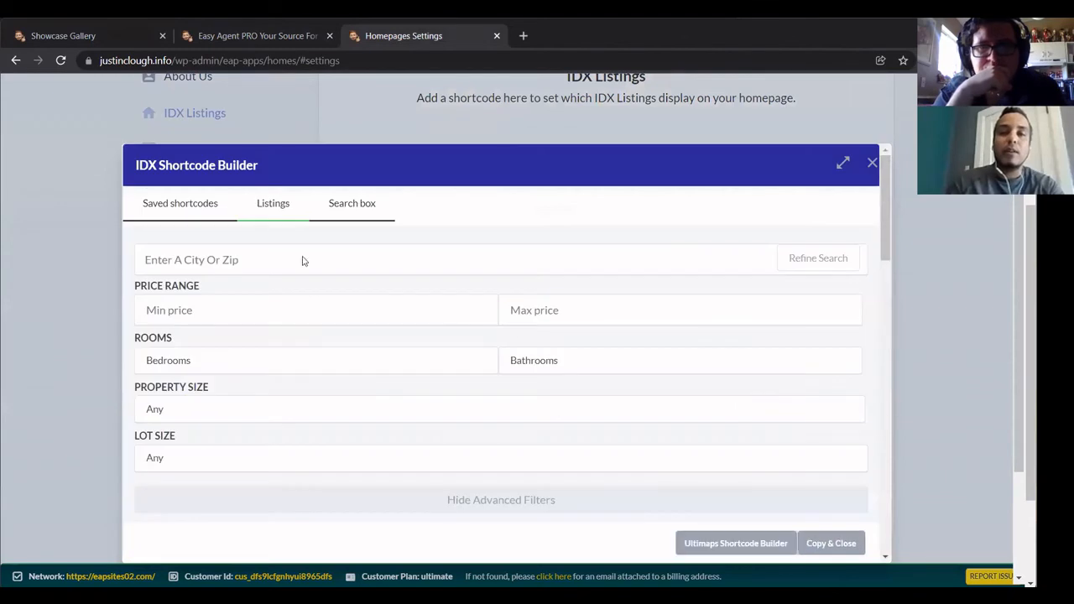
{"action": "left_click", "coordinate": [195, 214]}
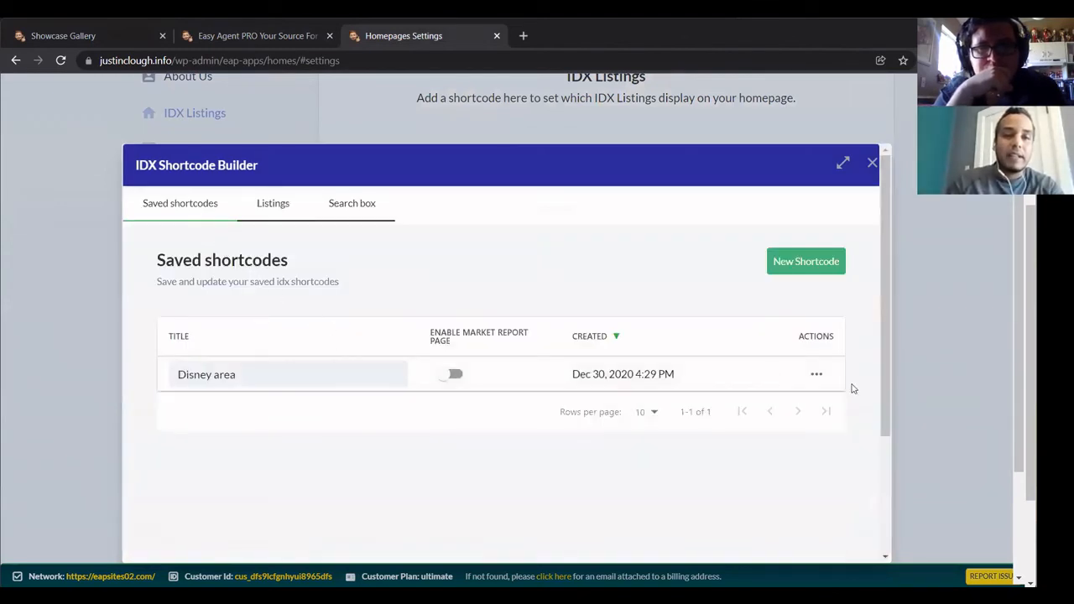
{"action": "left_click", "coordinate": [814, 374]}
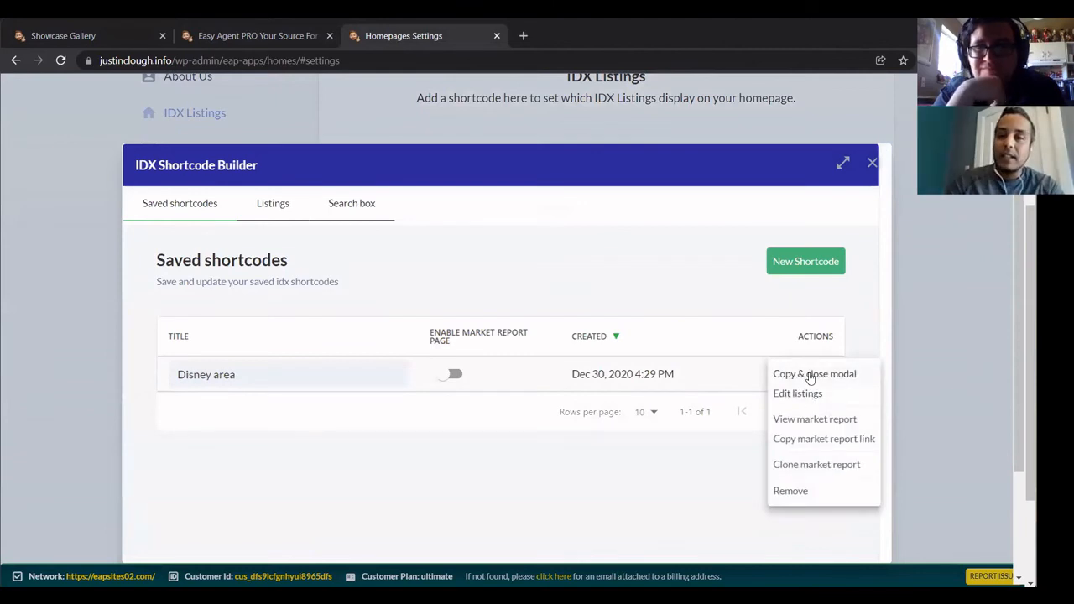
{"action": "left_click", "coordinate": [821, 373]}
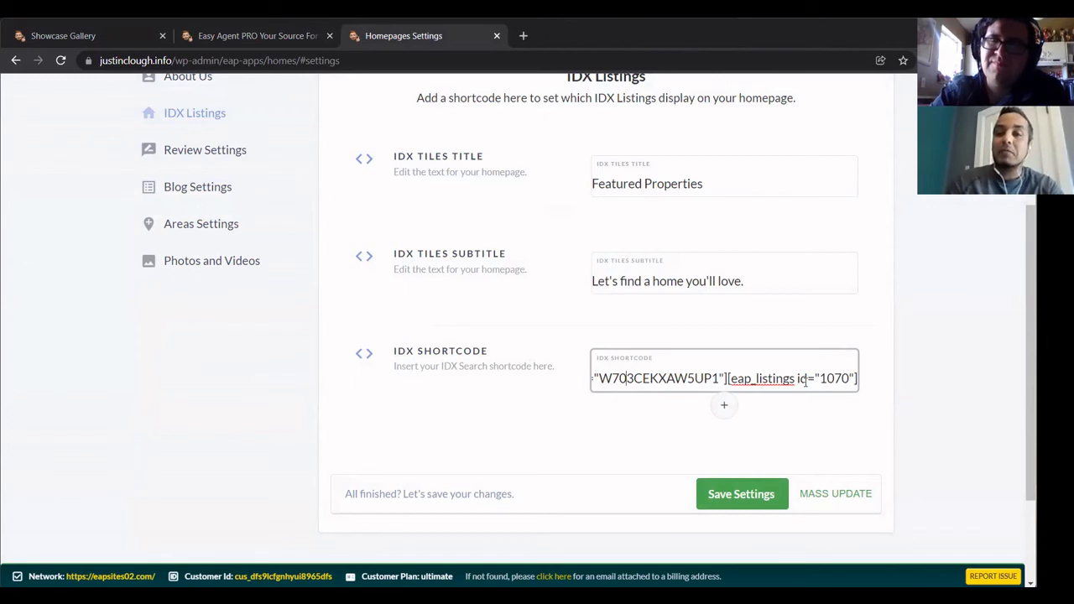
{"action": "left_click", "coordinate": [757, 494]}
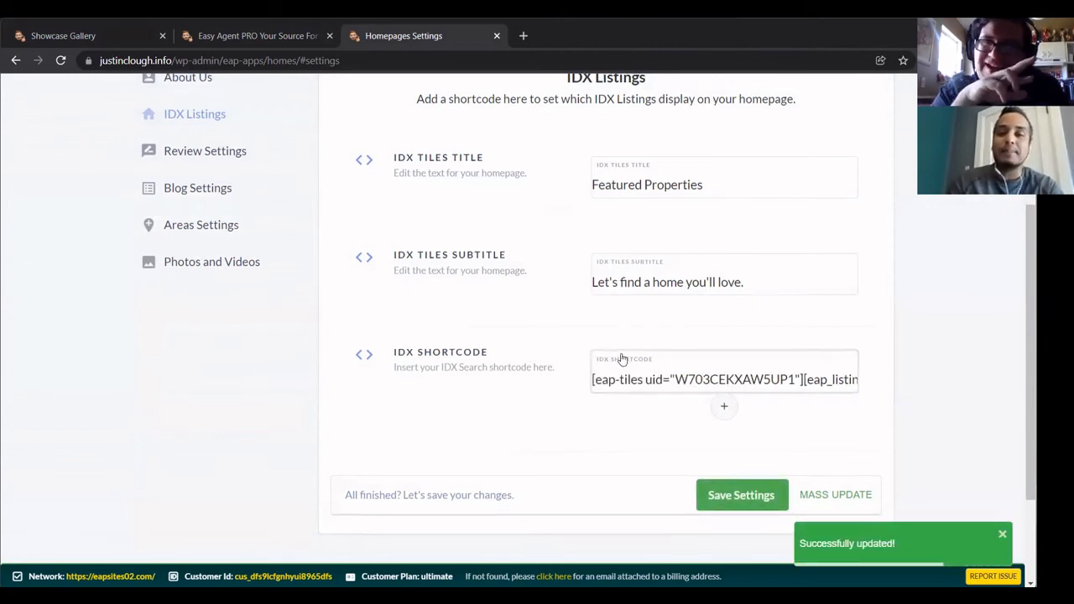
{"action": "scroll", "coordinate": [621, 357], "scroll_direction": "up", "scroll_amount": 3}
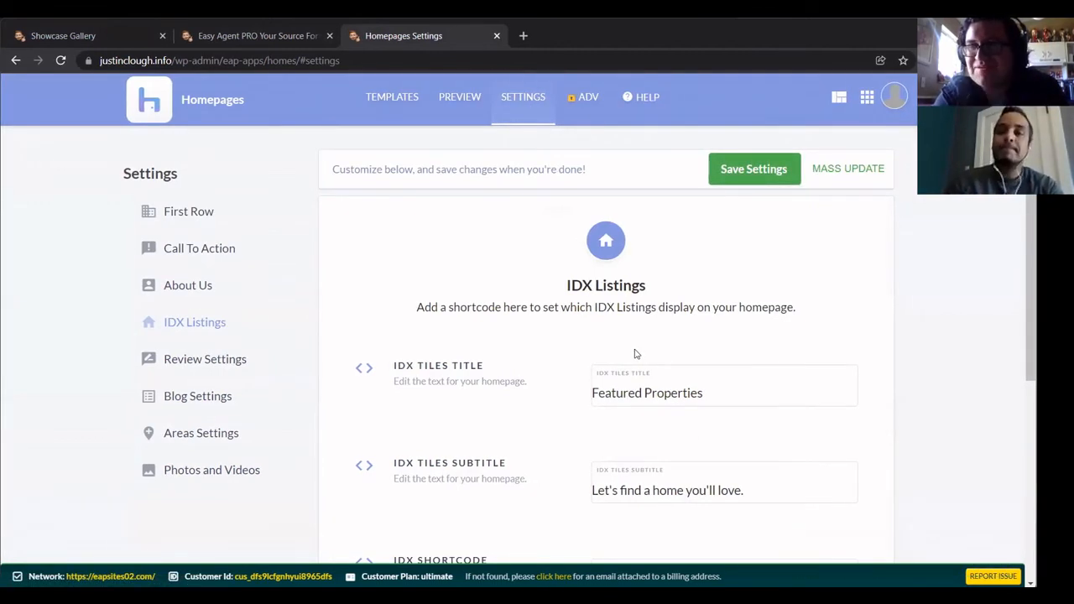
- Reload the live homepage and examine the gallery tiles, map and property listings under Featured Properties
{"action": "left_click", "coordinate": [226, 37]}
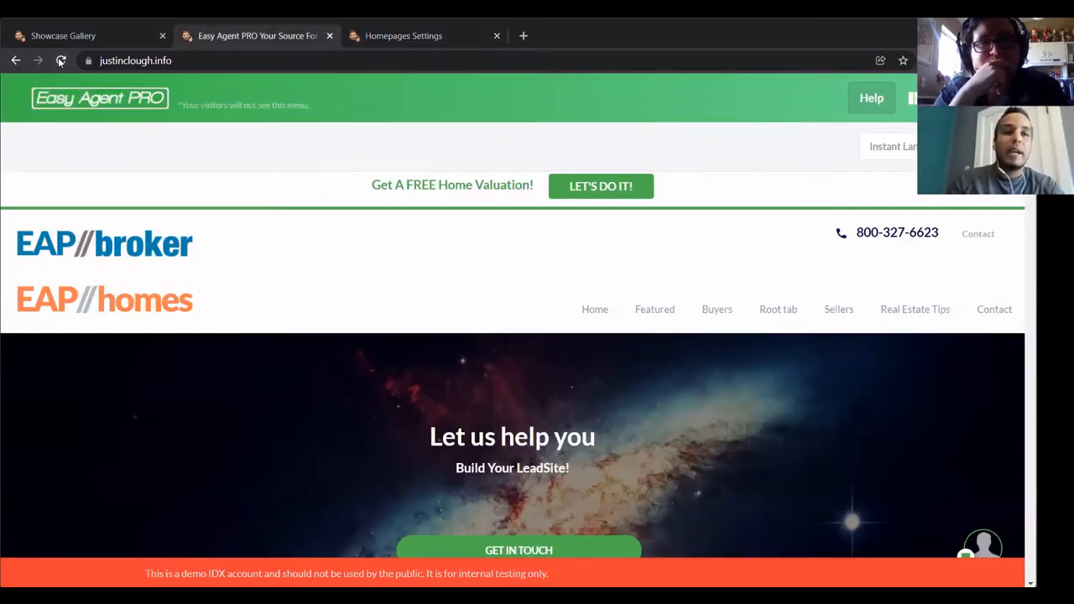
{"action": "left_click", "coordinate": [61, 61]}
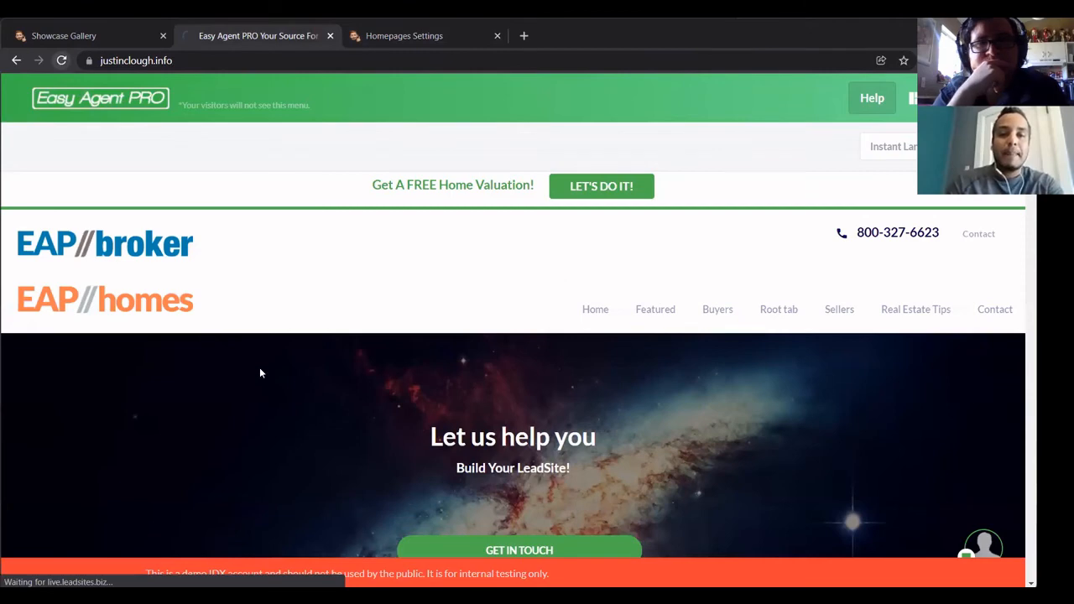
{"action": "scroll", "coordinate": [261, 373], "scroll_direction": "down", "scroll_amount": 3}
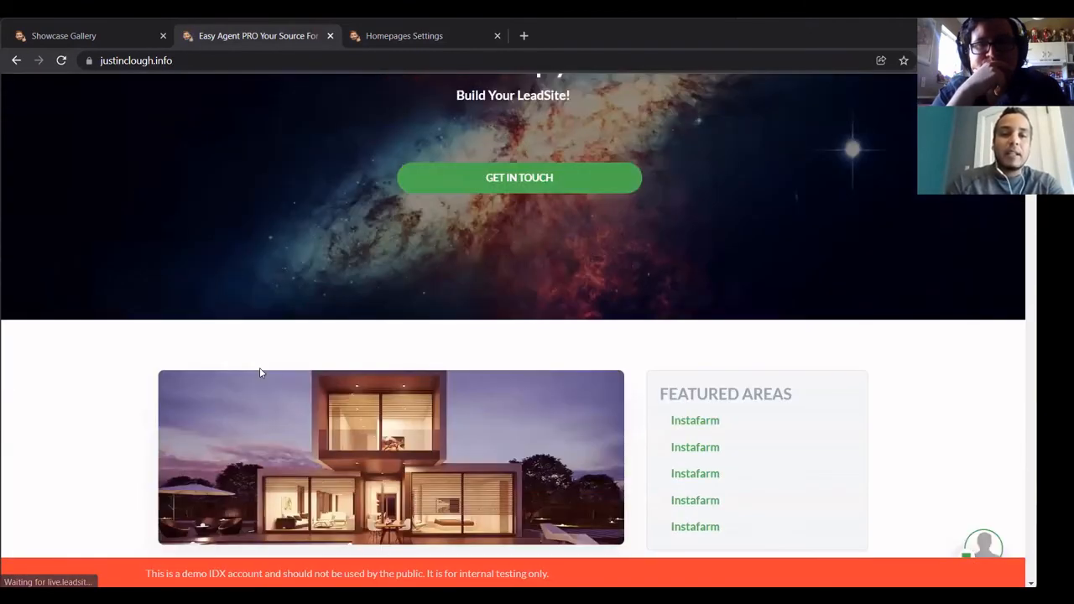
{"action": "scroll", "coordinate": [356, 348], "scroll_direction": "down", "scroll_amount": 2}
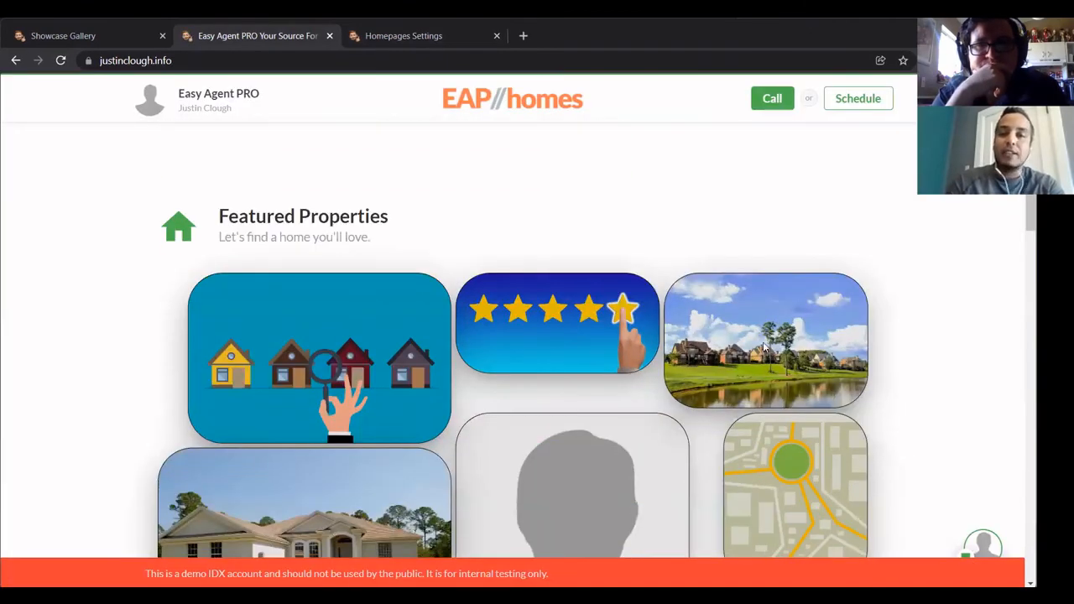
{"action": "scroll", "coordinate": [324, 394], "scroll_direction": "down", "scroll_amount": 2}
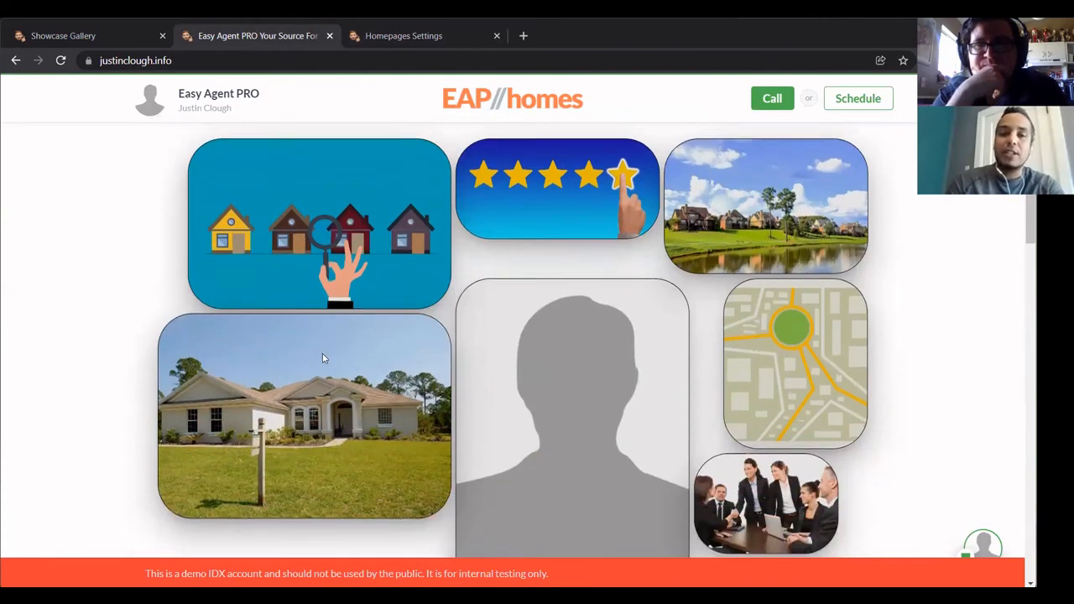
{"action": "scroll", "coordinate": [324, 395], "scroll_direction": "down", "scroll_amount": 2}
{"action": "scroll", "coordinate": [708, 425], "scroll_direction": "down", "scroll_amount": 1}
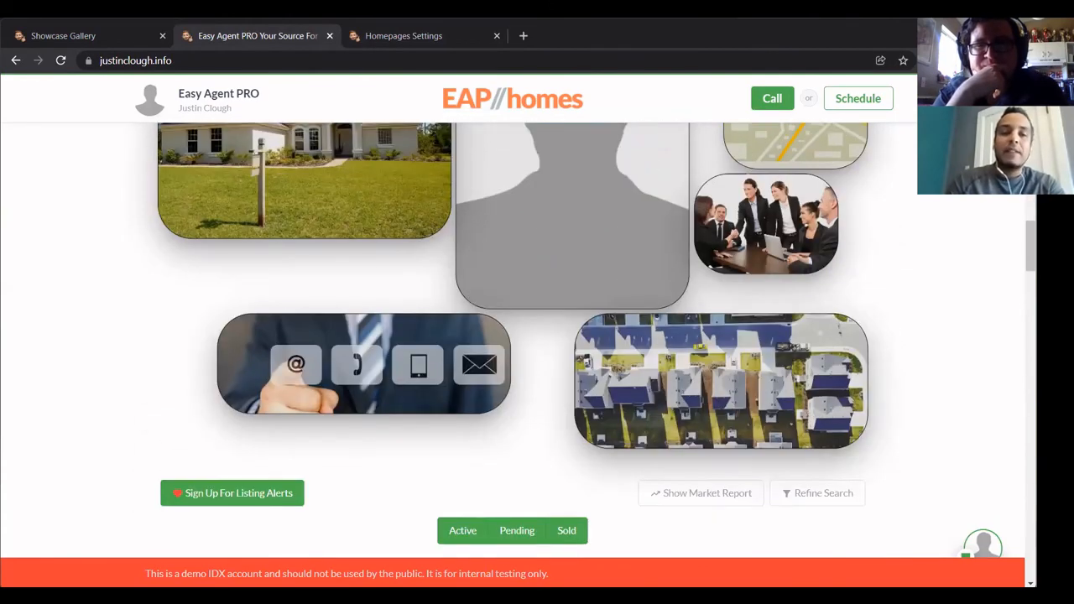
{"action": "scroll", "coordinate": [126, 276], "scroll_direction": "down", "scroll_amount": 1}
{"action": "scroll", "coordinate": [85, 298], "scroll_direction": "down", "scroll_amount": 3}
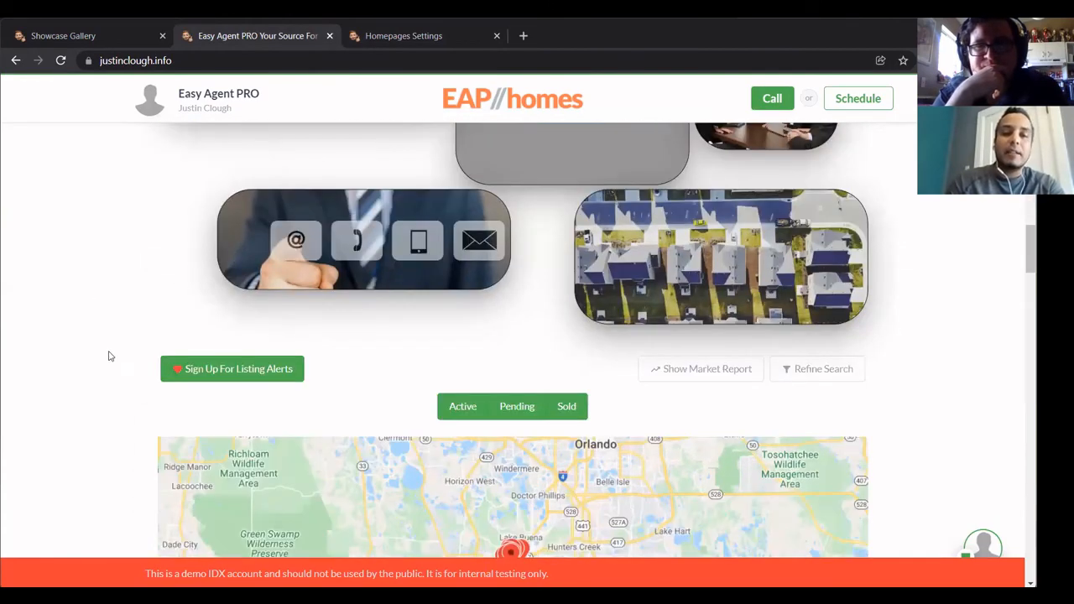
{"action": "scroll", "coordinate": [213, 385], "scroll_direction": "down", "scroll_amount": 3}
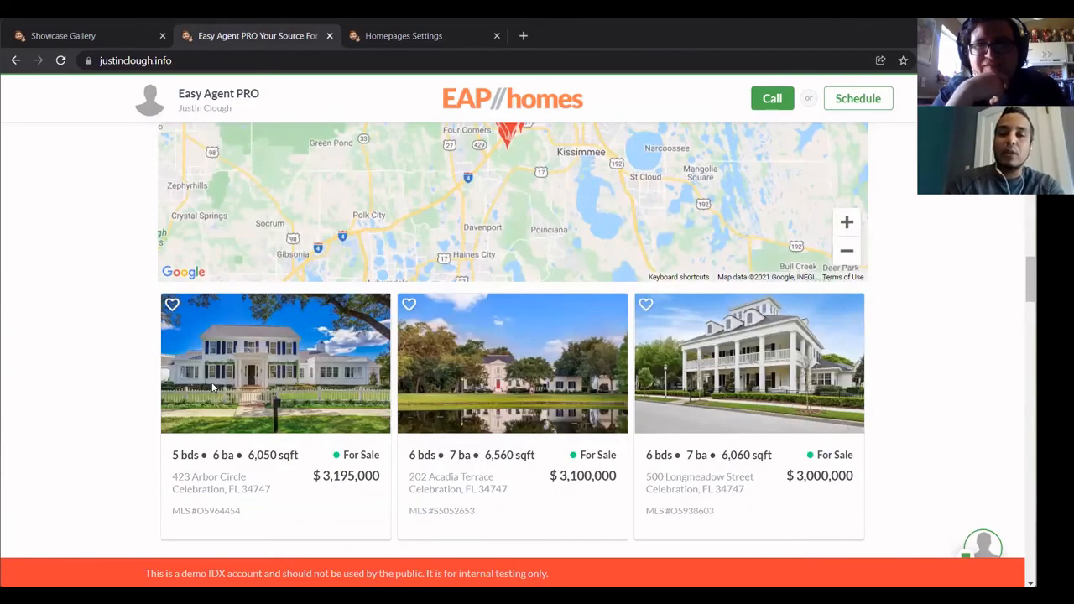
{"action": "scroll", "coordinate": [784, 506], "scroll_direction": "down", "scroll_amount": 5}
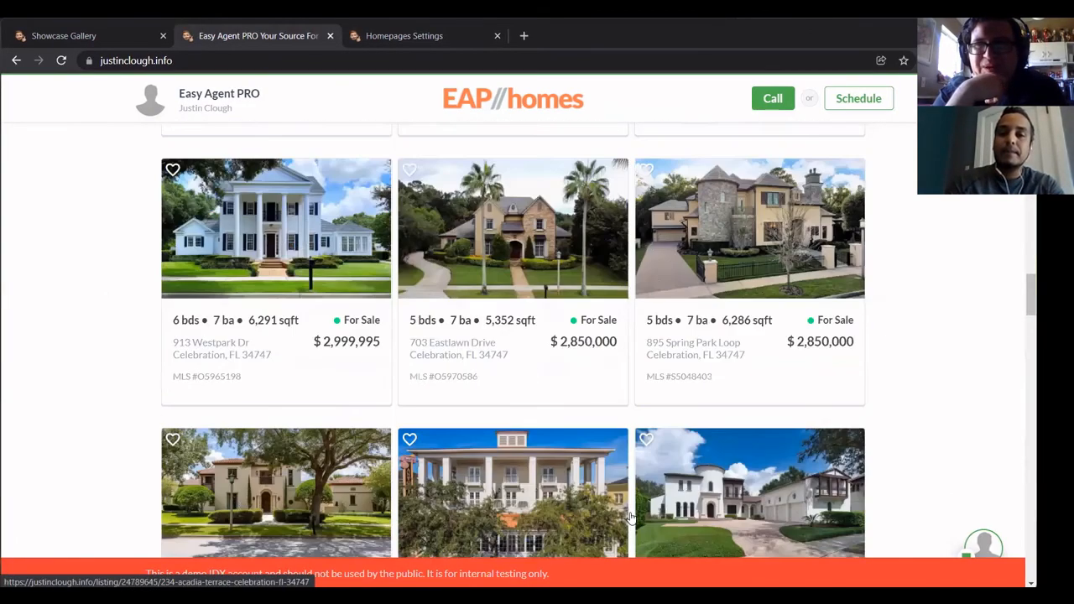
{"action": "scroll", "coordinate": [316, 506], "scroll_direction": "down", "scroll_amount": 3}
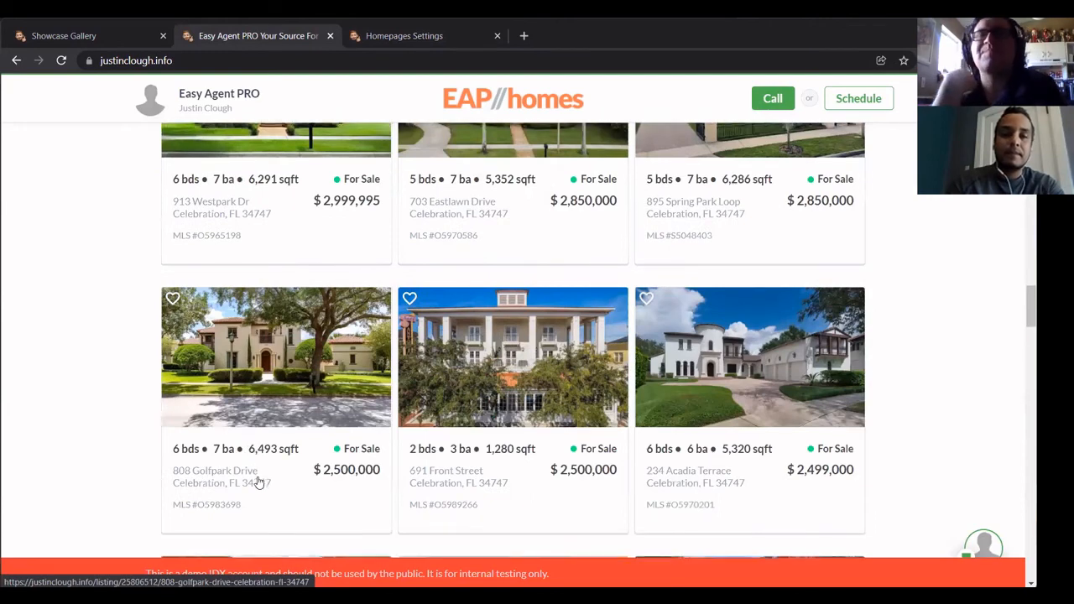
{"action": "scroll", "coordinate": [80, 469], "scroll_direction": "down", "scroll_amount": 1}
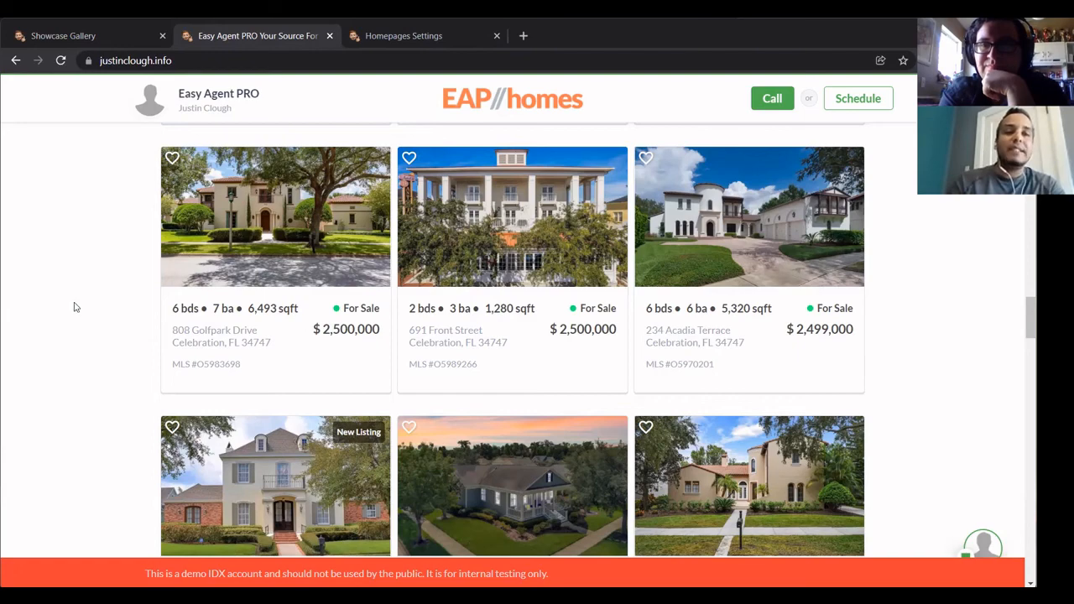
- Review the live homepage again from its header through the featured areas and review section to the Featured Properties gallery
{"action": "scroll", "coordinate": [78, 308], "scroll_direction": "up", "scroll_amount": 10}
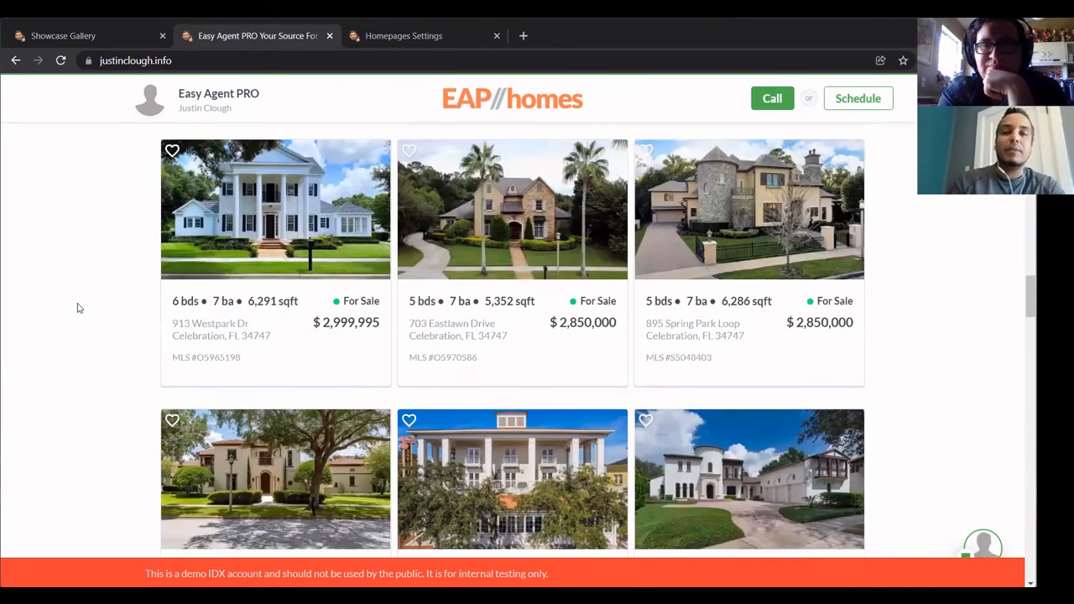
{"action": "scroll", "coordinate": [78, 309], "scroll_direction": "up", "scroll_amount": 8}
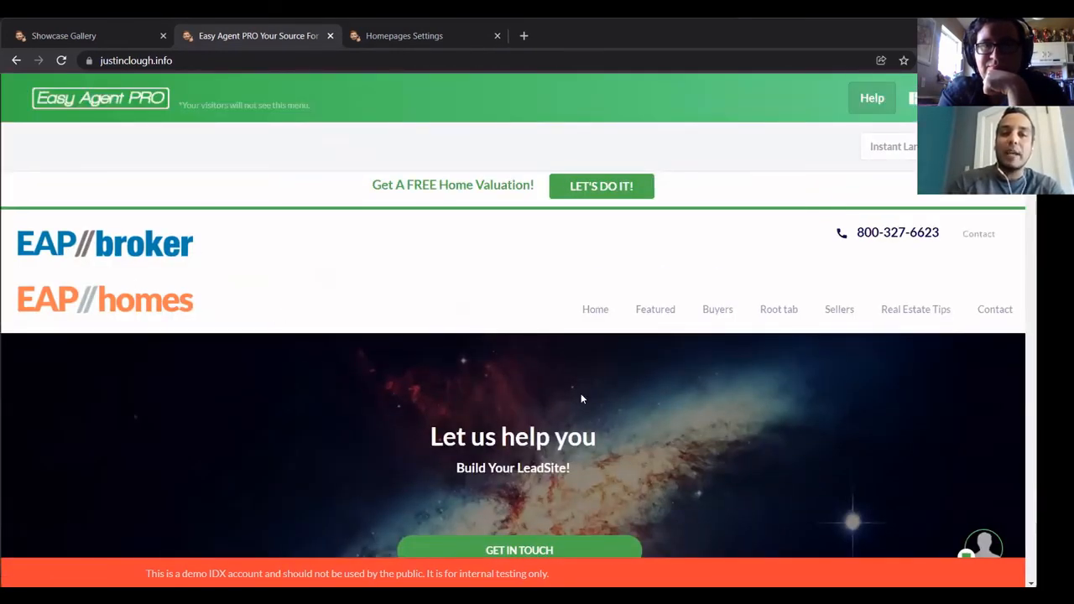
{"action": "scroll", "coordinate": [553, 428], "scroll_direction": "down", "scroll_amount": 3}
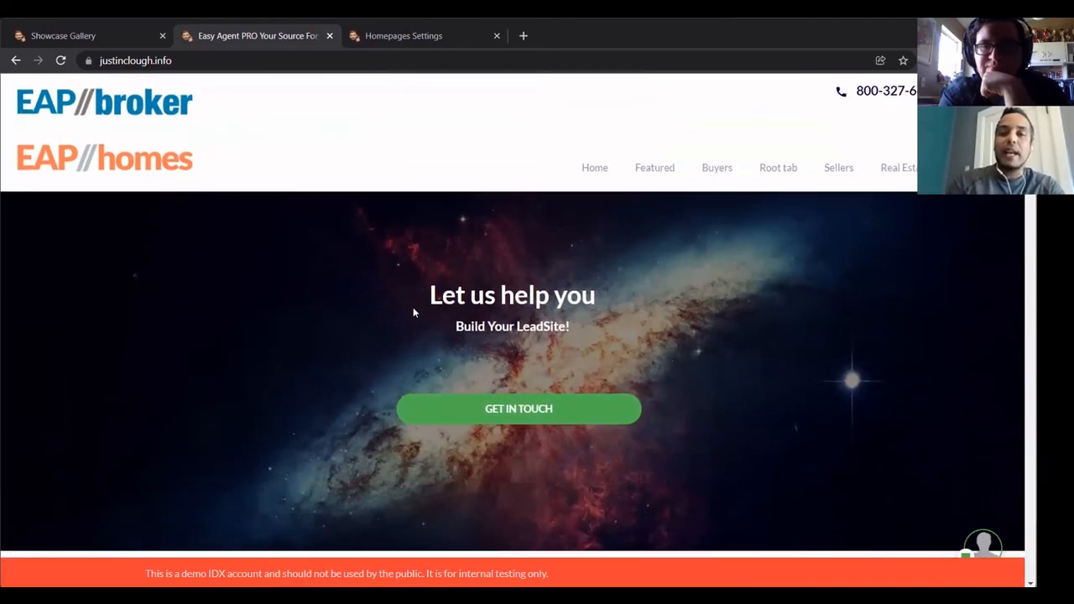
{"action": "scroll", "coordinate": [392, 337], "scroll_direction": "down", "scroll_amount": 3}
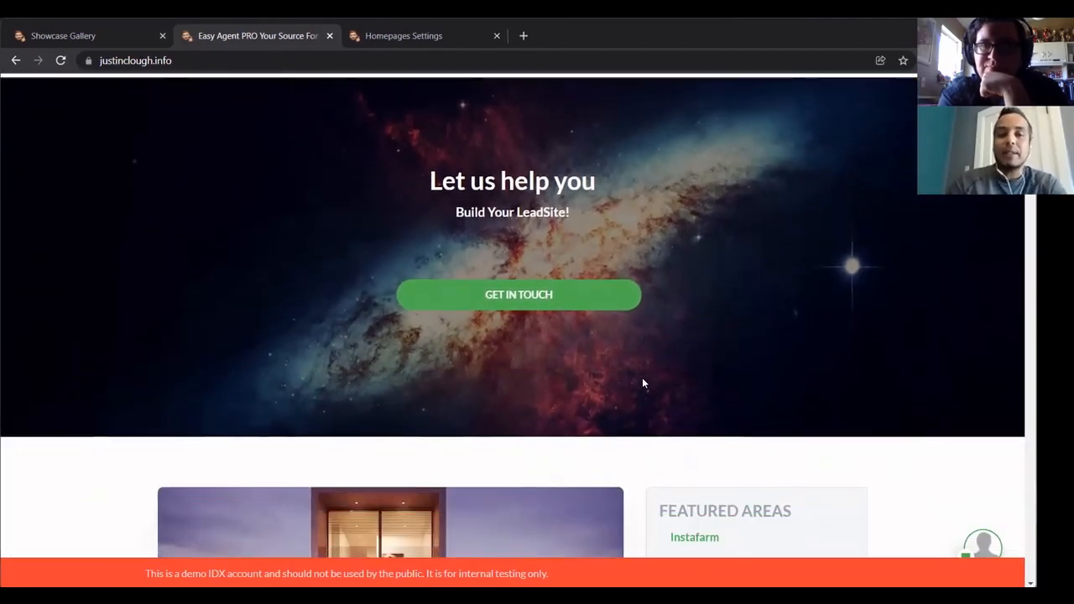
{"action": "scroll", "coordinate": [619, 349], "scroll_direction": "down", "scroll_amount": 3}
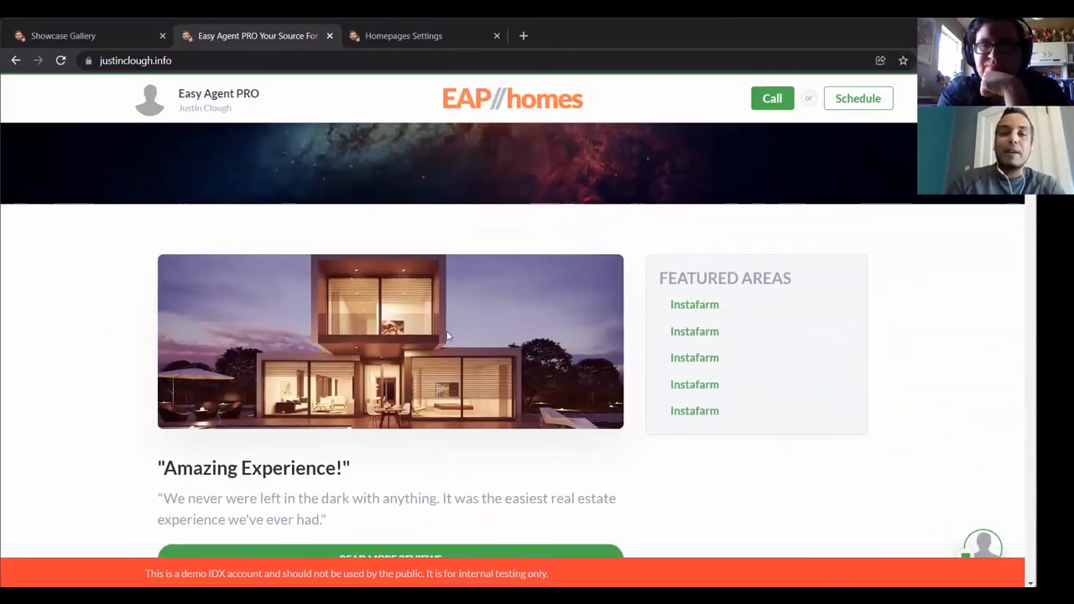
{"action": "scroll", "coordinate": [456, 437], "scroll_direction": "down", "scroll_amount": 3}
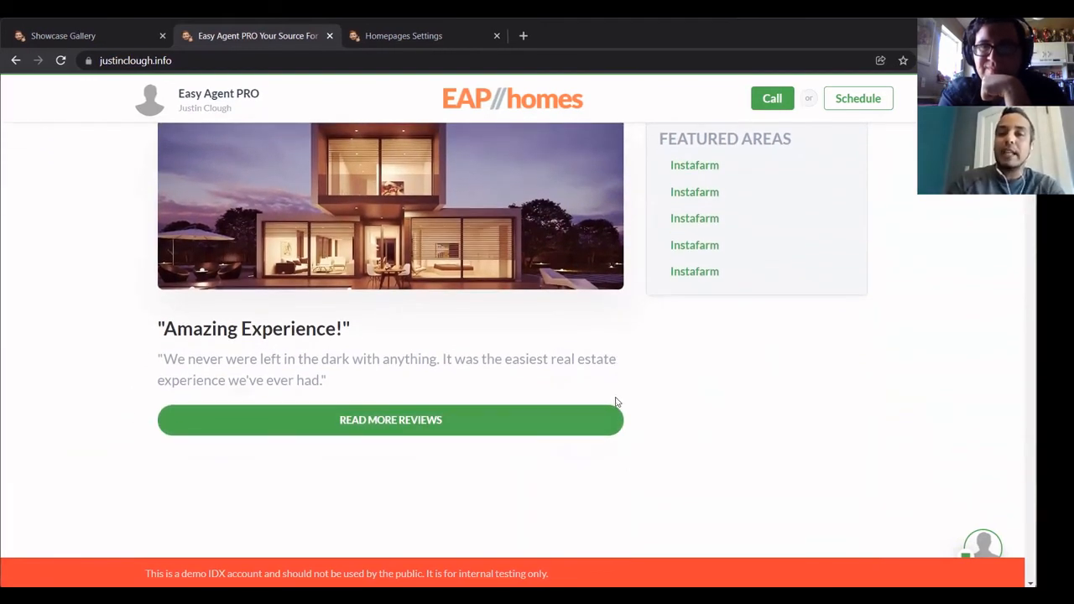
{"action": "scroll", "coordinate": [629, 453], "scroll_direction": "down", "scroll_amount": 10}
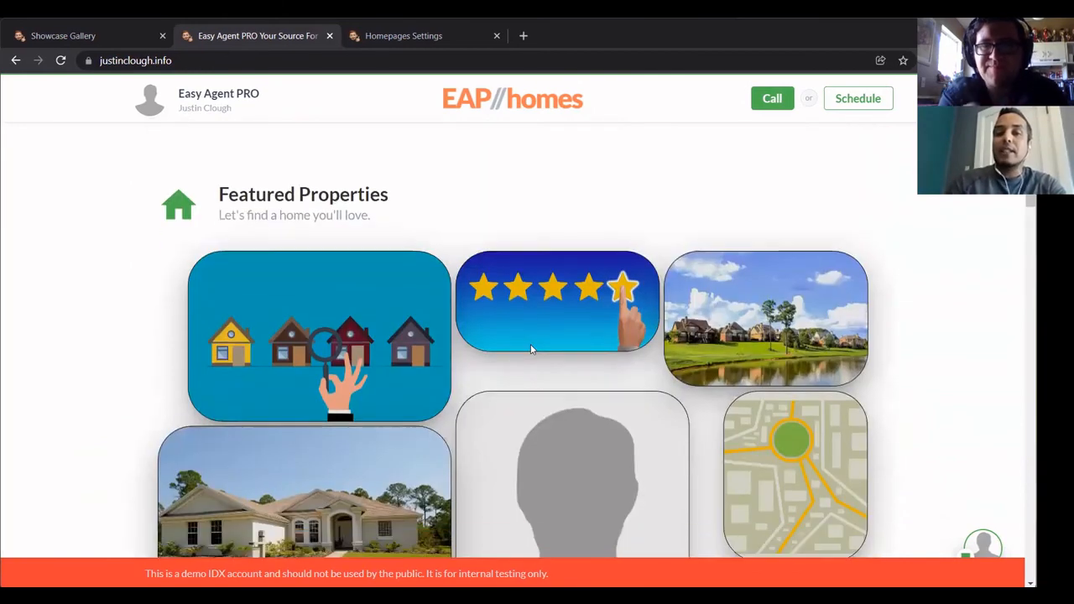
{"action": "scroll", "coordinate": [521, 351], "scroll_direction": "down", "scroll_amount": 2}
{"action": "scroll", "coordinate": [354, 344], "scroll_direction": "up", "scroll_amount": 3}
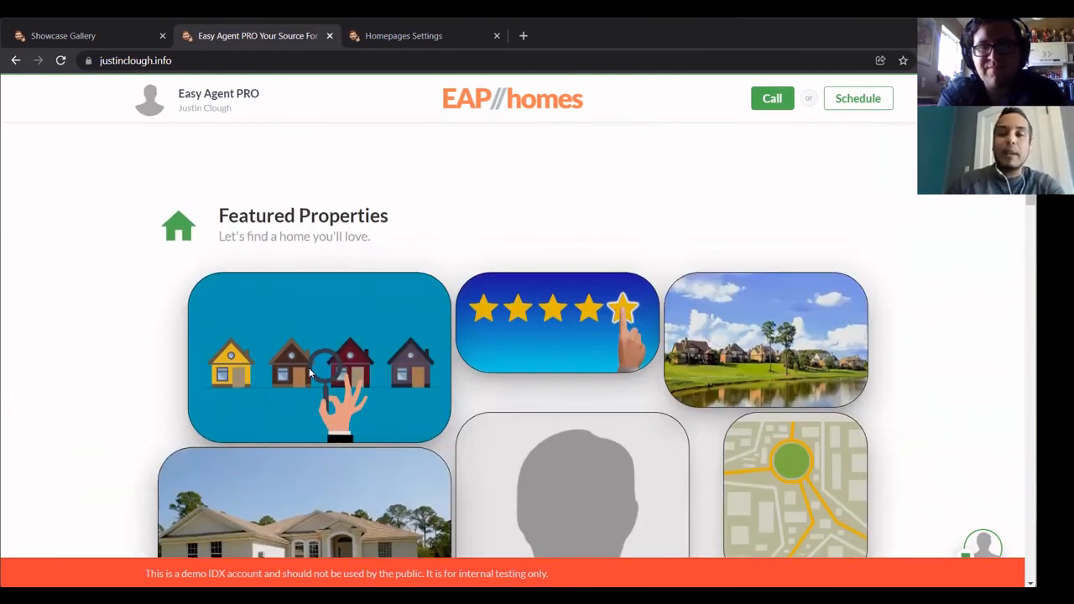